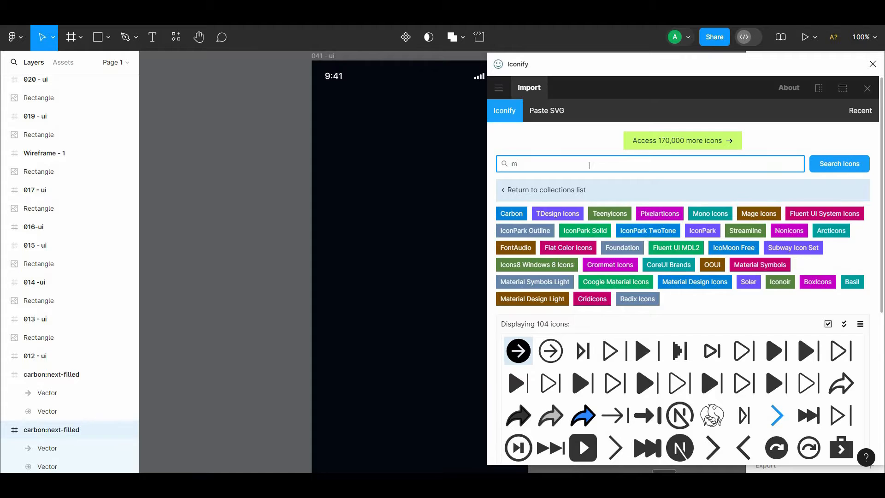
- Search the icon library for "menu" and import the jam:menu icon
key(Return)
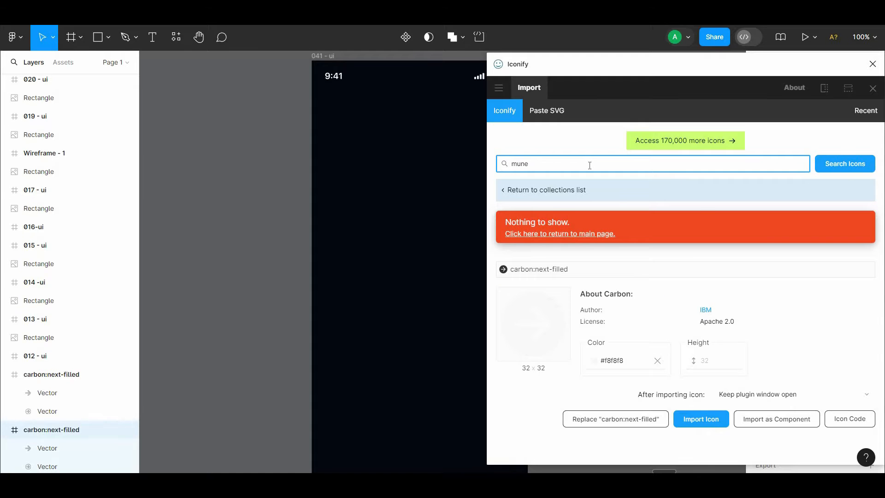
text(u)
key(Return)
scroll(615, 254, down, 5)
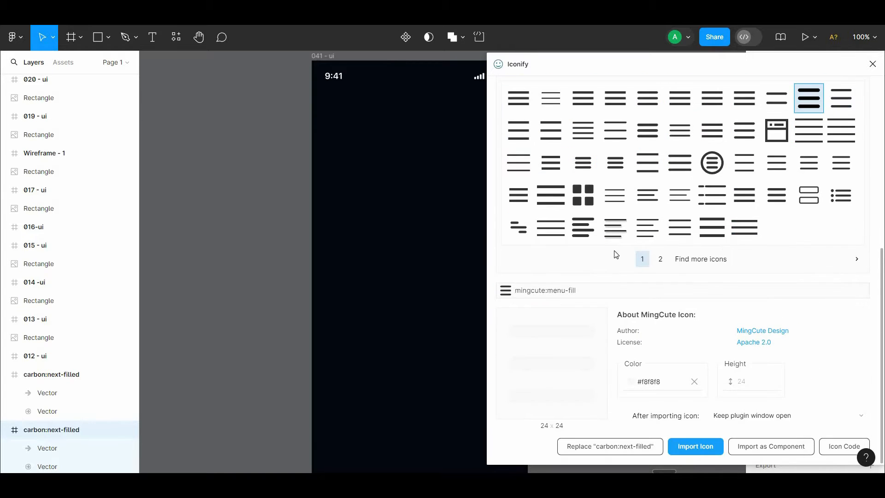
click(513, 229)
click(695, 446)
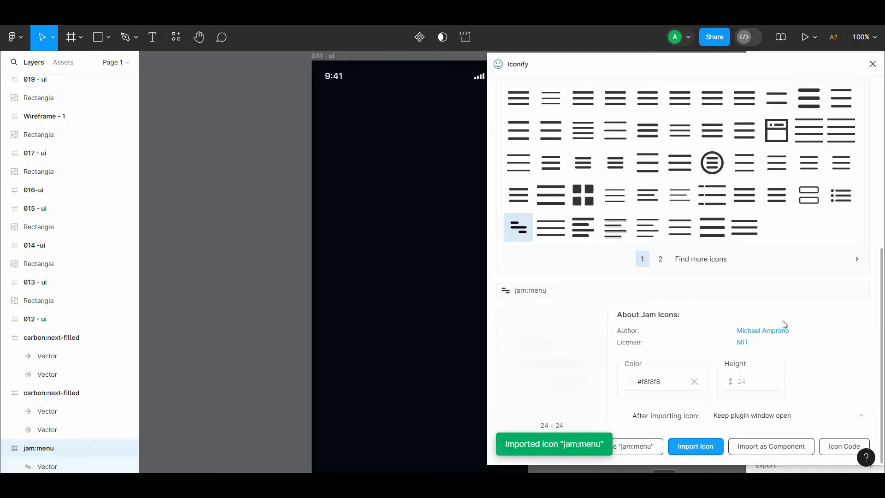
- Search the icon library for "home" and import the teenyicons:home-solid icon
click(542, 165)
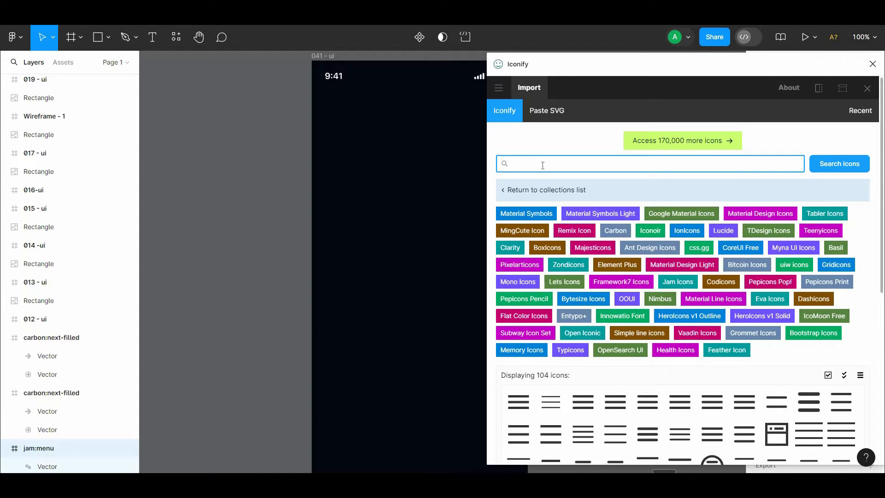
text(home)
key(Return)
scroll(745, 350, down, 6)
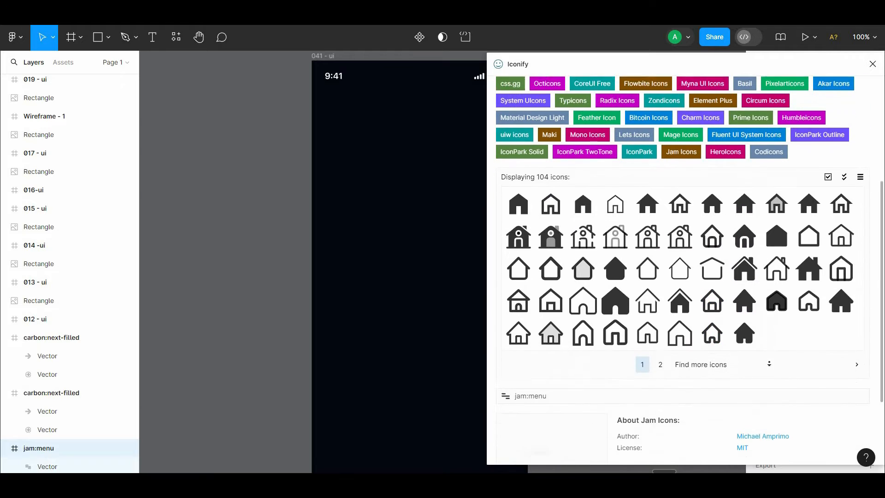
click(614, 202)
click(695, 444)
- Search the icon library for "Hit"
double_click(537, 168)
key(BackSpace)
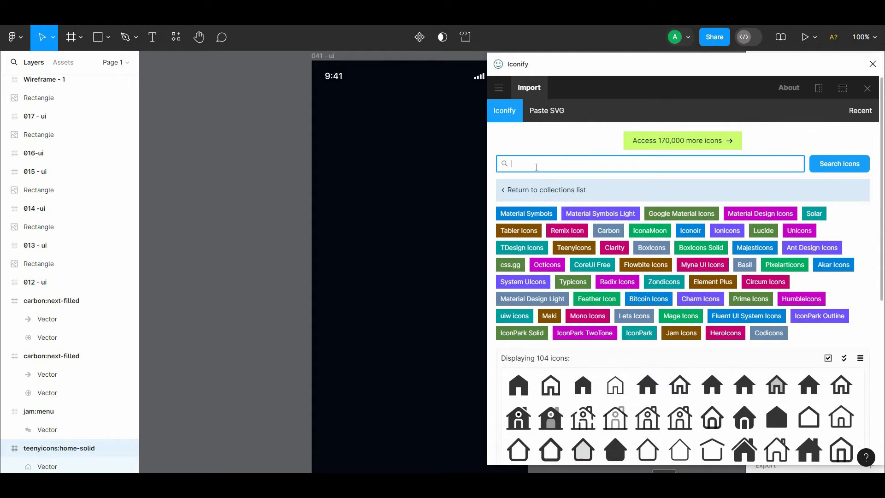
text(Hit)
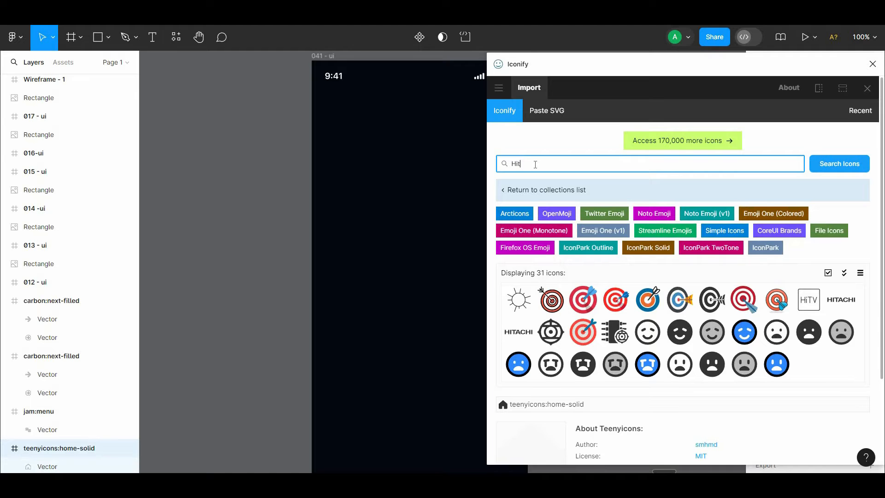
- Find a filled profile icon in the icon library and import iconamoon:profile-fill
click(493, 112)
scroll(664, 322, down, 3)
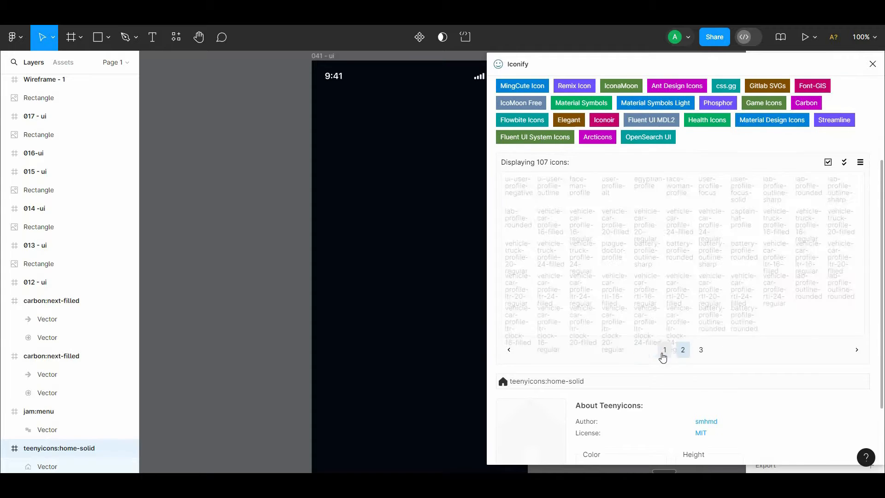
click(665, 350)
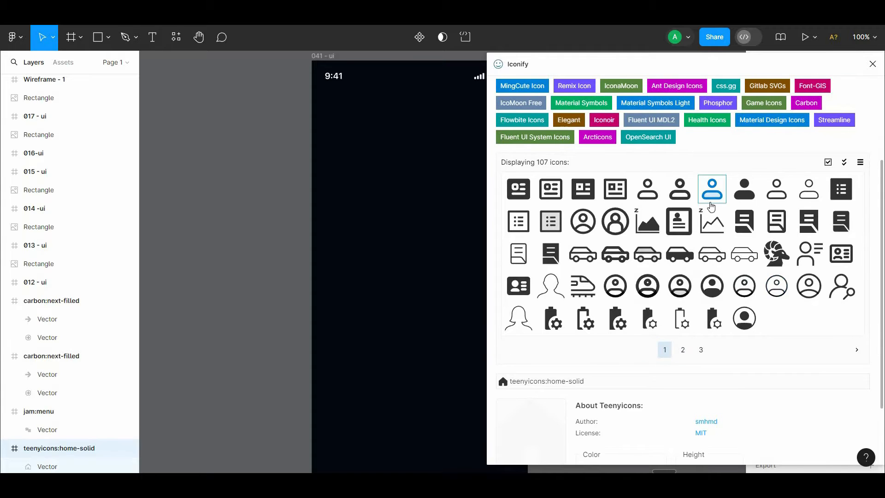
click(754, 193)
scroll(754, 196, down, 3)
click(691, 446)
- Search the icon library for "Activity" and import the fluent:shifts-activity-20-filled icon
scroll(580, 225, up, 5)
click(552, 165)
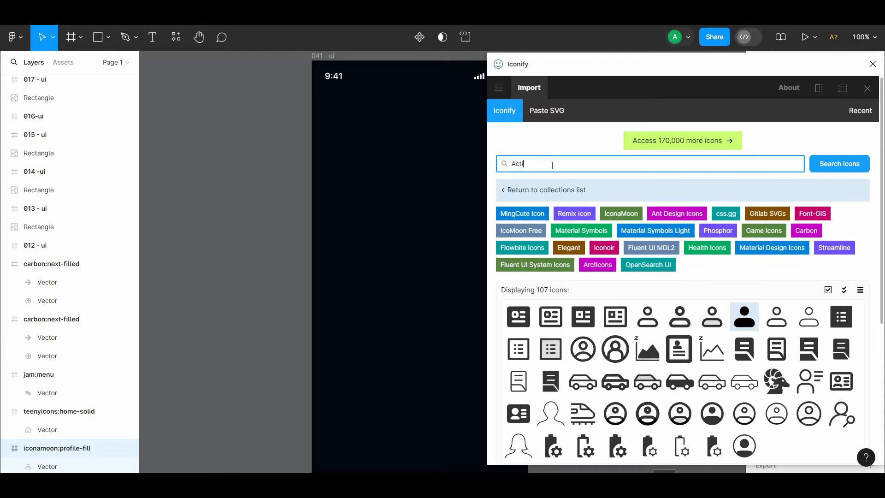
key(Return)
scroll(553, 343, down, 3)
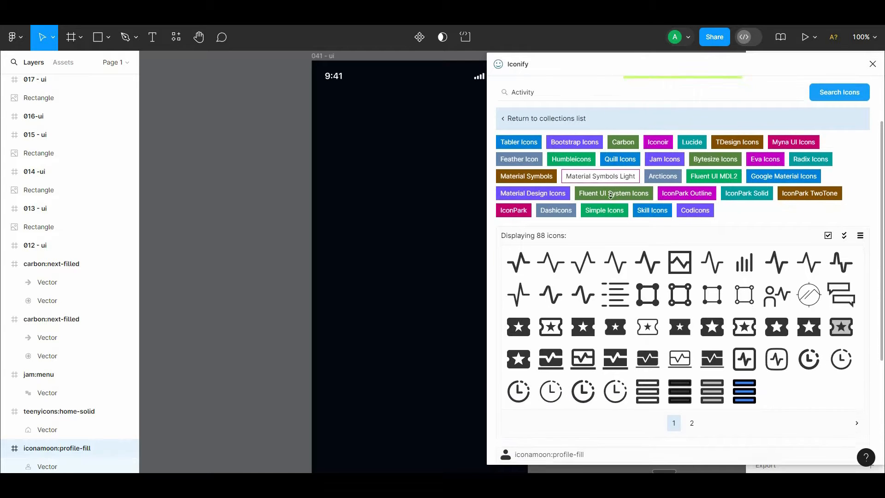
click(518, 358)
scroll(608, 401, down, 4)
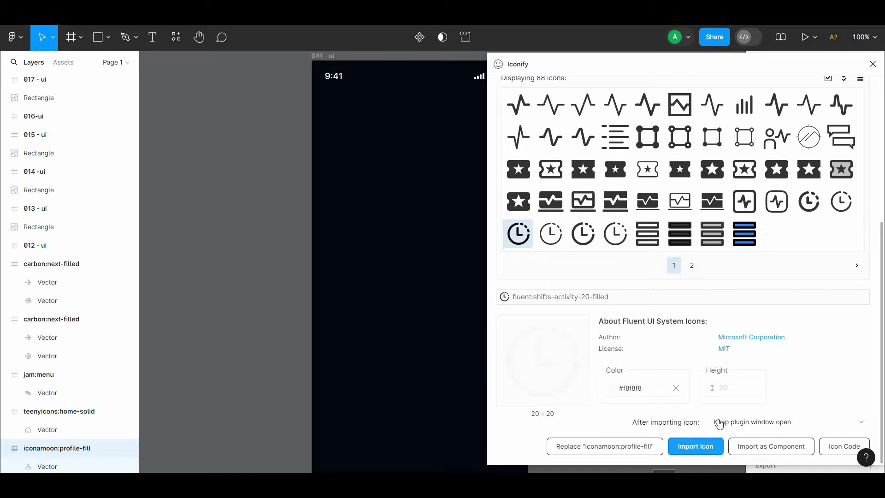
click(696, 446)
click(584, 163)
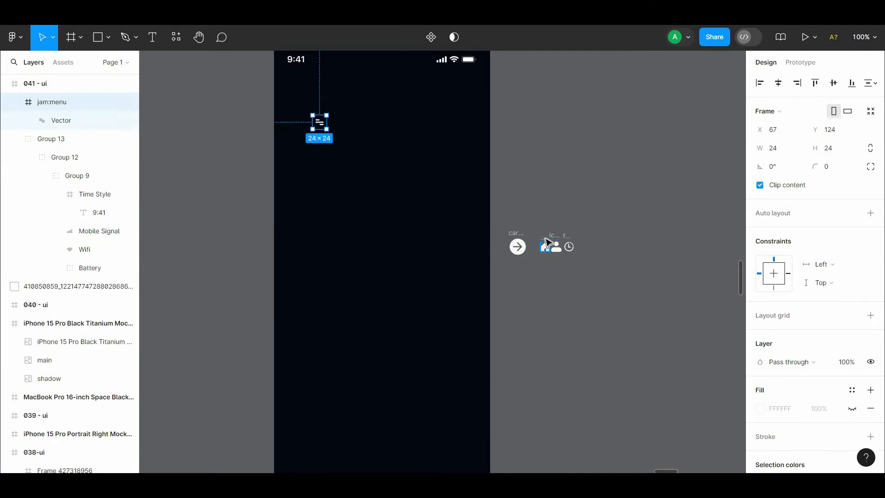
- Move the home, profile and activity icons into the lower part of the 041 - ui frame, with home near its lower-left corner
drag(546, 240, 364, 388)
drag(420, 405, 419, 310)
click(418, 308)
key(ctrl+plus)
drag(413, 272, 543, 89)
drag(390, 139, 285, 298)
- Set the size of the home, profile and activity icons to 24 × 24
shift+click(436, 138)
shift+click(417, 141)
text(24)
click(530, 222)
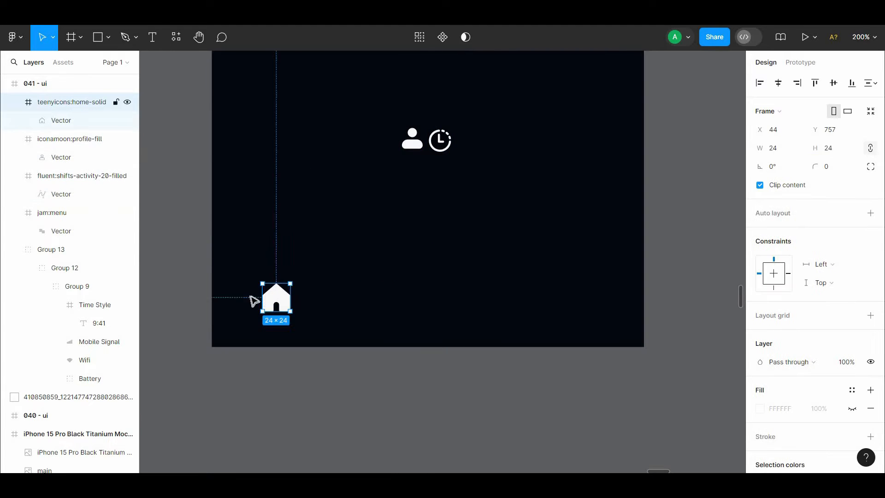
- Nudge the home icon until it sits 24 px from the frame's left and bottom edges
key(alt)
key(shift+Left)
key(alt)
key(Down)
key(Down)
key(Down)
key(Down)
key(Down)
key(Down)
key(Down)
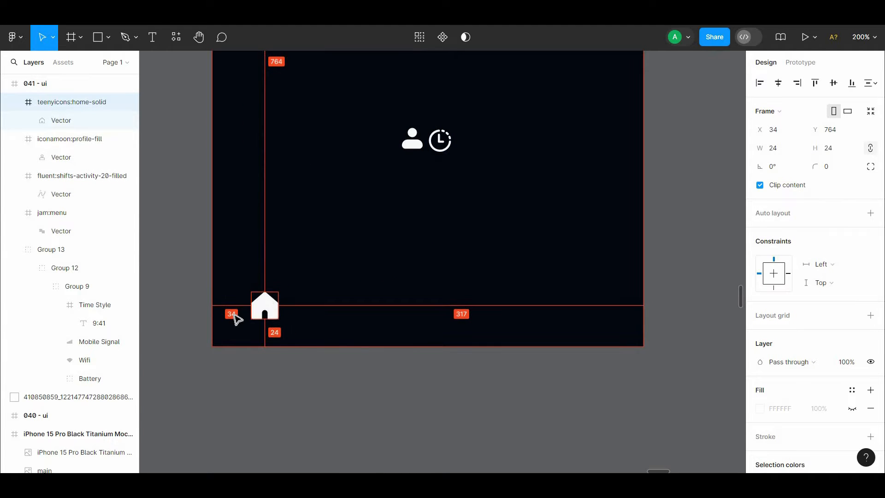
key(Left)
key(Left)
key(Left)
key(Left)
key(Left)
key(Left)
- Move the profile icon down near the frame's lower edge and center it horizontally
click(405, 170)
drag(405, 171, 389, 222)
drag(396, 191, 407, 304)
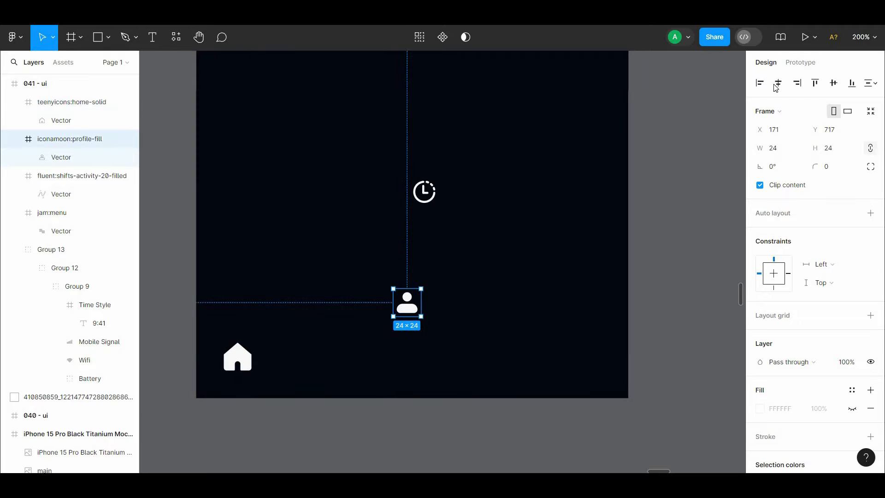
click(778, 84)
- Nudge the profile icon vertically to Y 764 so it is level with the home icon
key(alt)
key(shift+Down)
key(shift+Down)
key(shift+Down)
key(shift+Left)
key(shift+Right)
key(alt)
key(Down)
key(Down)
key(Down)
key(Down)
key(Down)
key(Down)
key(Down)
key(Down)
key(Down)
key(Down)
key(Down)
key(Down)
key(Down)
key(Down)
key(Down)
key(Down)
key(Down)
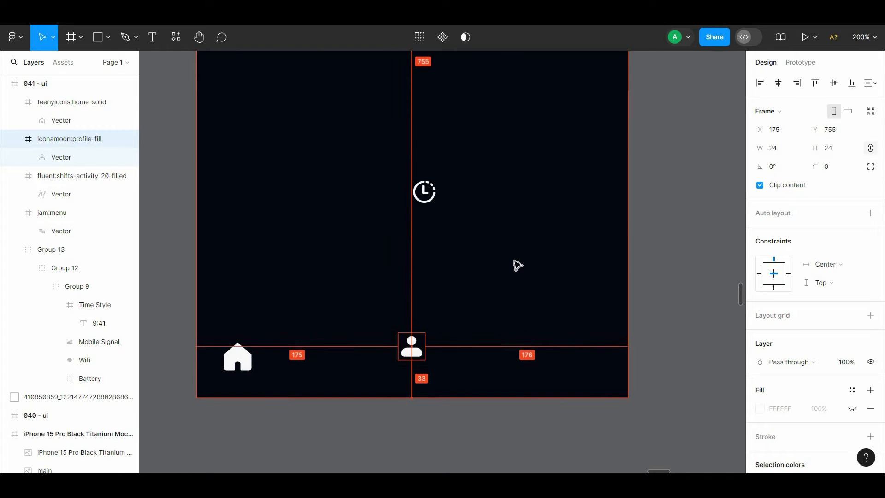
key(Down)
key(Down)
mouse_move(234, 364)
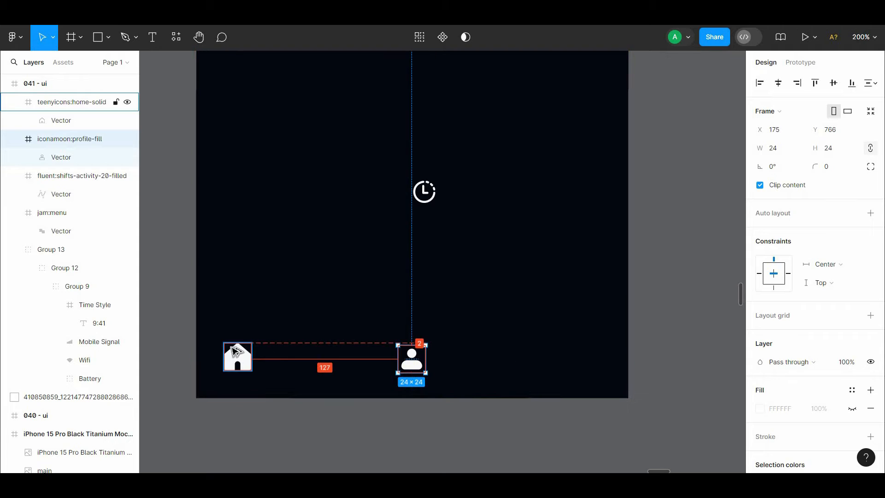
key(Up)
key(Up)
- Place the activity icon 24 px from the frame's right and bottom edges, level with the home and profile icons
click(424, 191)
drag(435, 195, 614, 361)
key(alt)
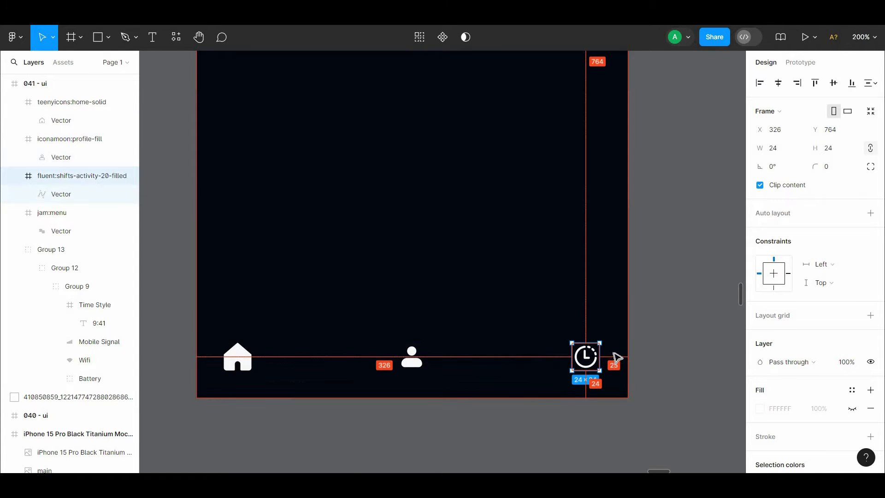
shift+click(403, 363)
shift+click(241, 361)
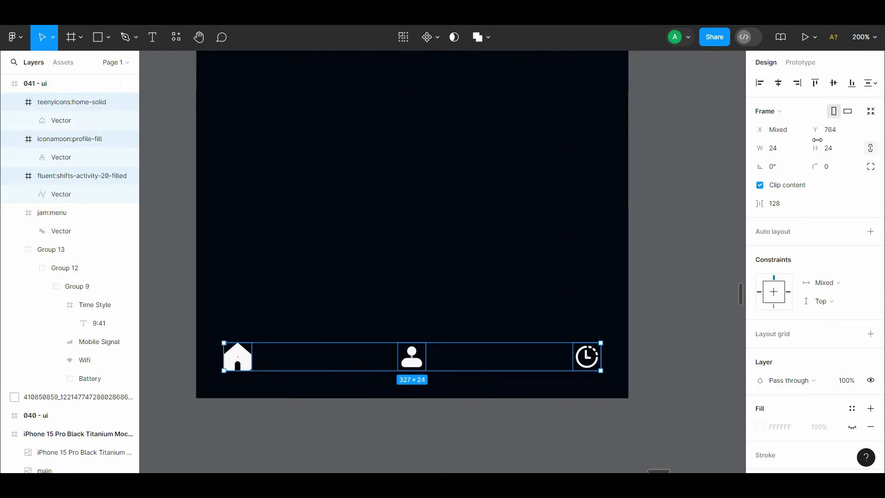
click(688, 262)
drag(688, 261, 683, 271)
- Wrap the home, profile and activity icons together in one frame
click(583, 367)
shift+click(407, 370)
shift+click(234, 366)
right_click(371, 368)
click(395, 263)
click(410, 318)
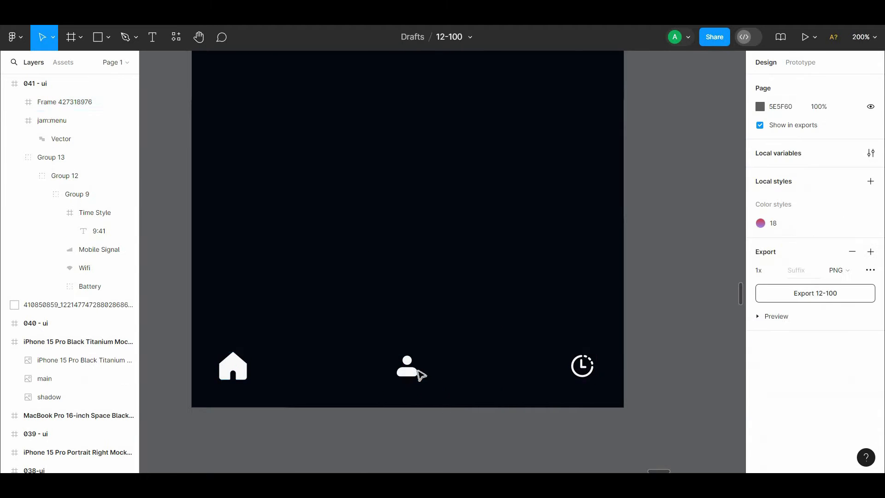
- Change the home icon's color to green 4BE725
click(227, 366)
double_click(242, 369)
scroll(879, 340, down, 5)
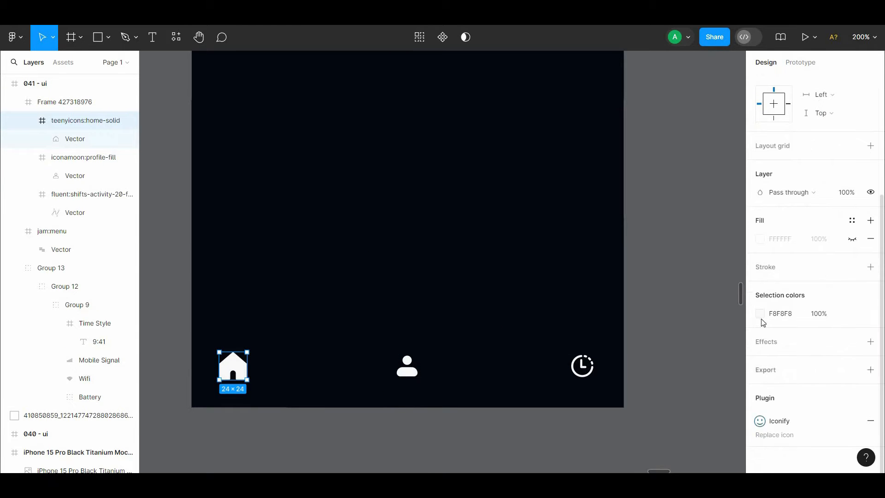
click(759, 314)
click(719, 413)
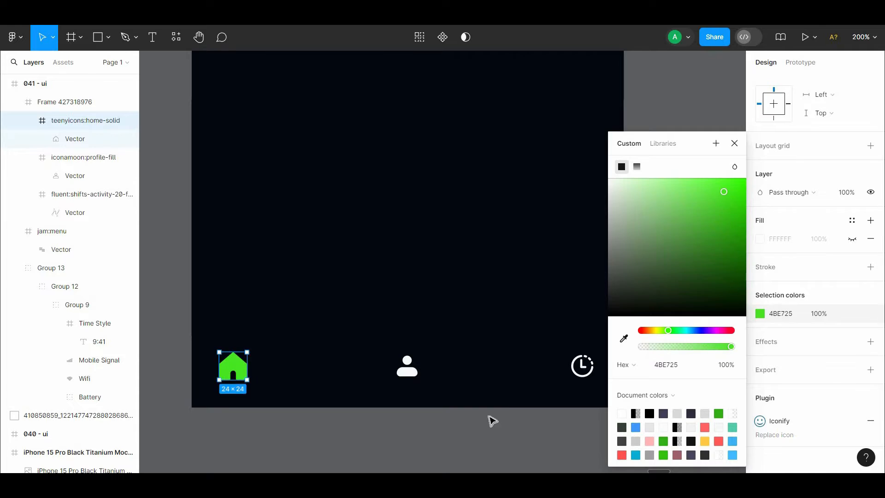
click(490, 419)
- Try adding auto layout to the frame that holds the three bottom icons
scroll(585, 391, up, 1)
right_click(583, 389)
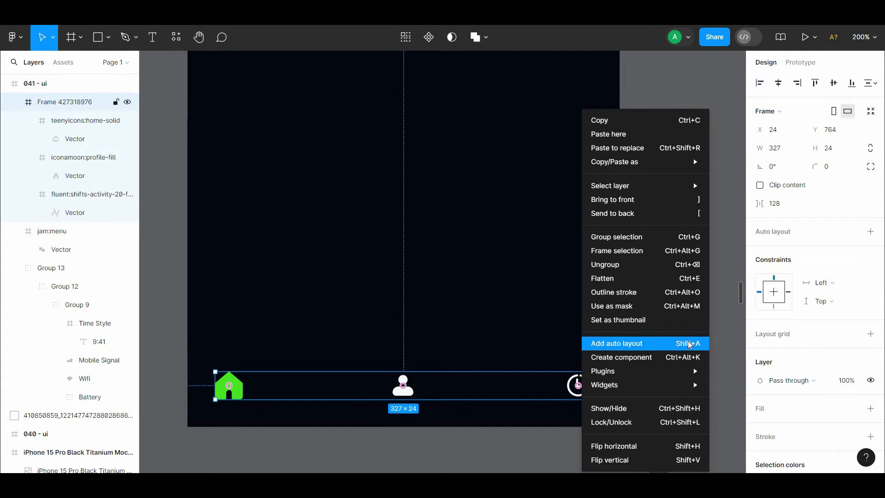
click(401, 393)
right_click(463, 393)
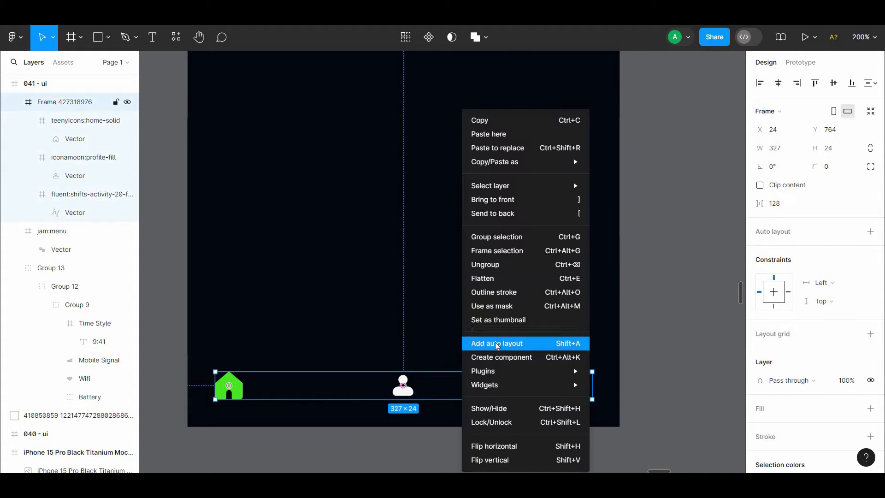
click(482, 343)
- Enlarge the icons' auto layout frame to 351 × 55, reaching the screen's right and bottom edges
drag(468, 371, 467, 364)
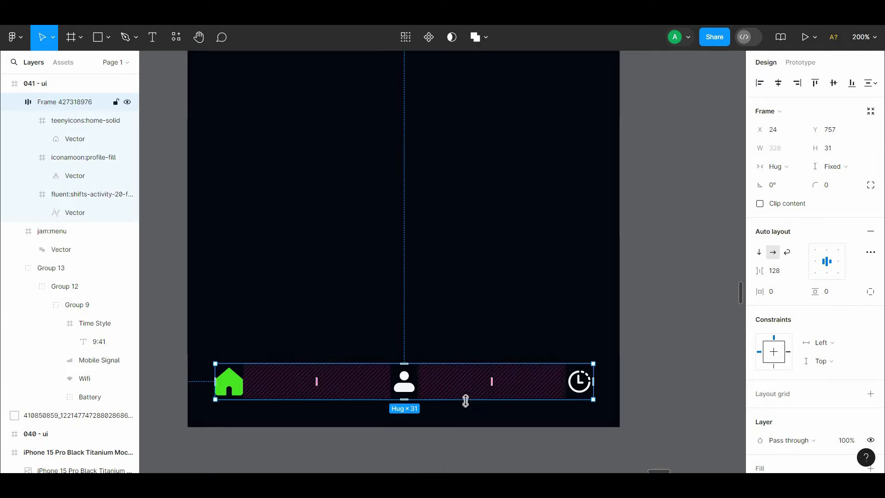
drag(466, 400, 464, 426)
drag(594, 407, 618, 408)
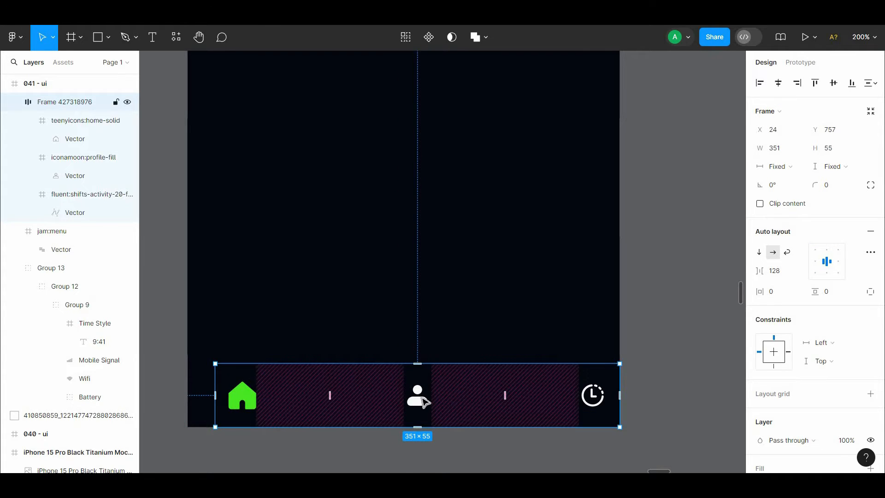
click(248, 405)
click(211, 403)
- Undo the resizing and the auto layout of the bottom icons' frame
key(ctrl+z)
key(ctrl+z)
key(ctrl+z)
key(ctrl+z)
key(ctrl+z)
key(ctrl+z)
key(ctrl+z)
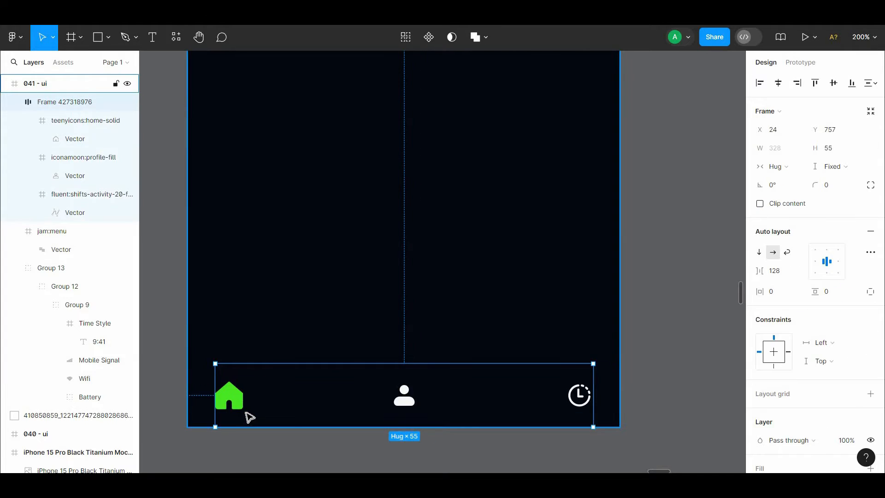
key(ctrl+z)
key(ctrl+z)
key(ctrl+z)
key(ctrl+z)
key(ctrl+z)
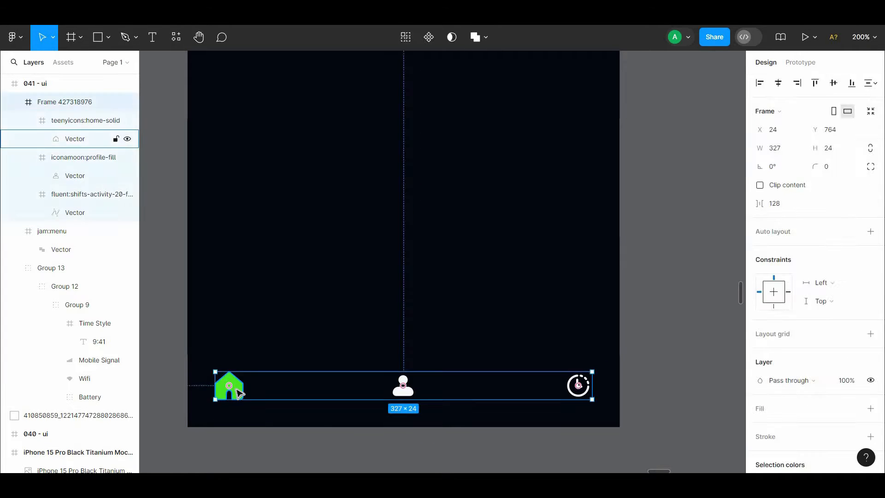
- Ungroup the frame around the three bottom icons
click(373, 394)
right_click(373, 395)
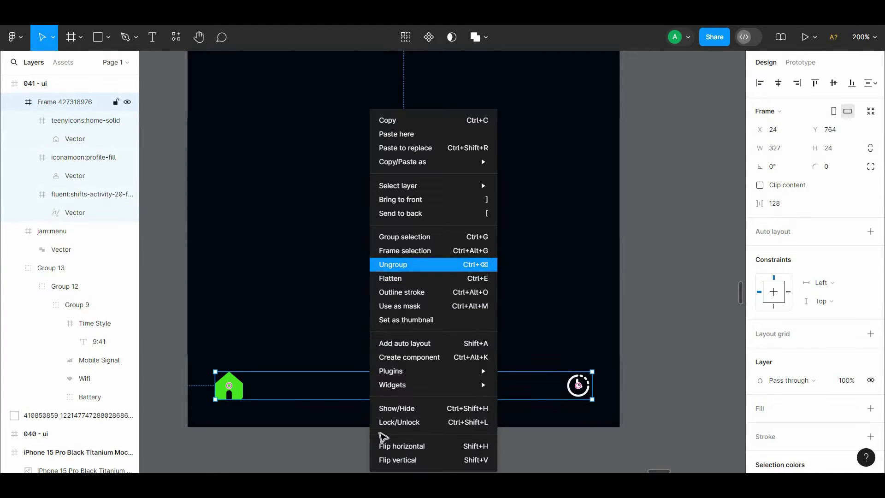
click(393, 265)
- Add auto layout separately to the home, profile and activity icons
click(403, 386)
right_click(224, 389)
click(249, 349)
right_click(435, 303)
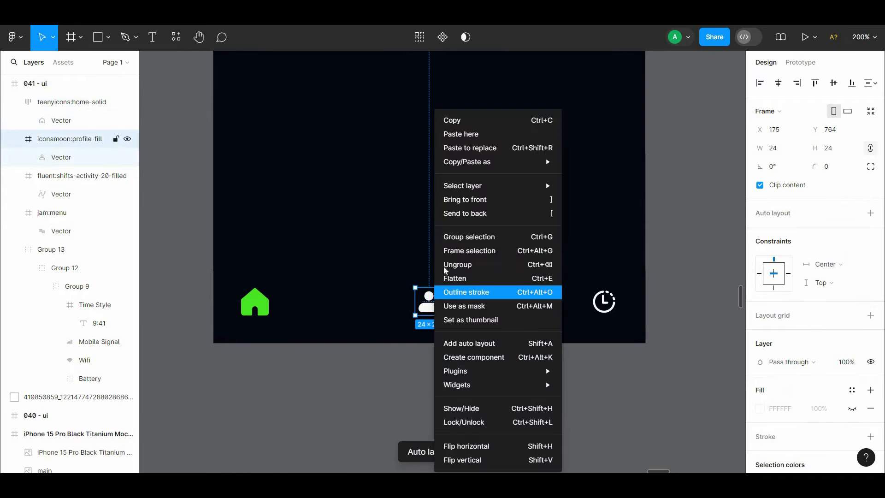
click(456, 344)
right_click(610, 300)
click(643, 342)
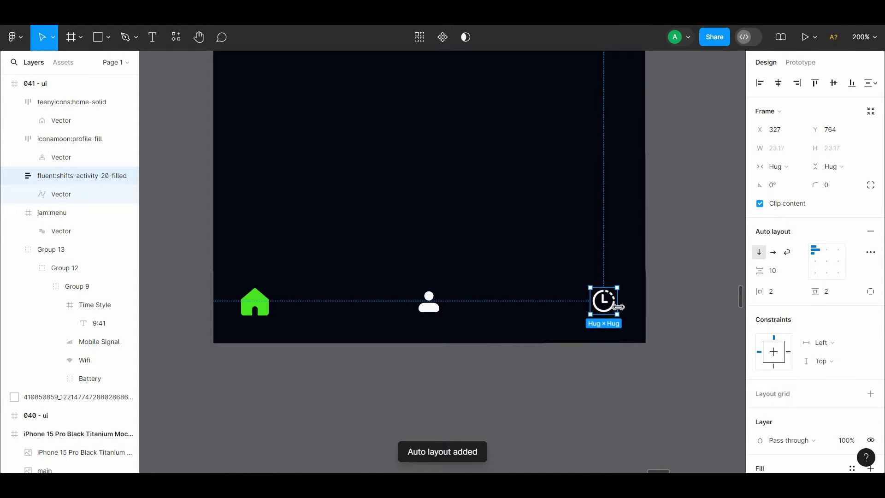
- Try stretching the activity icon's auto layout frame to the screen's right and bottom edges, then undo the resizing
drag(617, 300, 645, 302)
drag(591, 301, 590, 343)
key(ctrl+z)
key(ctrl+z)
key(ctrl+z)
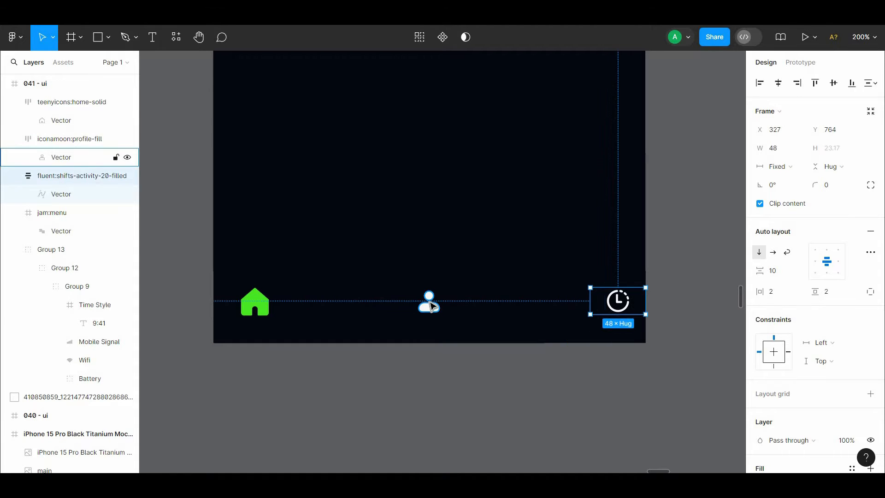
- Set the activity icon's horizontal and vertical auto layout padding to 10
key(Tab)
text(10)
key(Return)
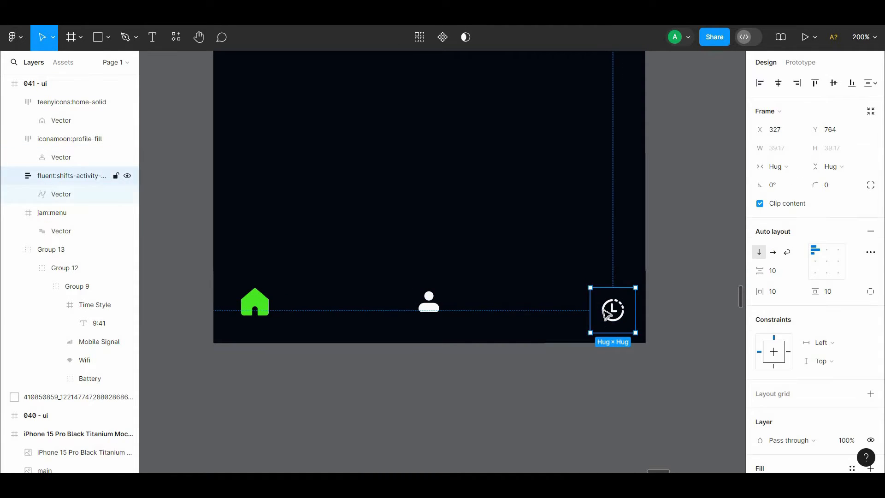
- Set the profile icon's horizontal and vertical auto layout padding to 10
click(424, 305)
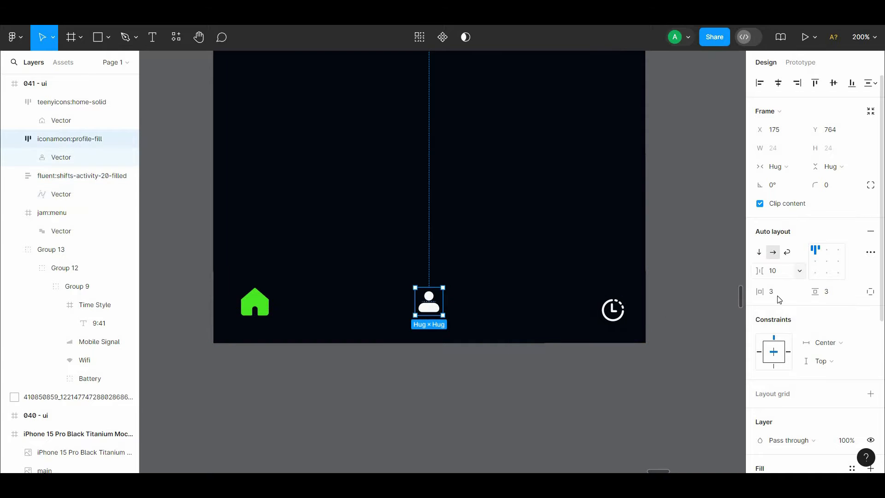
click(840, 294)
text(10)
click(826, 262)
- Set the home icon's horizontal and vertical auto layout padding to 10
click(256, 304)
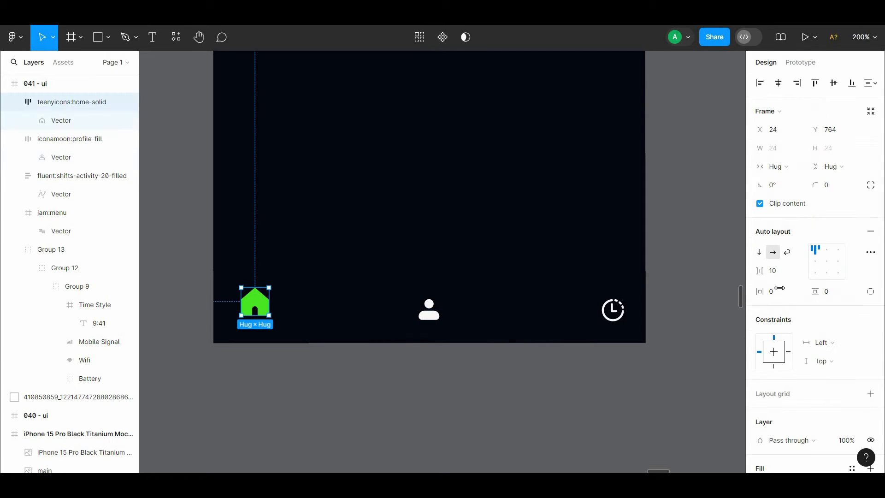
click(776, 296)
text(10)
click(838, 294)
text(10)
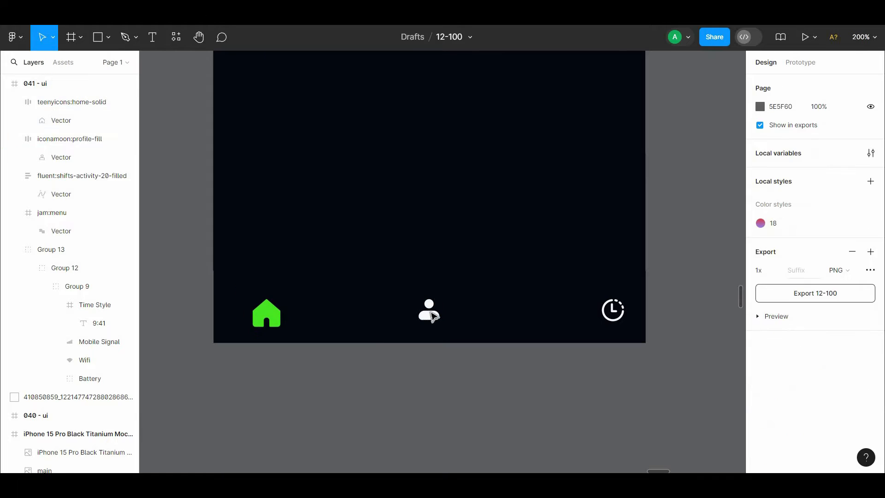
- Distribute the home, profile and activity icons with equal horizontal spacing
click(431, 313)
shift+click(613, 312)
shift+click(269, 319)
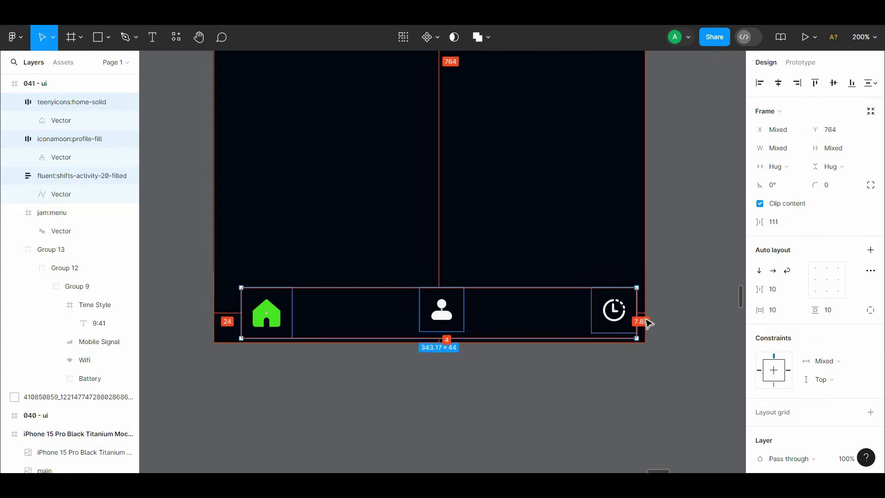
click(607, 318)
drag(606, 314, 605, 313)
key(ctrl+z)
click(644, 319)
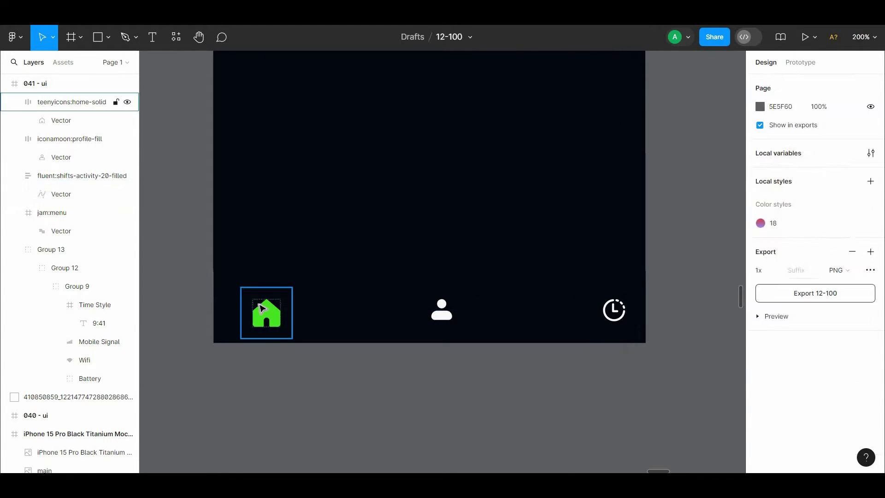
- Resize the vector inside the profile icon to 24 × 24
click(261, 308)
click(430, 314)
click(261, 316)
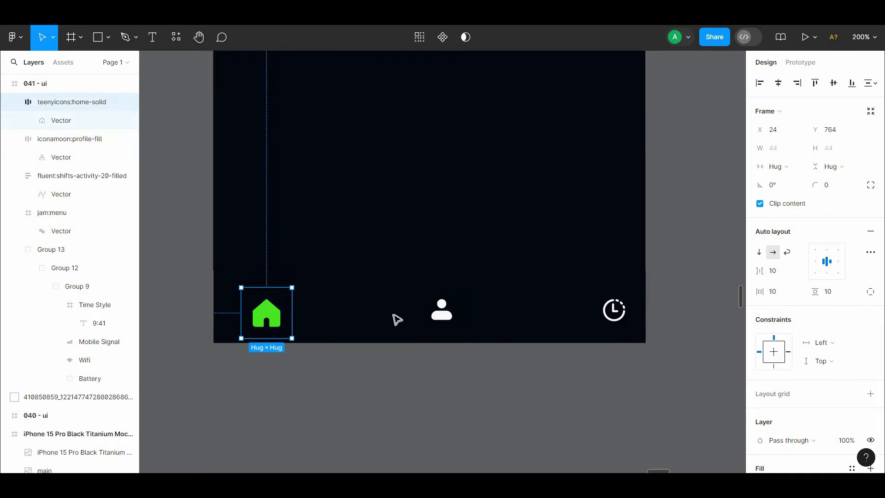
double_click(450, 322)
text(2)
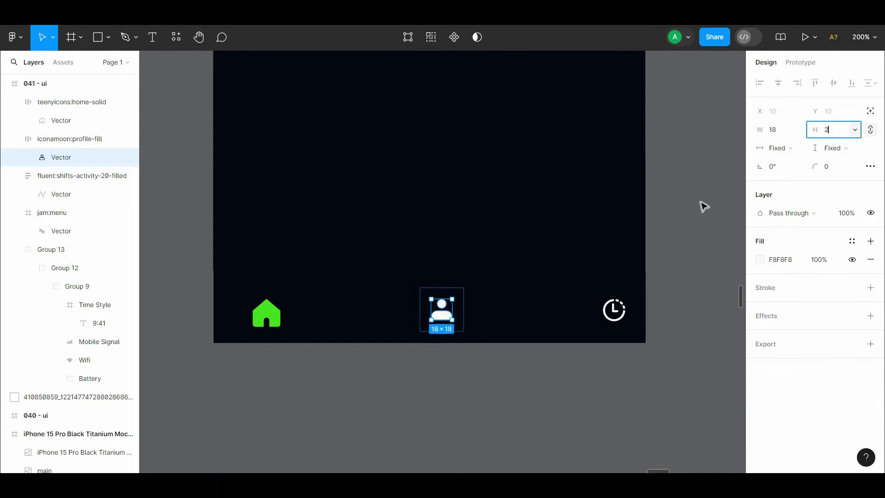
text(4)
click(702, 206)
click(446, 317)
- Resize the vector inside the activity icon to 24 × 24
double_click(628, 315)
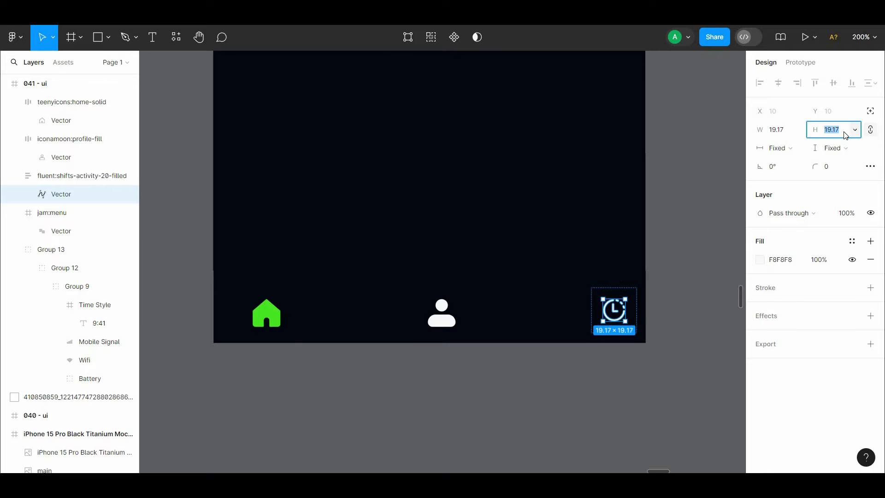
text(24)
click(691, 231)
- Nudge the activity icon left until it sits 20 px from the screen's right edge
click(617, 311)
shift+click(442, 319)
shift+click(272, 318)
click(668, 341)
click(620, 314)
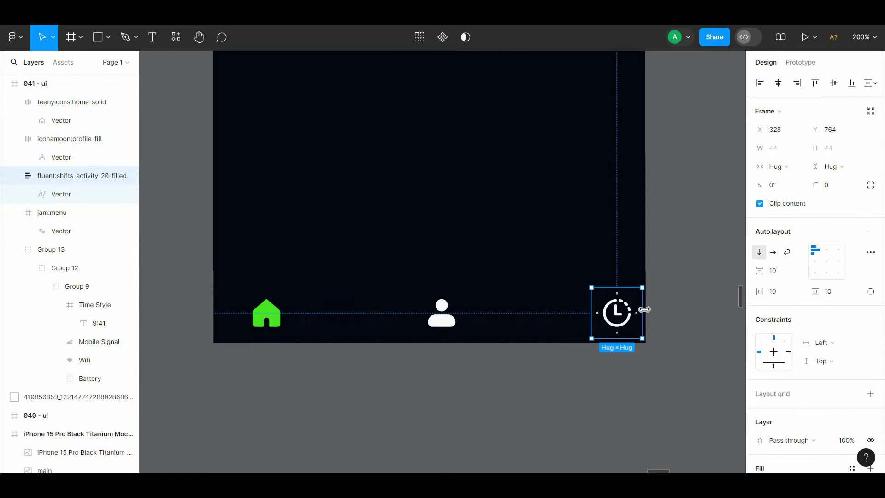
key(Left)
key(Left)
key(Left)
key(Left)
key(Left)
key(Left)
key(Left)
key(Left)
key(Left)
key(Left)
key(Left)
key(Left)
key(Left)
key(Left)
key(Left)
key(Left)
key(Left)
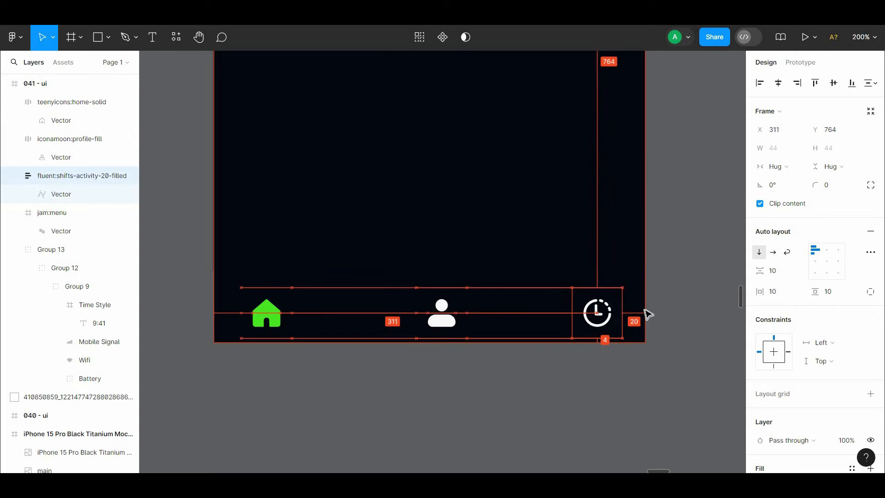
key(Left)
key(Left)
key(Right)
key(Right)
- Nudge the home icon left until it sits 20 px from the screen's left edge
click(264, 315)
key(Left)
key(Left)
key(Left)
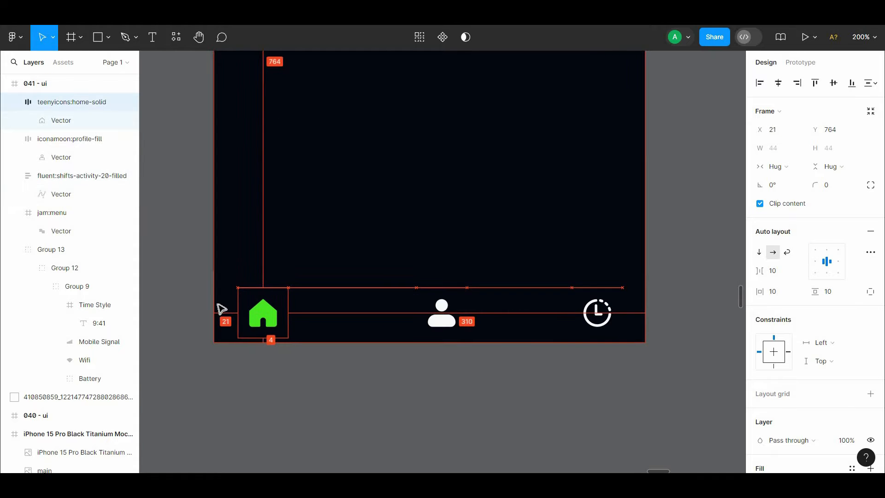
key(Left)
- Center the profile icon horizontally on the screen
click(340, 355)
drag(343, 354, 312, 414)
click(413, 376)
click(779, 84)
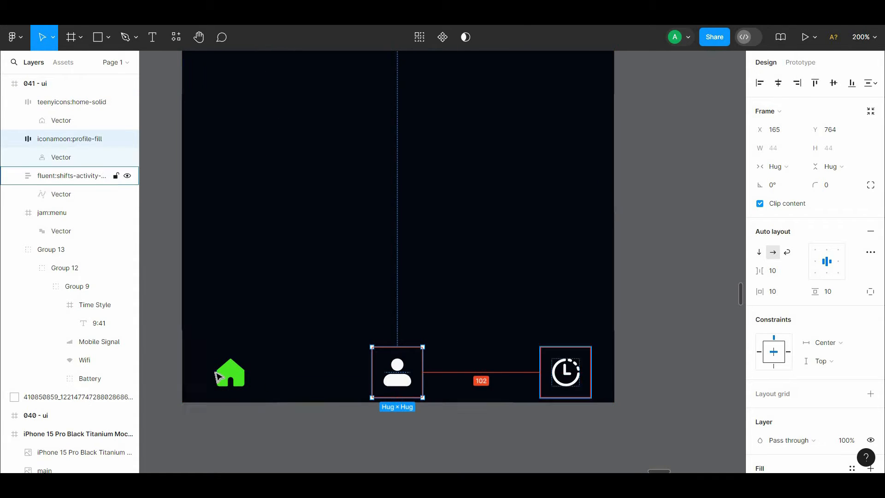
- Combine the home, profile and activity icons into one auto layout frame
click(393, 330)
drag(394, 330, 390, 347)
click(228, 389)
shift+click(395, 390)
shift+click(551, 386)
right_click(549, 385)
click(583, 343)
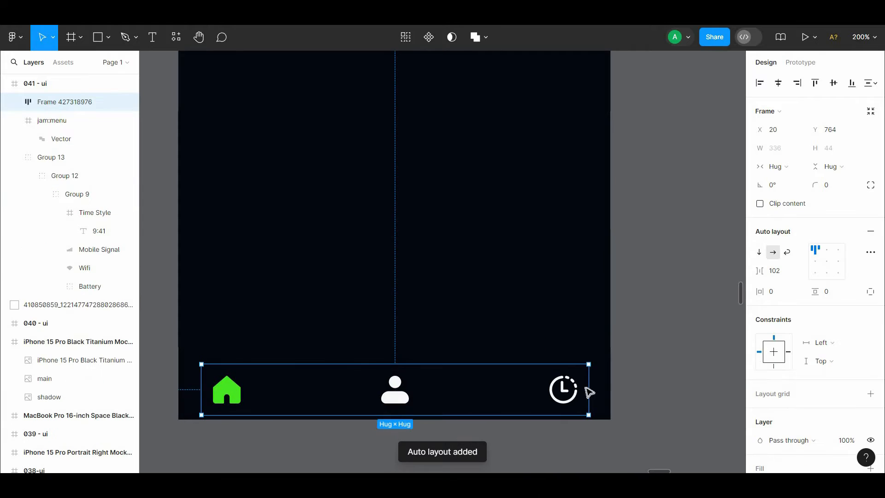
- Center the icons in the navigation frame and stretch it to the screen's side and bottom edges, 375 × 52
click(826, 261)
drag(201, 399, 179, 399)
drag(344, 416, 343, 420)
- Give the navigation frame a subtle dark grayish-blue fill at 16% opacity
drag(882, 263, 870, 381)
click(870, 300)
click(760, 318)
drag(610, 299, 602, 344)
drag(691, 331, 649, 347)
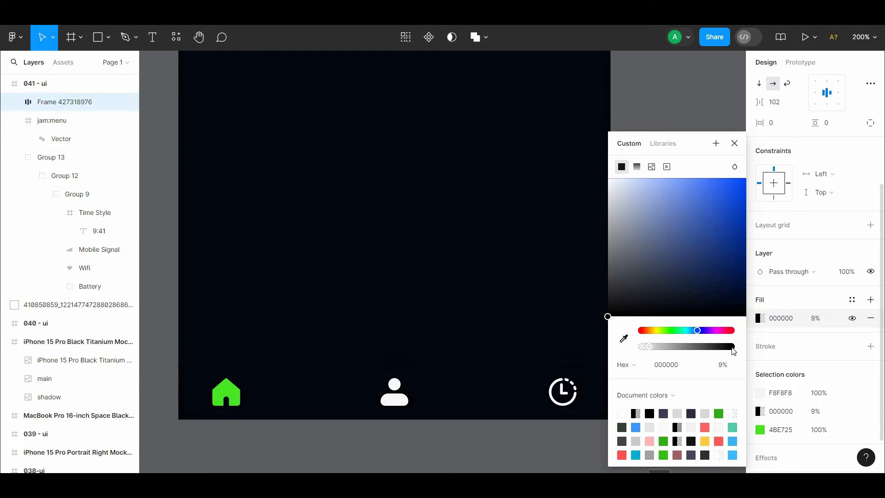
drag(608, 316, 607, 178)
drag(731, 346, 660, 349)
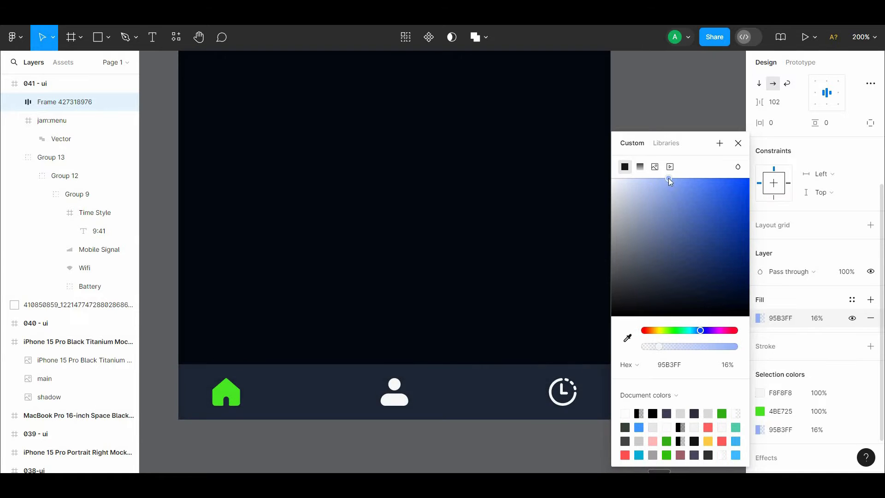
drag(669, 179, 628, 280)
click(533, 426)
key(ctrl+minus)
drag(533, 424, 503, 489)
click(439, 382)
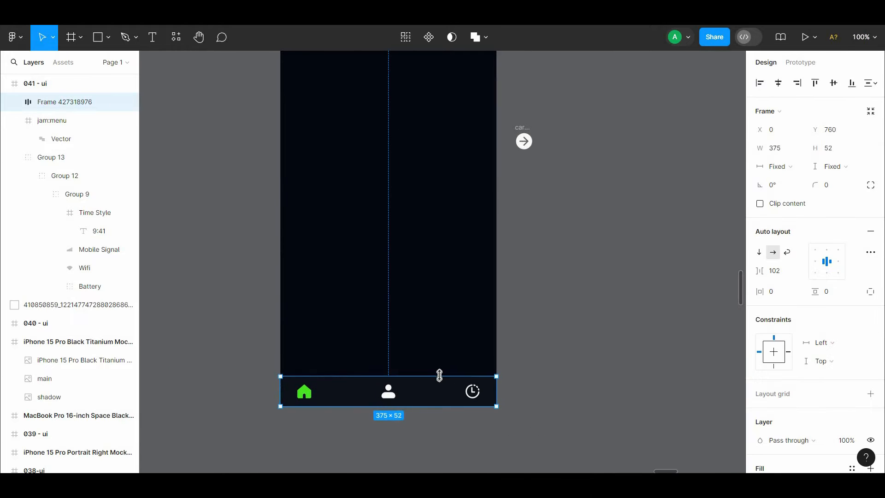
click(523, 317)
- Scale the menu icon proportionally to 33 × 33 and place it just below the clock at X 15, Y 48
drag(523, 316, 533, 298)
drag(339, 124, 350, 235)
click(329, 194)
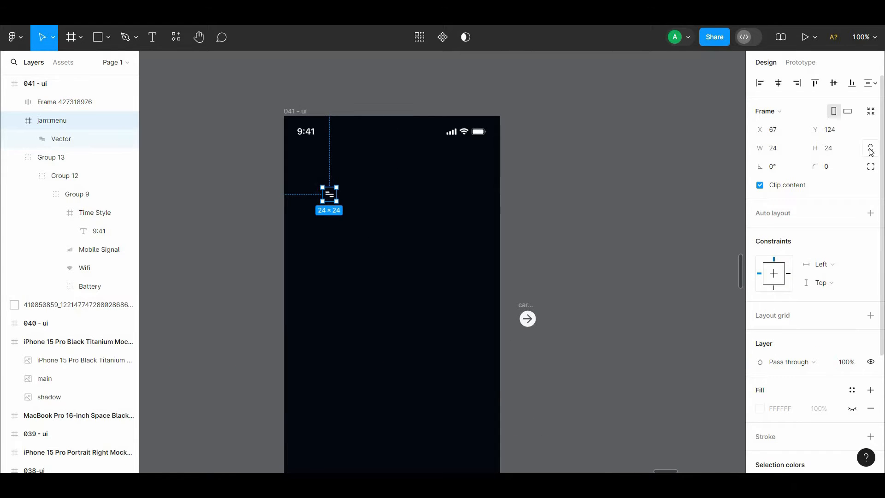
double_click(329, 195)
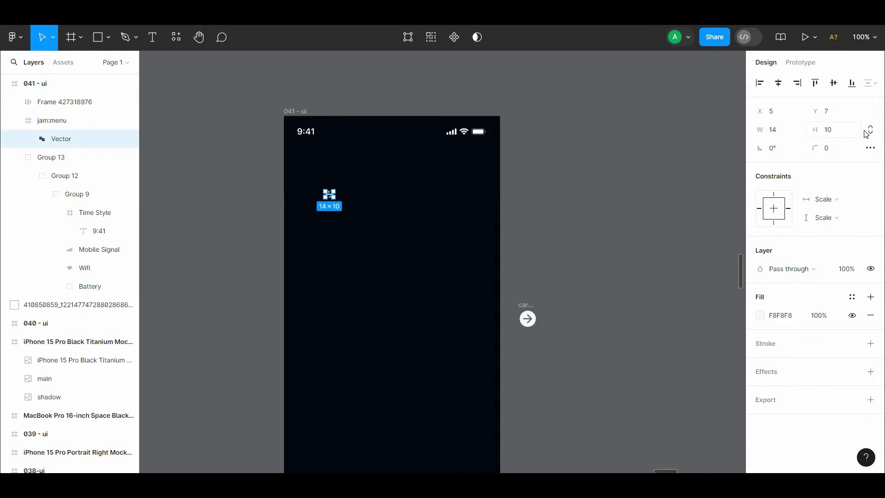
click(358, 188)
click(331, 197)
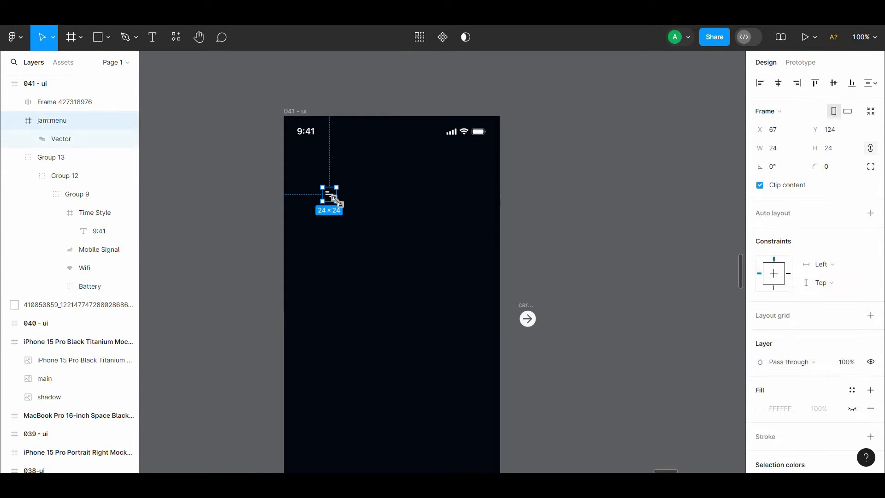
key(k)
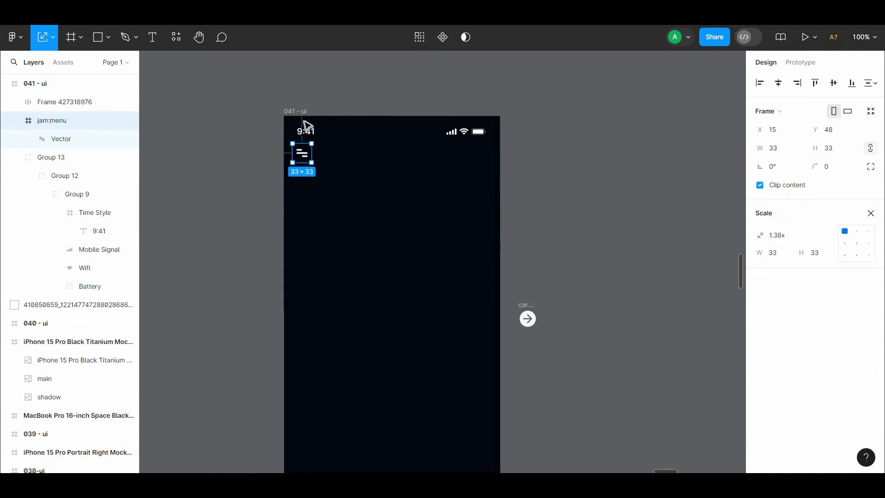
click(525, 187)
- Nudge the menu icon right to X 24, keeping it at Y 48
click(304, 153)
key(alt)
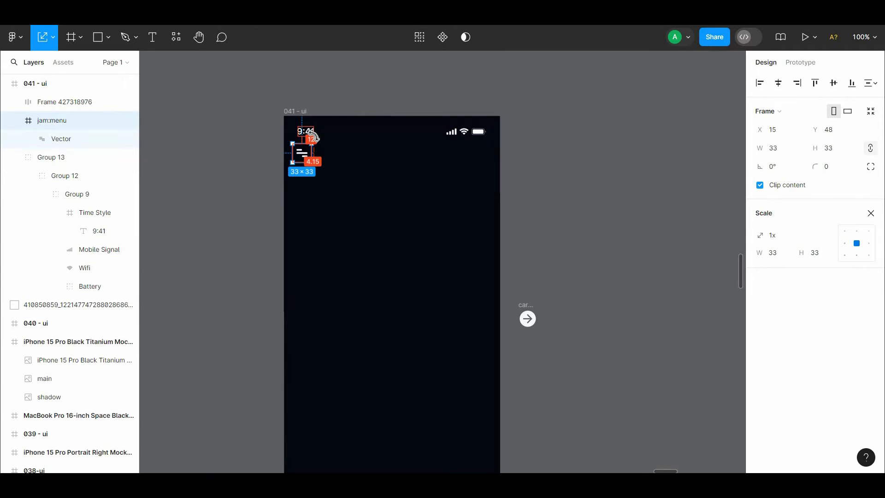
key(Right)
key(Down)
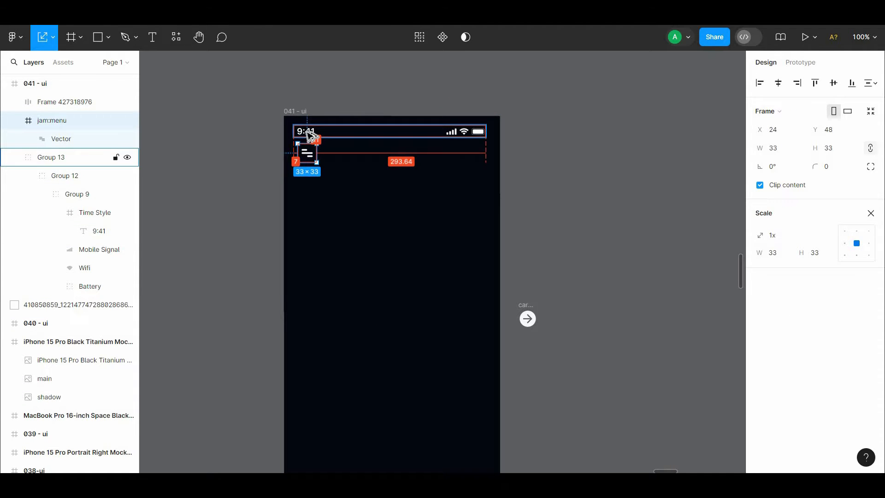
click(545, 197)
- Add a circle in the screen's upper right area and size it to 24 × 24
drag(545, 209, 524, 211)
key(ctrl+plus)
drag(349, 156, 332, 302)
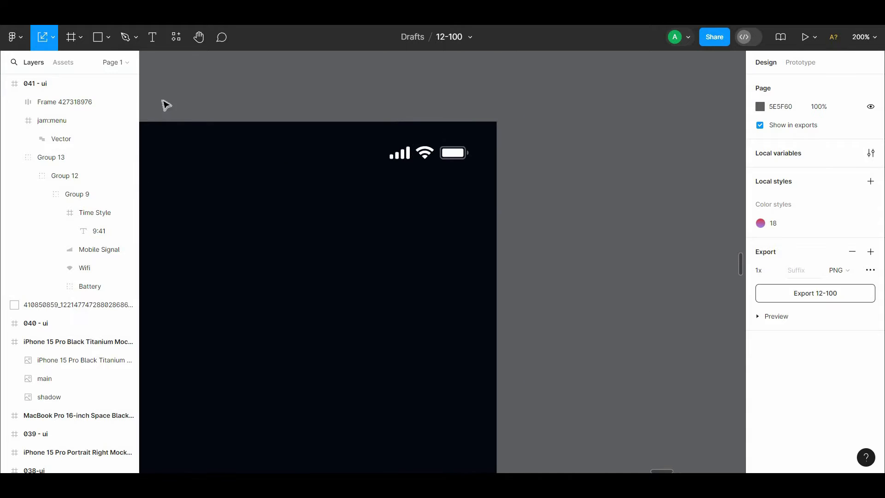
click(108, 37)
click(118, 106)
click(395, 216)
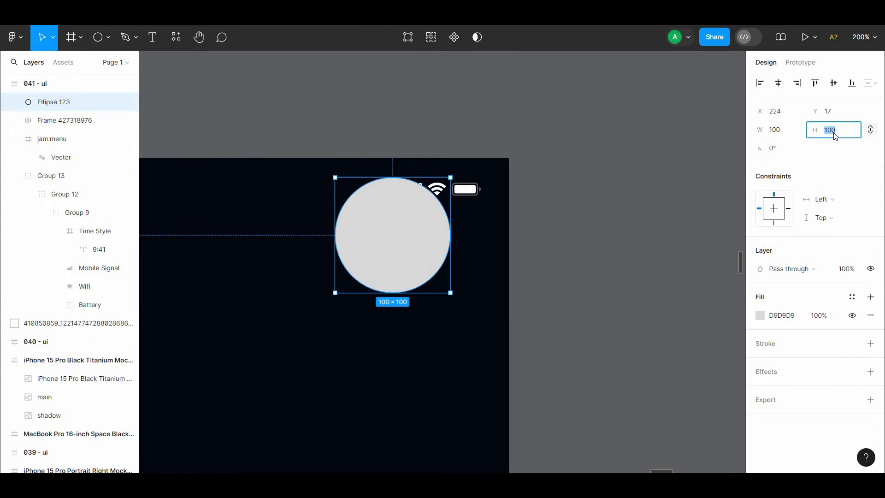
click(502, 211)
drag(357, 200, 423, 248)
drag(504, 270, 657, 259)
click(839, 132)
text(24)
click(608, 222)
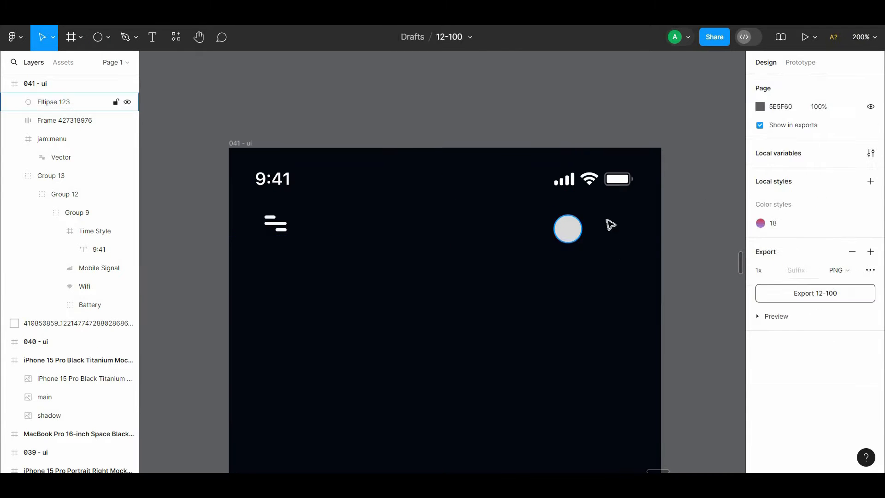
- Place the circle below the battery indicator, level with the menu icon, at X 327, Y 53
drag(573, 232, 624, 226)
key(Left)
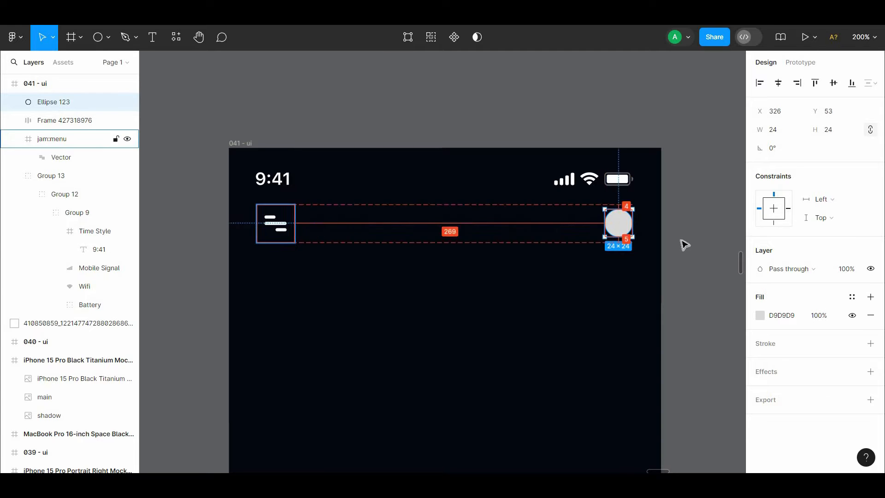
key(Right)
drag(630, 266, 641, 199)
click(553, 202)
click(281, 156)
click(426, 219)
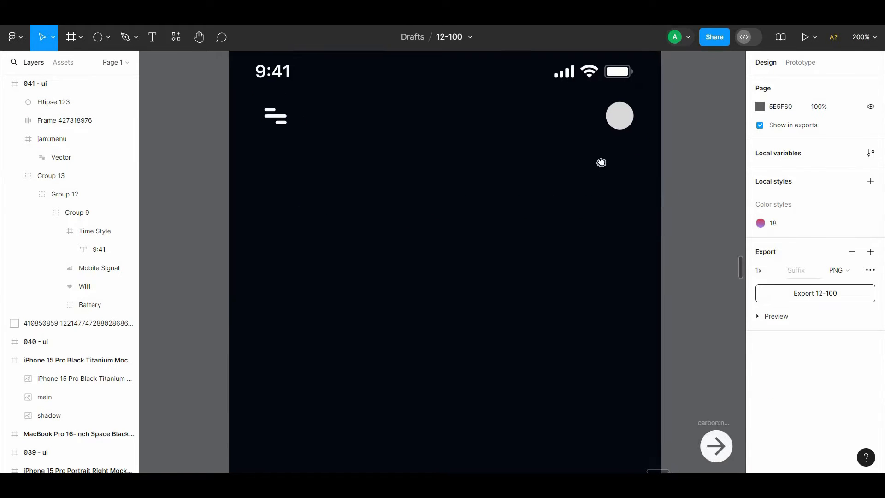
- Search the plugins for "ava" and launch the Avatars plugin
scroll(134, 203, right, 3)
right_click(349, 117)
mouse_move(420, 215)
click(512, 379)
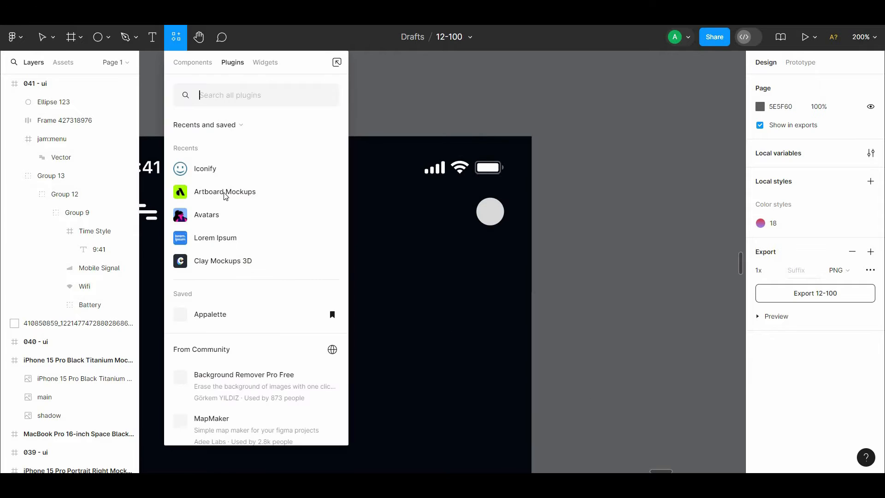
text(ava)
click(207, 142)
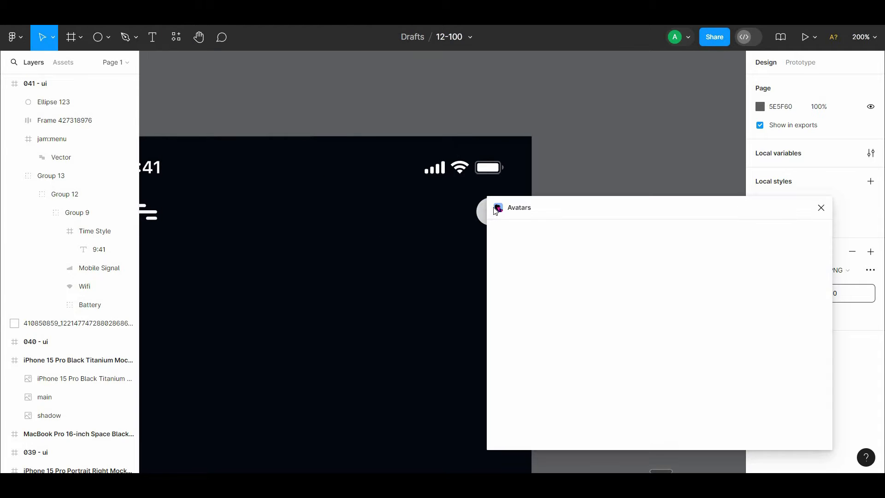
- Fill the header circle with the red-background avatar from the 3d category and close the plugin
scroll(383, 197, right, 3)
click(341, 184)
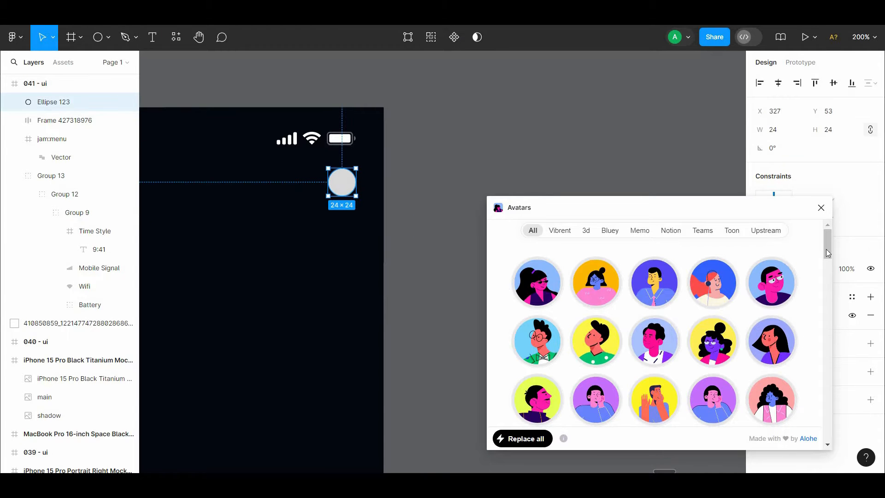
click(586, 230)
click(707, 286)
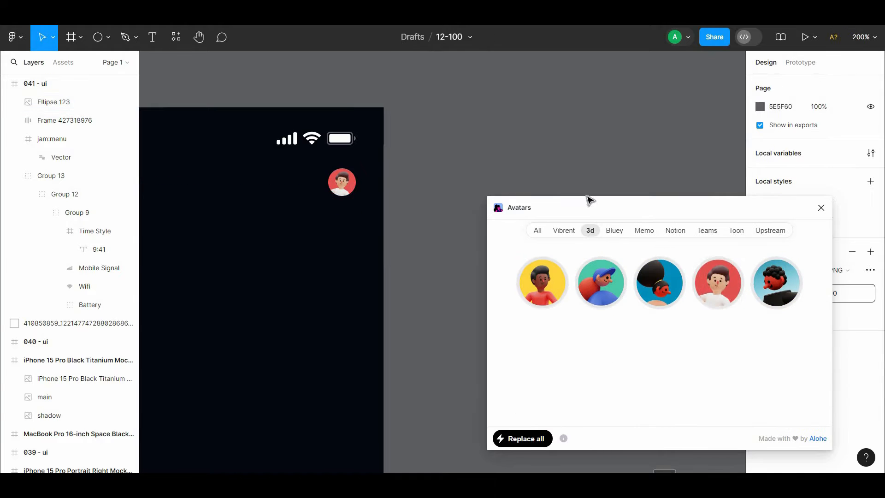
click(820, 207)
- Add a greeting text "Hi," followed by the person's first name and "!" below the menu icon, aligned with the clock
scroll(525, 249, left, 6)
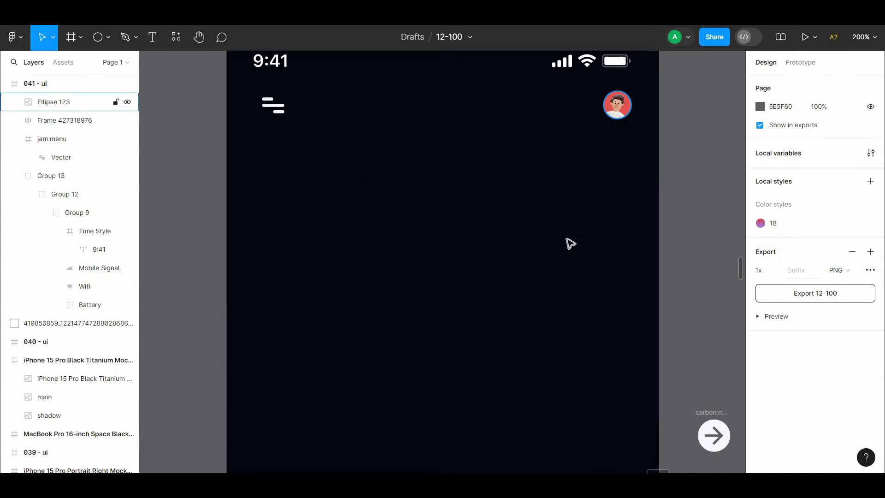
scroll(566, 239, up, 3)
scroll(575, 188, down, 4)
key(ctrl+minus)
scroll(560, 272, down, 1)
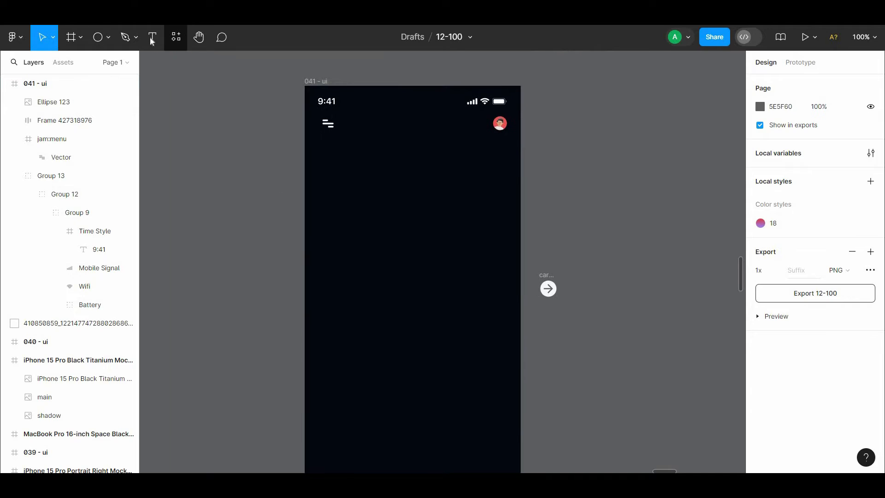
click(152, 41)
click(334, 163)
text(Hi, Adel !)
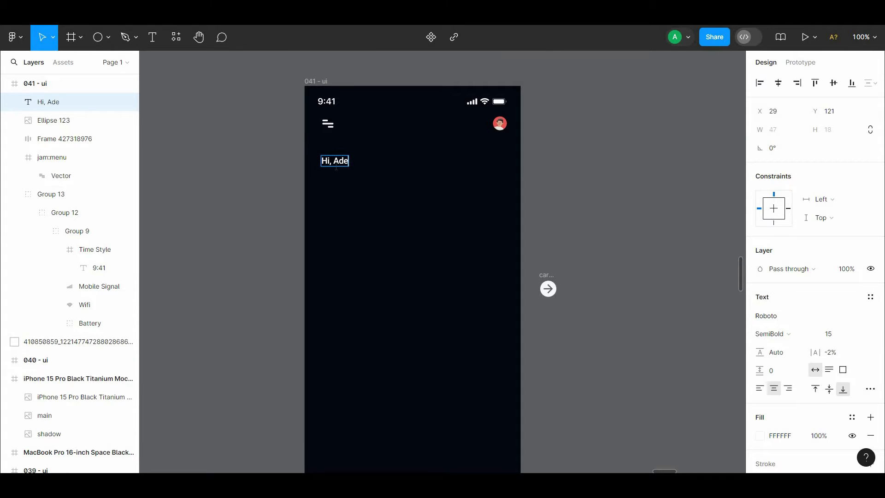
drag(338, 152, 335, 152)
- Move the vector inside the menu icon left to X 2.88, lining it up with the greeting text
click(332, 140)
click(327, 123)
double_click(328, 124)
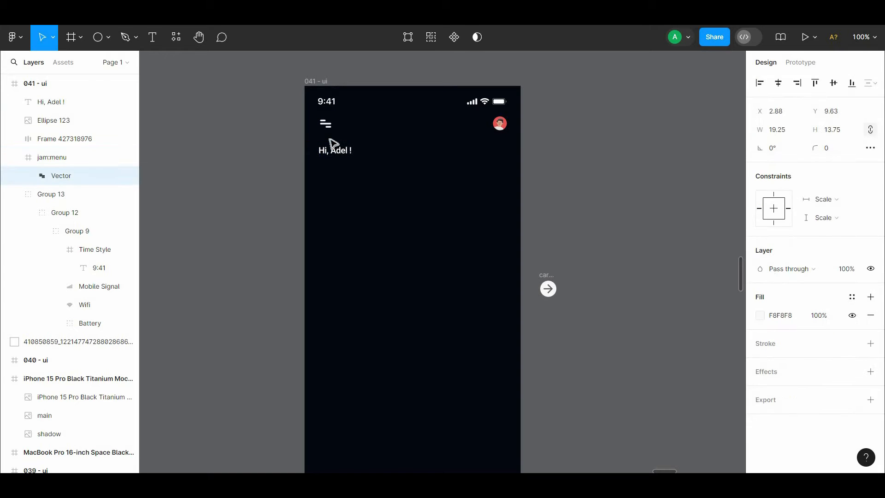
- Set the greeting text's font size to 20 and align it at X 24, Y 98
click(359, 190)
drag(359, 192, 354, 165)
scroll(367, 79, up, 2)
click(295, 171)
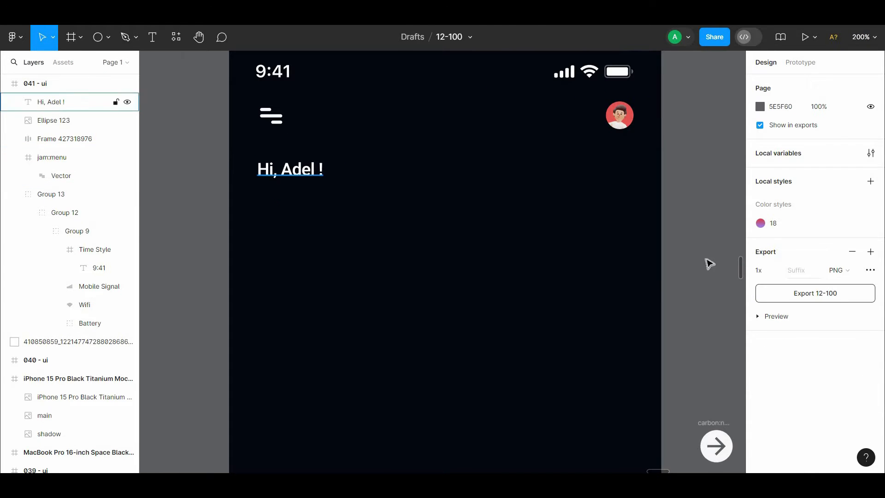
click(857, 334)
click(842, 349)
drag(300, 180, 310, 180)
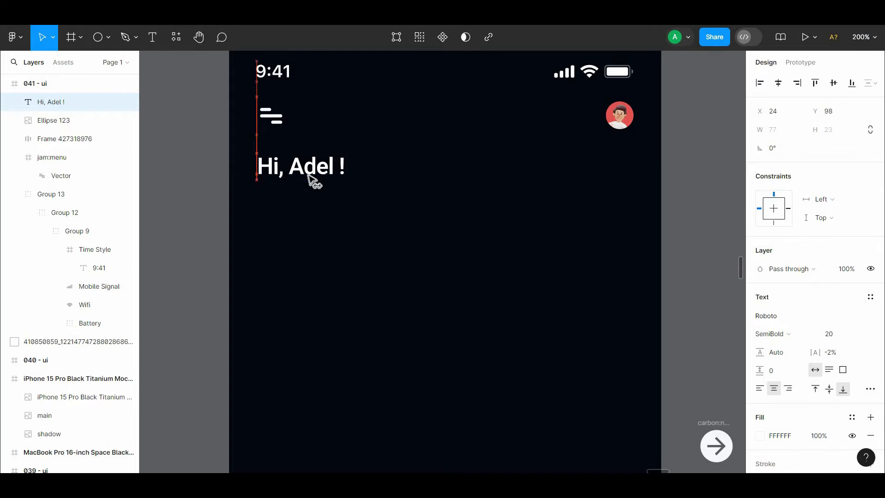
click(361, 240)
- Duplicate the greeting text directly below itself and set the copy's font size to 14
drag(361, 242, 332, 198)
alt+drag(268, 123, 267, 154)
click(859, 334)
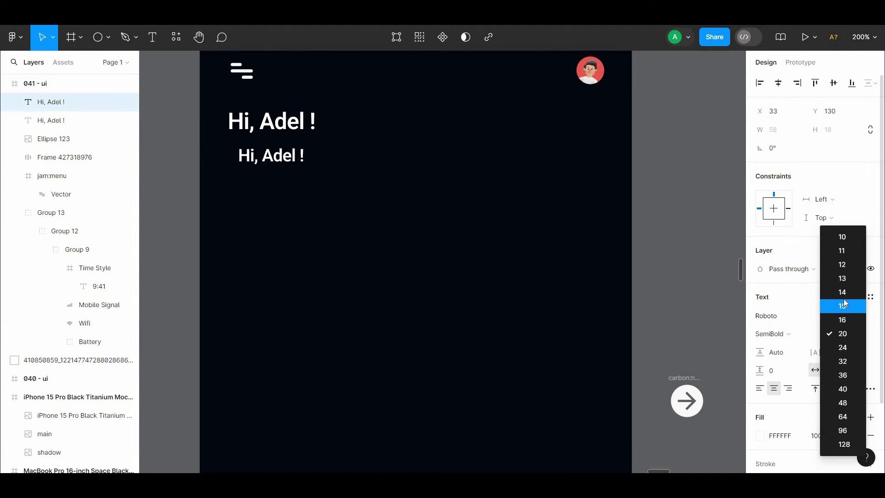
click(844, 306)
- Color the copied text 9F9F9F and change its wording to "nice to see you here again !"
click(759, 436)
text(9F9F9F)
key(Return)
key(Escape)
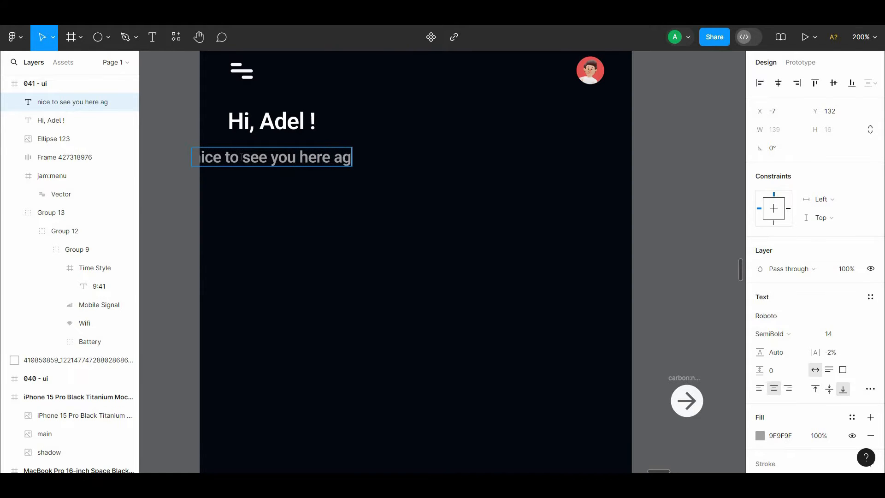
- Position the grey subtitle under the greeting at X 24, Y 129
drag(308, 164, 357, 163)
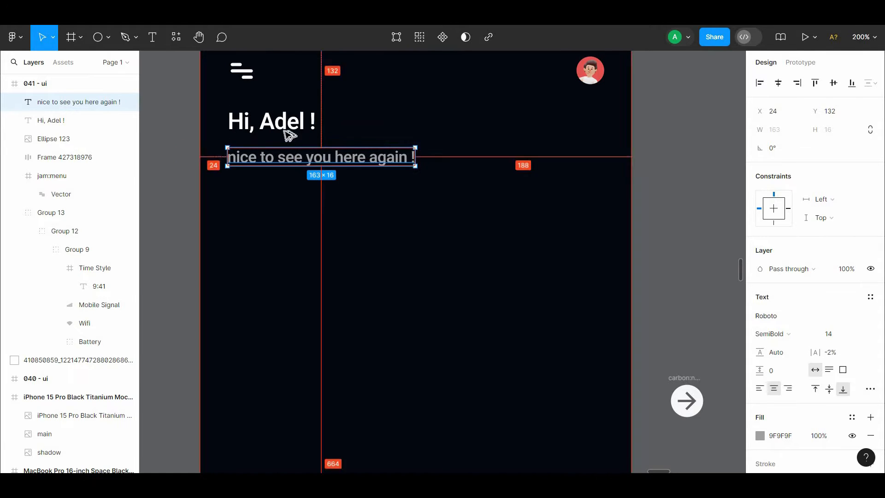
key(shift+Up)
key(Down)
key(Down)
key(Down)
key(Down)
key(Down)
key(Down)
key(Down)
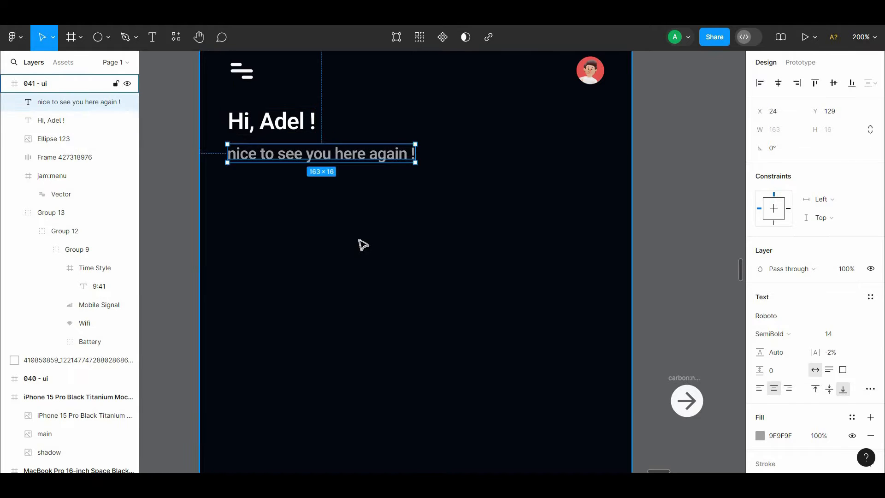
click(360, 245)
- Duplicate the greeting below the subtitle as a "Your Workout" heading with font size 24, aligned at X 24, Y 167
scroll(442, 222, down, 3)
click(577, 160)
scroll(562, 176, down, 1)
drag(322, 101, 328, 147)
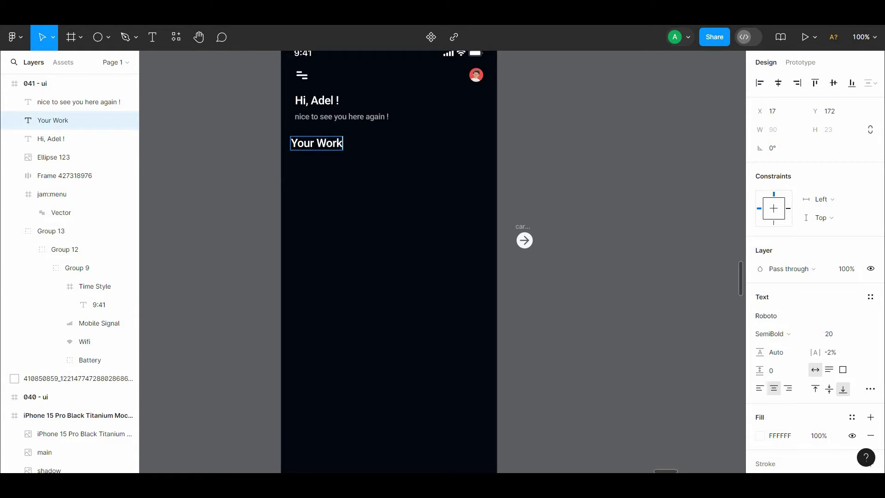
drag(329, 146, 333, 148)
click(858, 334)
click(854, 348)
key(alt)
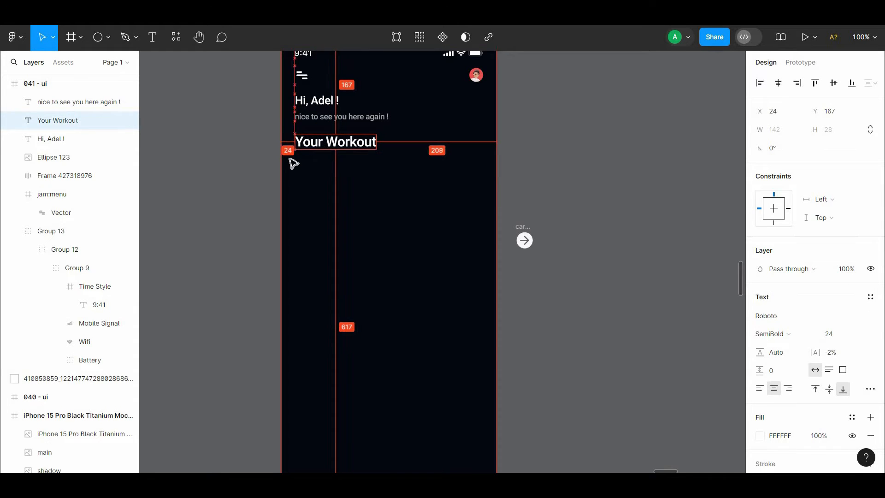
- Try to left-align the header texts and menu icon with the status bar group
click(293, 163)
scroll(293, 157, up, 3)
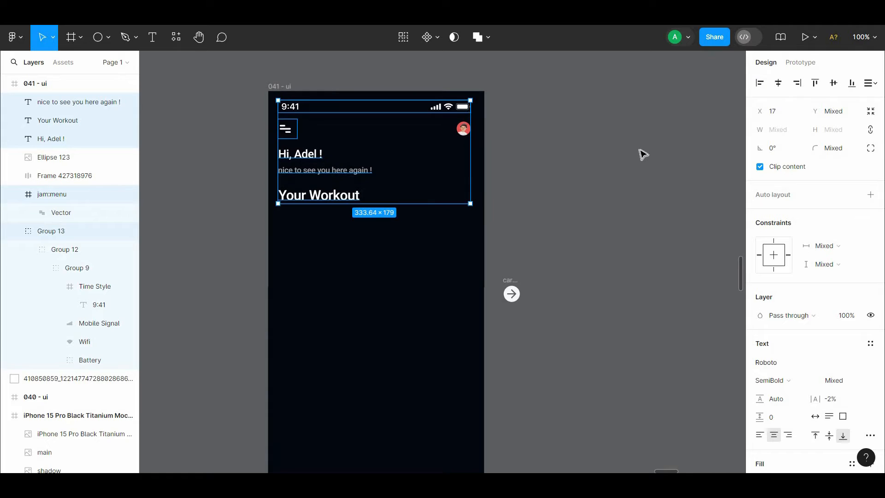
click(608, 168)
scroll(290, 97, down, 1)
click(284, 100)
double_click(286, 95)
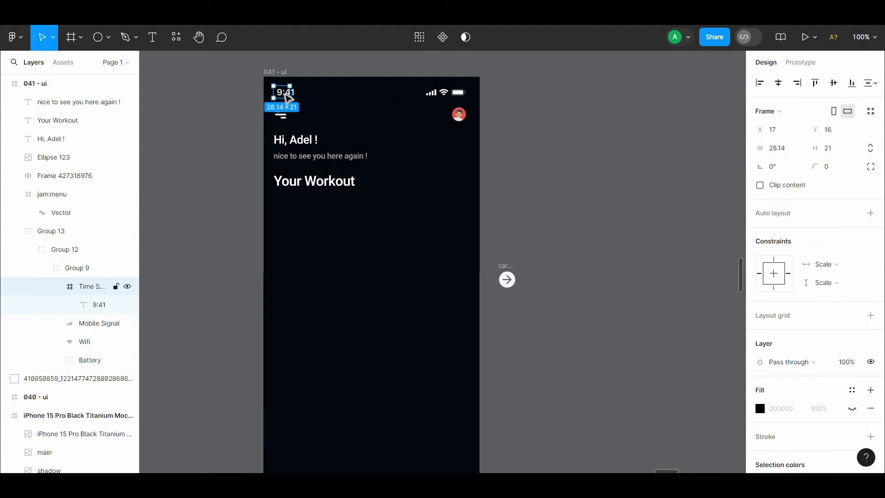
key(Escape)
key(Escape)
key(Escape)
key(Escape)
mouse_move(282, 125)
mouse_down()
mouse_move(308, 215)
mouse_move(282, 114)
mouse_up()
key(Left)
key(Left)
click(590, 172)
scroll(590, 172, down, 1)
- Draw a rectangle card about 322 by 199 below the "Your Workout" heading and set its corner radius to 24
click(108, 37)
click(111, 63)
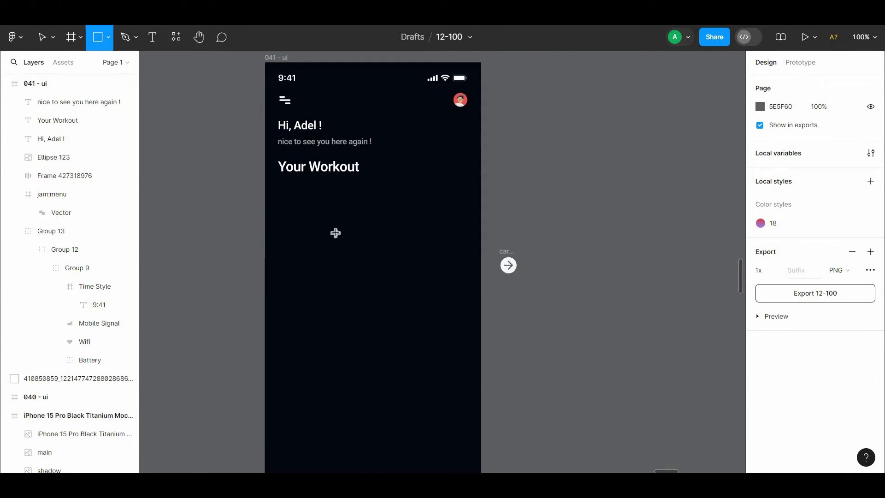
click(337, 237)
scroll(304, 207, down, 1)
drag(302, 194, 275, 171)
click(311, 170)
click(306, 171)
scroll(302, 193, up, 1)
drag(293, 215, 420, 214)
drag(354, 243, 355, 302)
text(24)
click(576, 192)
scroll(361, 196, down, 1)
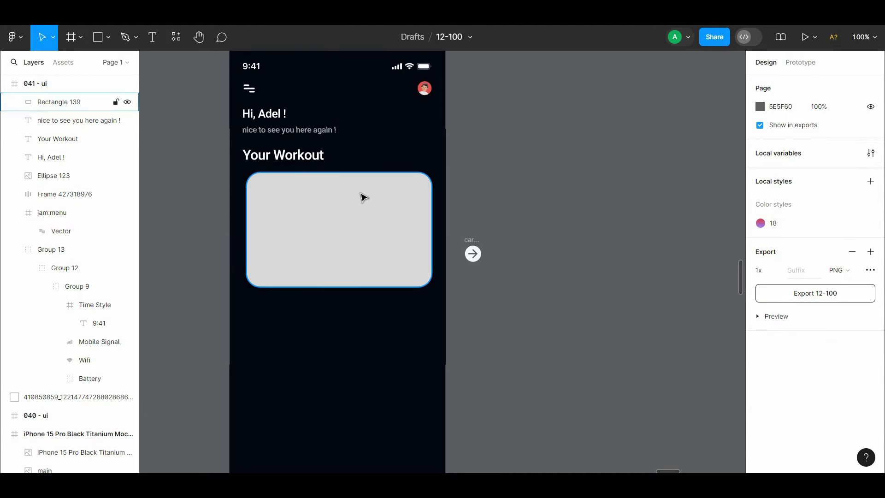
- Give the card a linear gradient fill with a middle stop, running diagonally from its upper-right to its lower-left corner
click(361, 196)
click(760, 315)
click(634, 167)
click(669, 165)
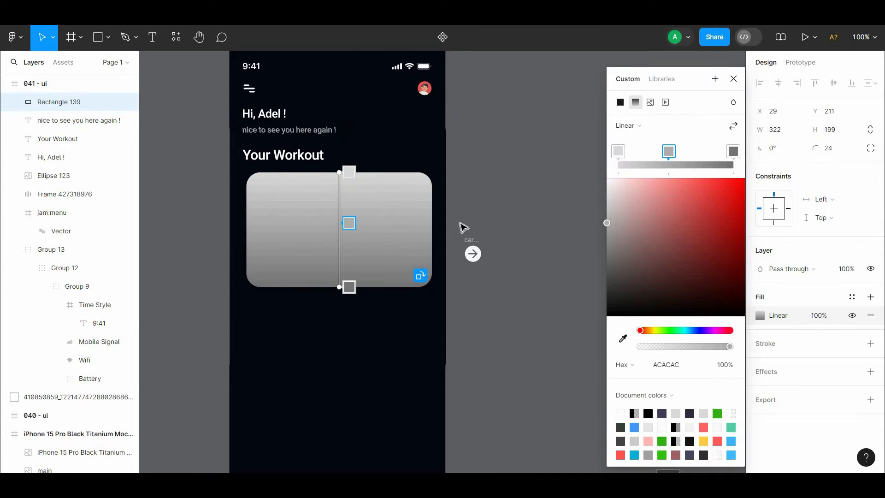
drag(339, 172, 427, 173)
drag(339, 286, 270, 277)
drag(355, 228, 336, 235)
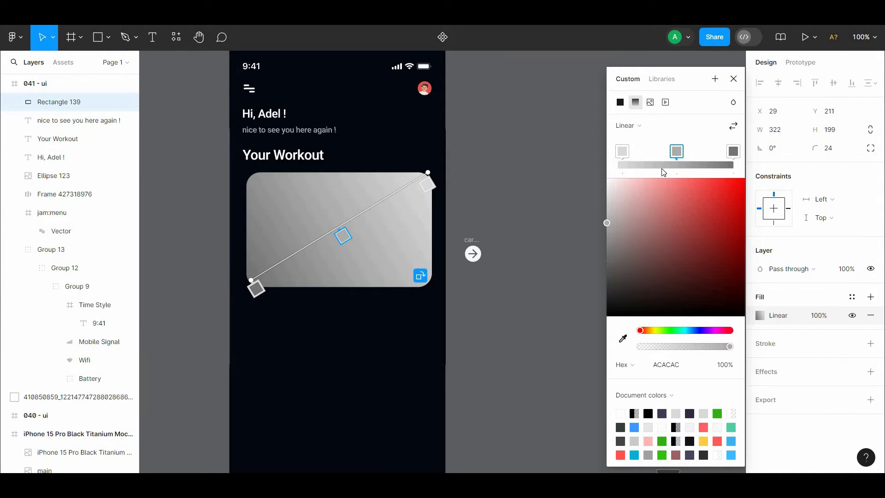
- Color the gradient's middle stop white, the lower-left stop green 71F252 and the upper-right stop purple CF6AFF
drag(620, 187, 606, 177)
drag(725, 192, 736, 178)
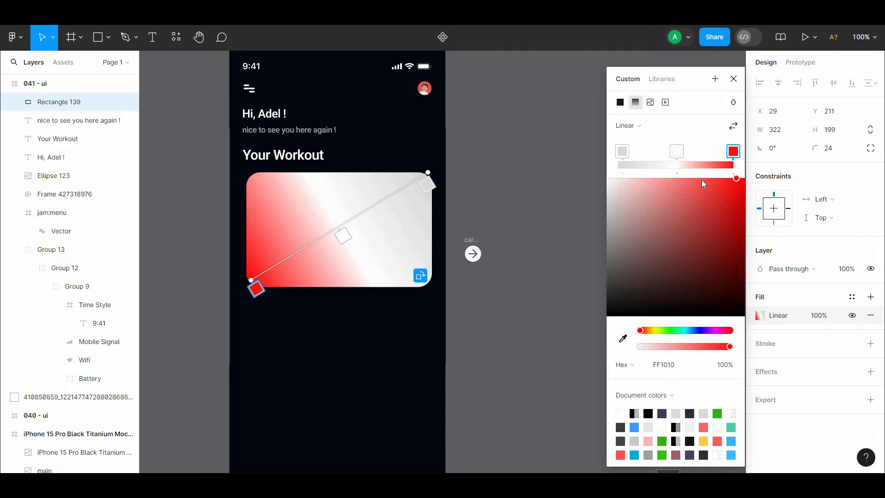
click(718, 413)
drag(691, 248, 686, 178)
click(700, 330)
drag(701, 330, 707, 328)
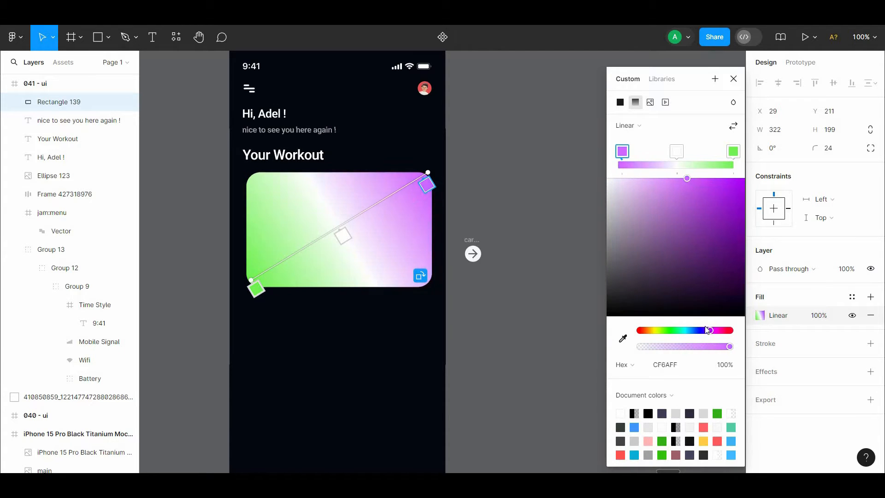
- Move the lower-left gradient stop inward, recolor it FFBCBC, and add a pink stop between the purple and white stops
drag(733, 151, 706, 152)
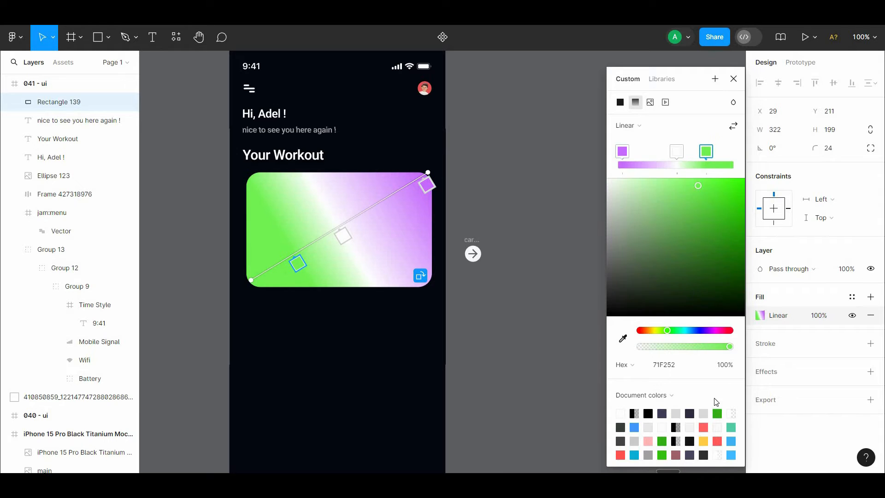
click(704, 426)
drag(677, 199, 656, 155)
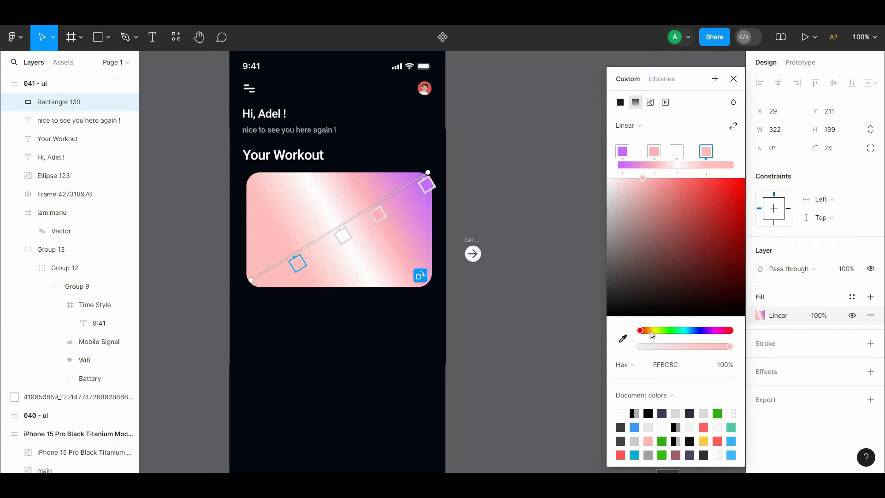
- Shift the lower-left gradient stop's hue to lilac and the upper-right stop's color to pink FF6ADE
drag(652, 331, 719, 330)
click(622, 151)
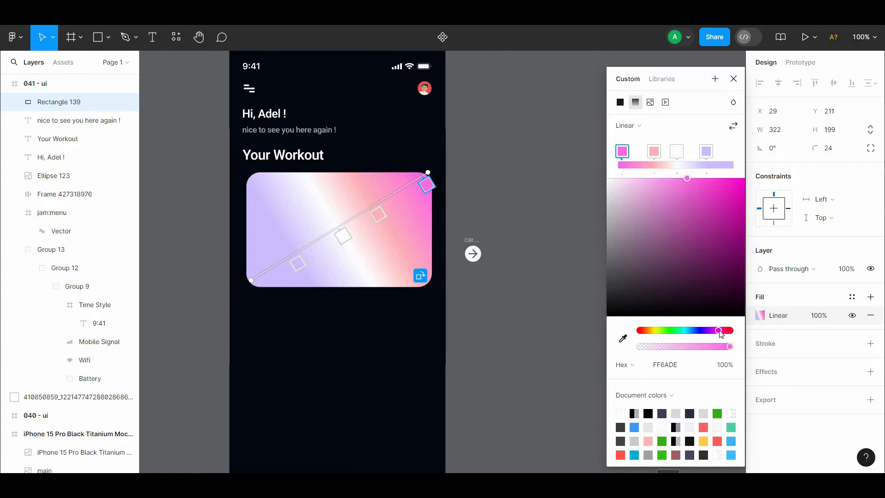
click(553, 297)
scroll(566, 265, down, 1)
- Add a second fill of 000000 at 20% over the card's gradient
click(372, 199)
click(871, 297)
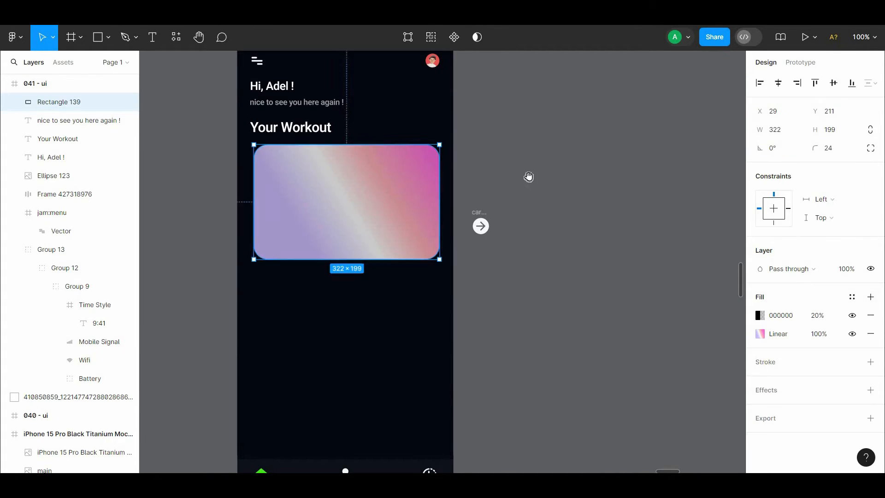
drag(529, 177, 540, 213)
click(540, 213)
- Place a copy of the "Your Workout" heading in front of the card and change its text to "ABS"
right_click(296, 206)
drag(295, 164, 304, 202)
click(309, 226)
double_click(305, 201)
text(ABS)
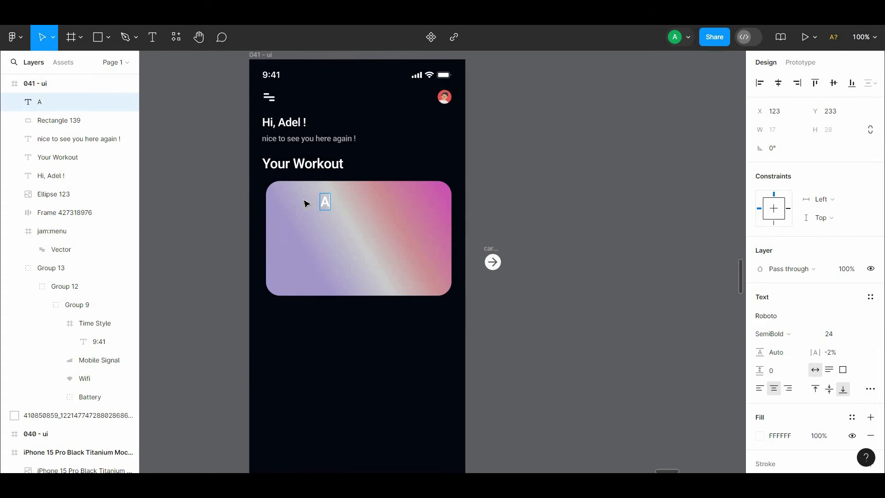
click(433, 137)
click(326, 205)
- Add an inner shadow to the card with X offset -2 and Y offset 2
click(354, 248)
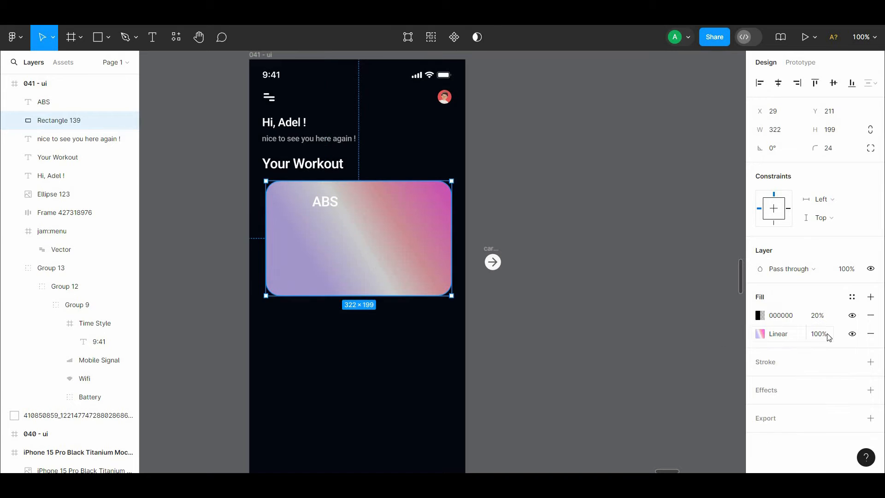
click(870, 390)
click(810, 407)
click(810, 394)
click(759, 408)
click(635, 438)
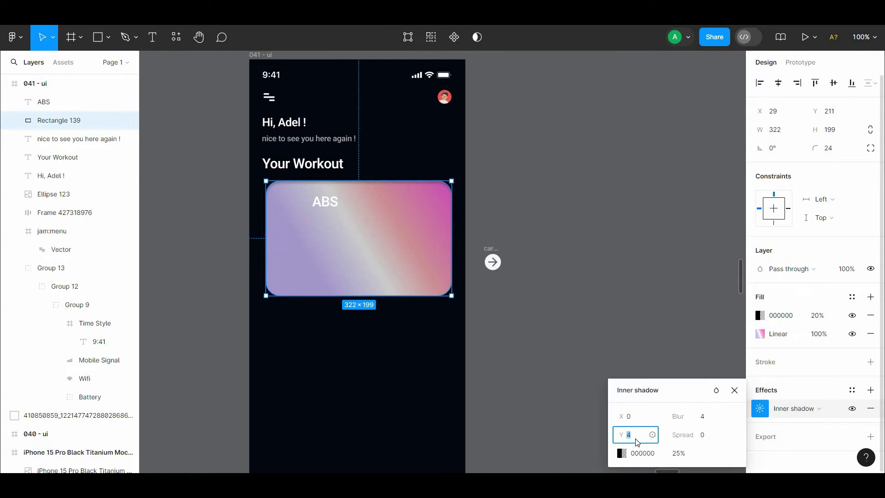
text(2)
click(635, 421)
text(-2)
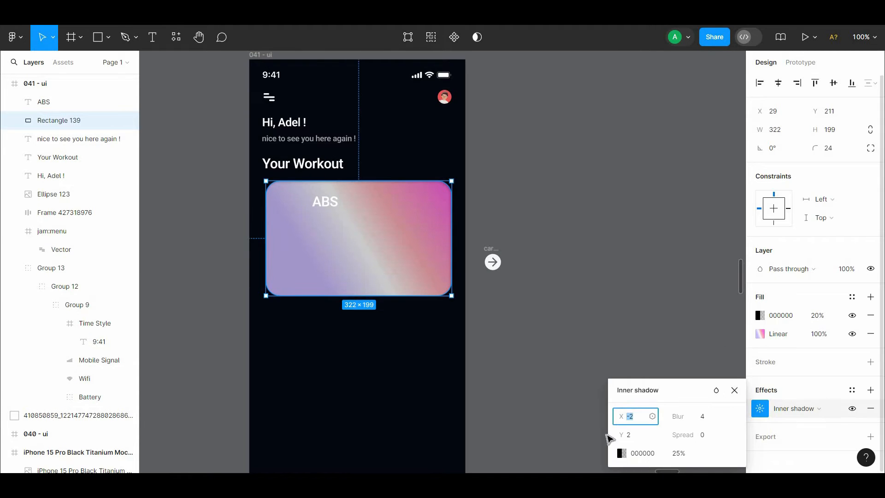
- Set the inner shadow's black color to 59% opacity and increase its blur
click(621, 453)
drag(506, 345, 664, 350)
drag(556, 342, 554, 343)
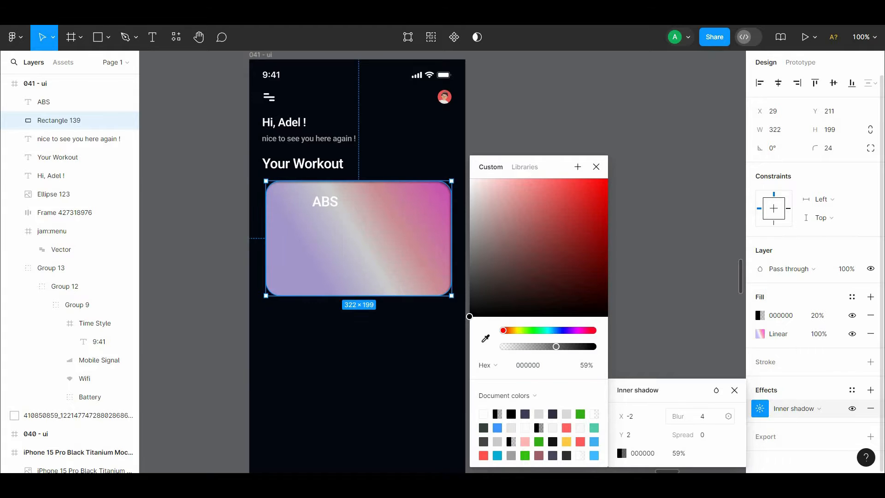
drag(675, 416, 817, 407)
click(646, 276)
scroll(507, 221, down, 1)
- Move the "ABS" label toward the card's upper-left corner and set its font size to 16
drag(328, 158, 299, 163)
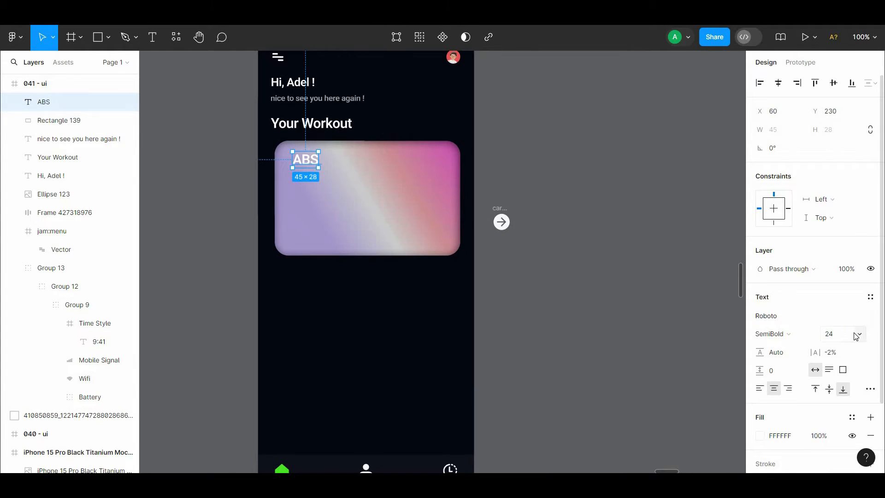
click(860, 333)
click(830, 306)
- Increase the opacity of the card's black overlay fill to darken the gradient
click(427, 213)
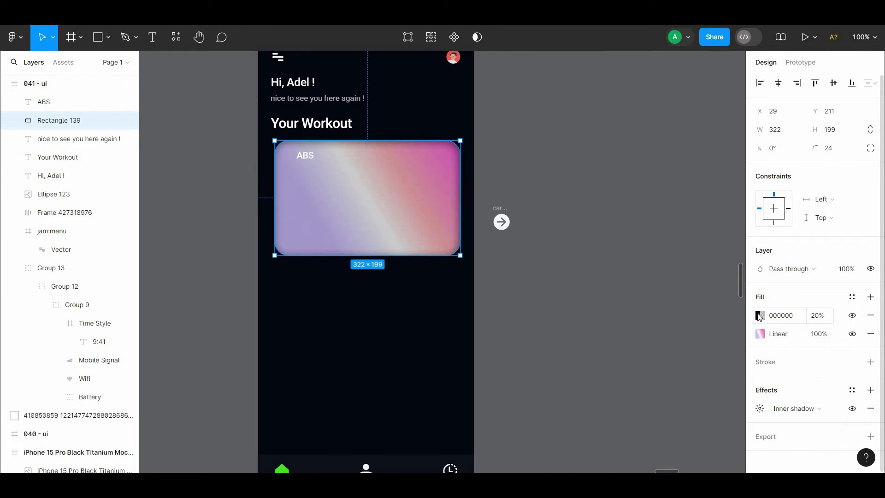
click(768, 316)
mouse_move(660, 349)
mouse_down()
mouse_move(678, 350)
mouse_move(667, 349)
mouse_up()
click(585, 318)
scroll(326, 198, up, 1)
- Position the "ABS" label 24 from the card's left and top edges
scroll(325, 198, up, 5)
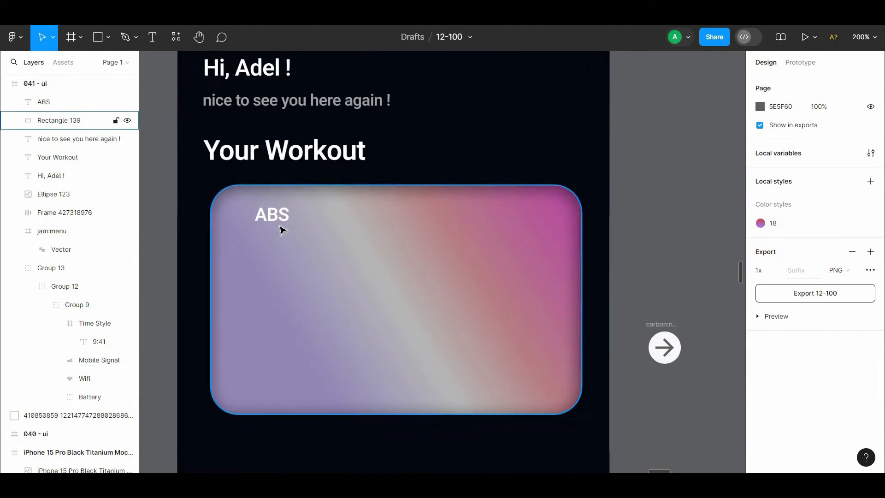
click(279, 214)
scroll(330, 223, down, 1)
key(Right)
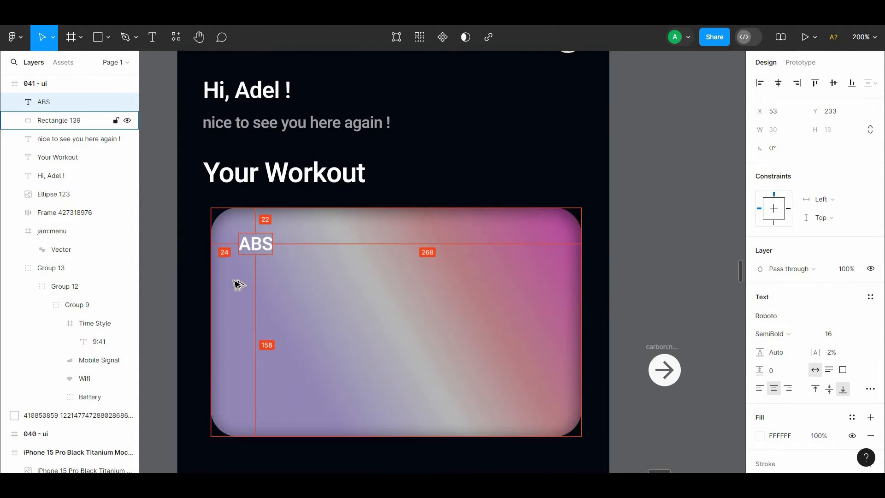
scroll(235, 285, down, 2)
- Duplicate the "ABS" label to the card's upper-right as "45 min" and move the arrow icon into the card's lower-right corner
drag(251, 187, 532, 186)
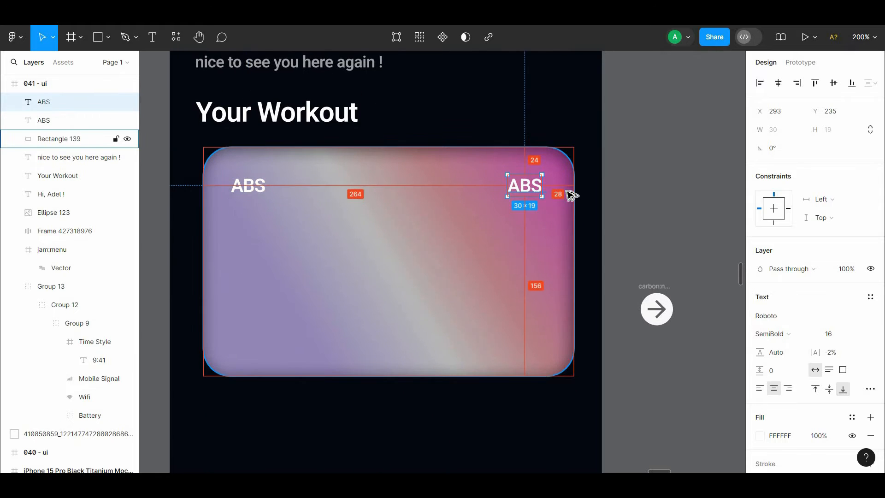
double_click(539, 185)
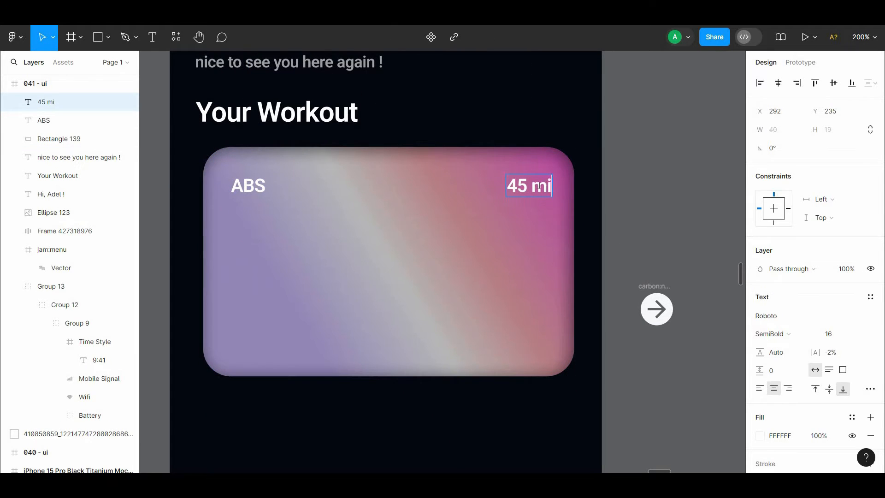
click(677, 185)
scroll(659, 182, down, 1)
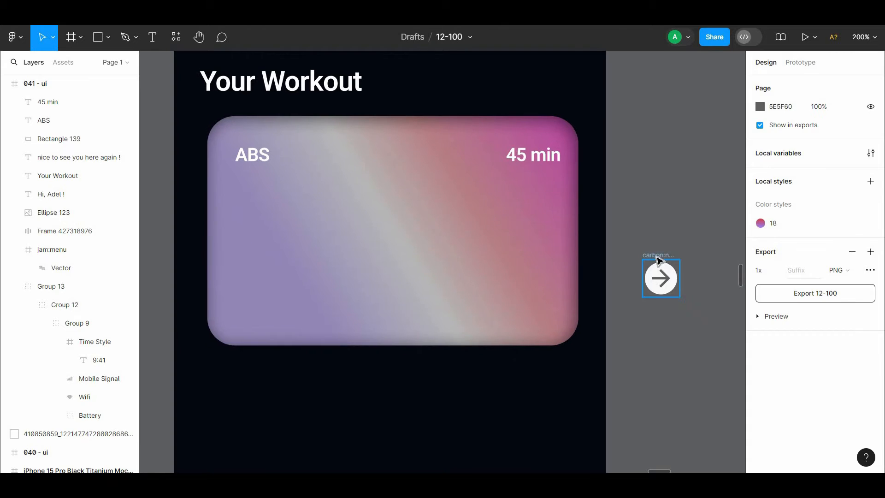
drag(659, 279, 533, 303)
- Bring the title copy in front of the card and change its text to "Friday Workout" on two left-aligned lines
right_click(289, 203)
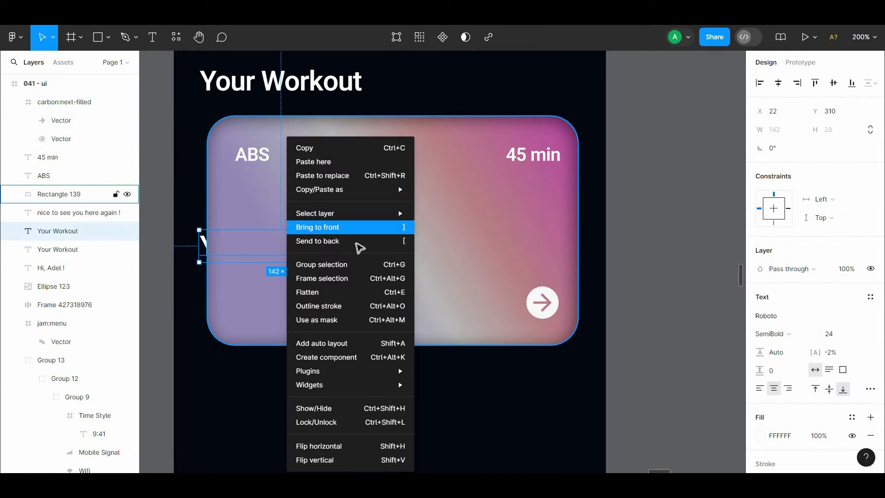
click(299, 160)
scroll(372, 237, down, 1)
double_click(372, 238)
text([)
key(BackSpace)
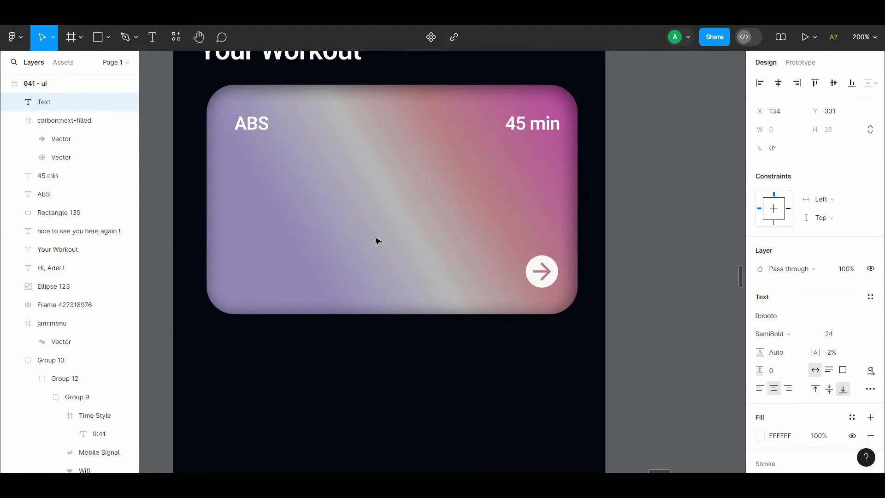
text(Friday W)
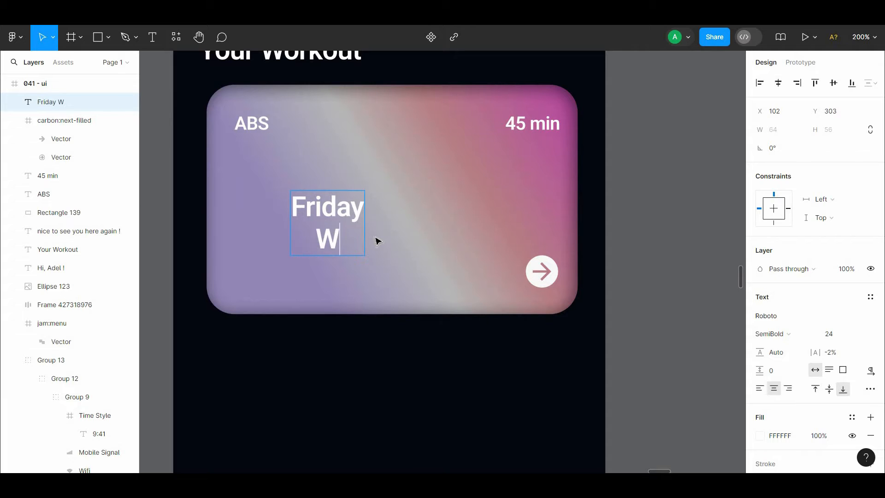
text(orkout)
key(ctrl+alt+l)
key(Escape)
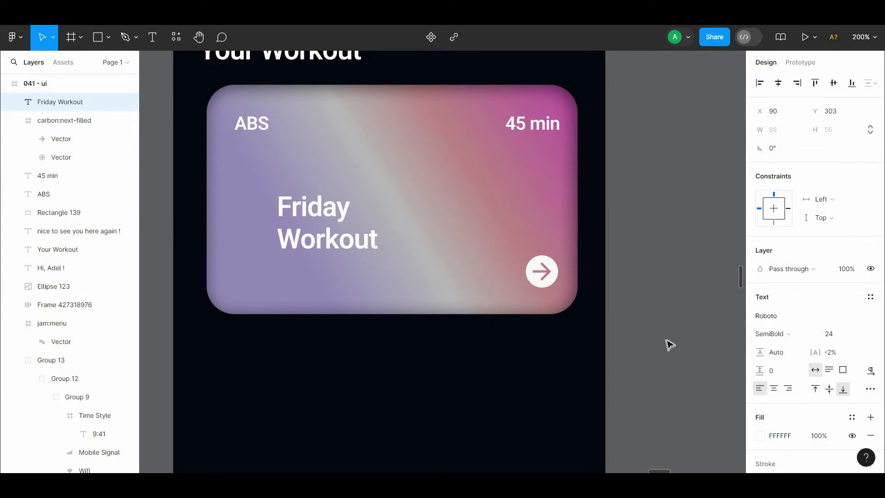
- Move "Friday Workout" to the card's lower-left, aligned with the "ABS" label, and set its font size to 36
drag(337, 239, 293, 275)
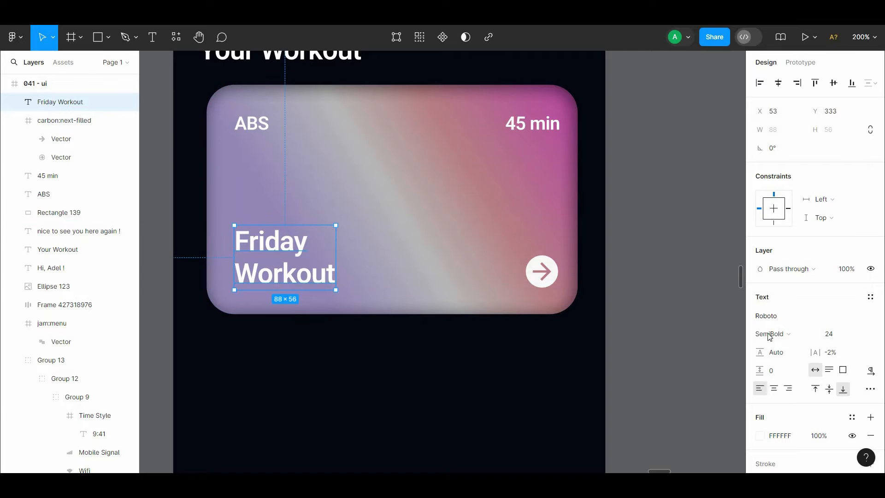
click(830, 334)
click(848, 361)
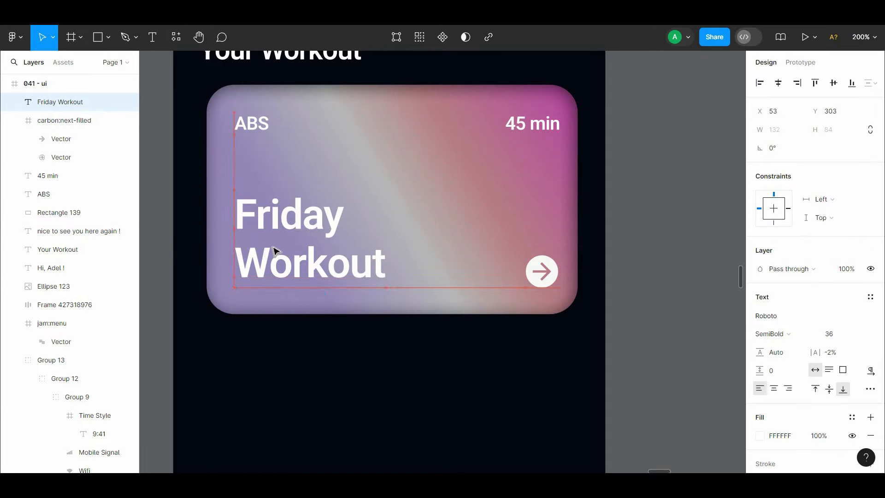
click(653, 276)
key(shift+0)
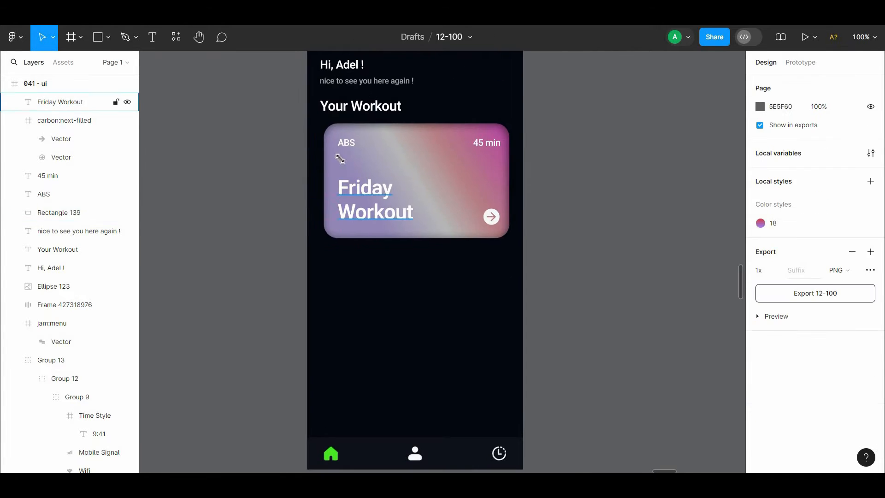
- Add an inner shadow to the "Friday Workout", "ABS" and "45 min" texts and the arrow icon together
click(359, 188)
shift+click(346, 143)
shift+click(486, 142)
shift+click(491, 218)
scroll(857, 318, down, 4)
click(870, 428)
click(809, 443)
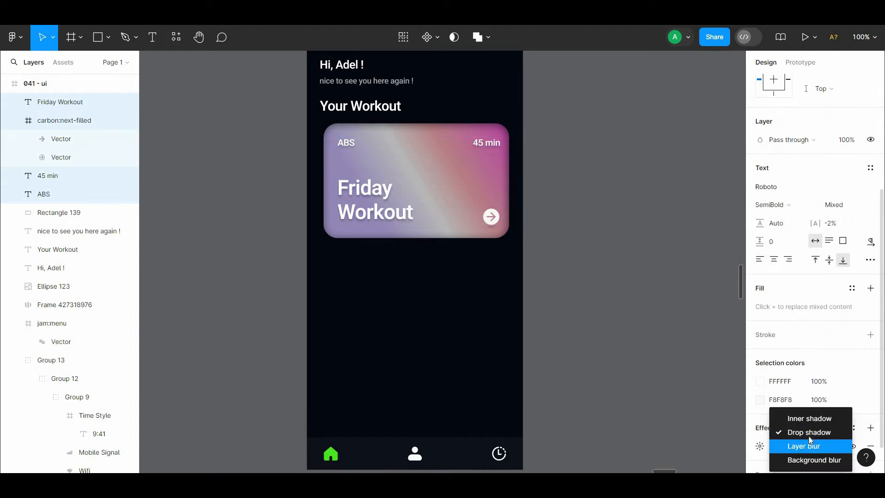
click(809, 418)
- Set the inner shadow color of the card's texts and arrow icon to dark green 134008 at 20% opacity
click(759, 446)
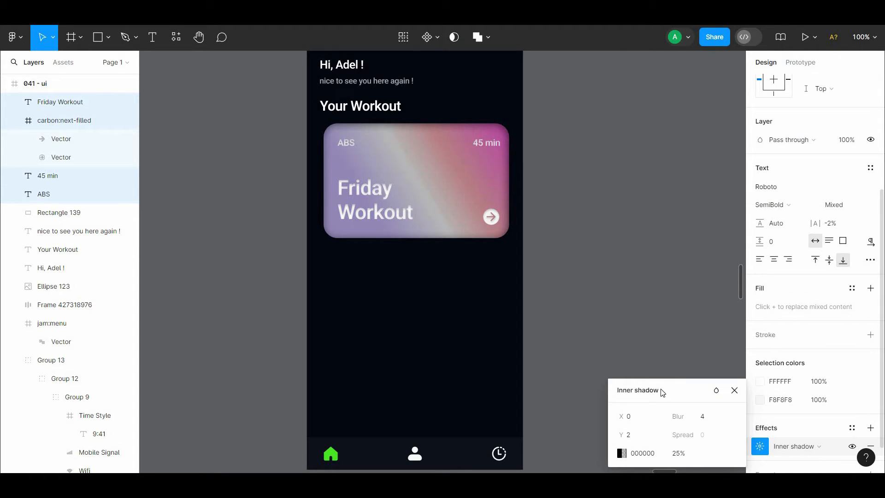
click(621, 453)
click(542, 365)
click(506, 346)
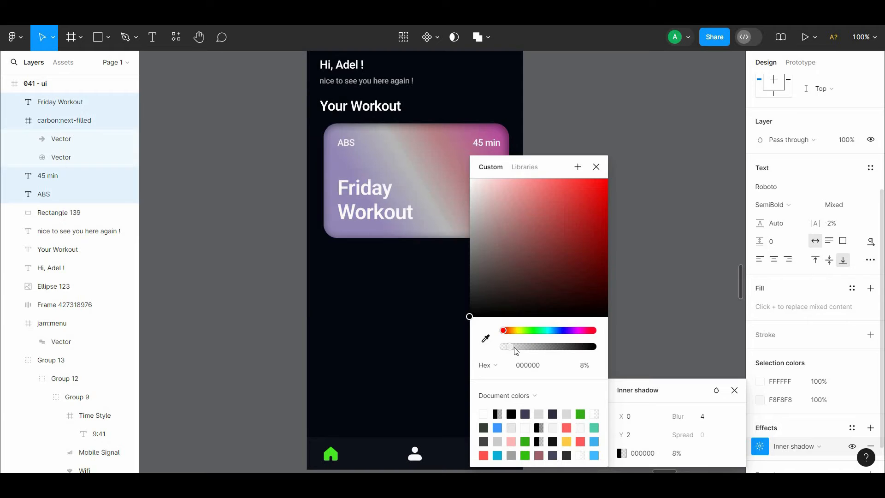
click(579, 413)
drag(517, 345, 522, 345)
drag(589, 281, 606, 289)
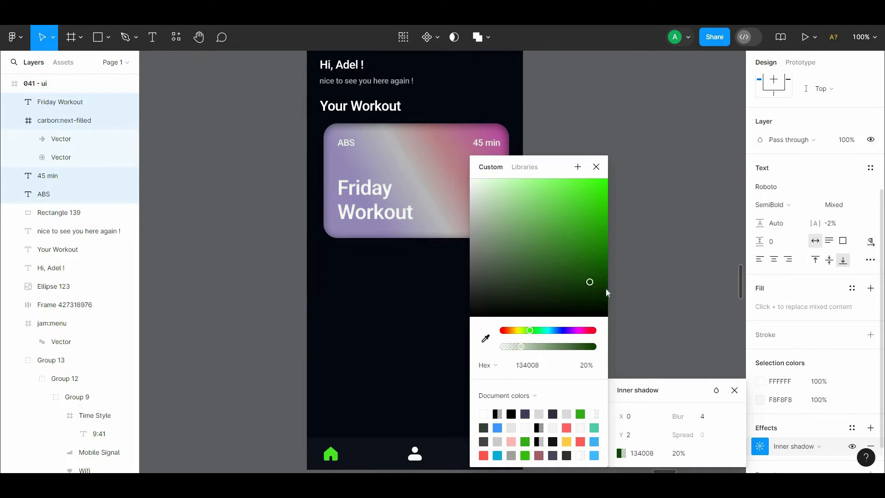
click(623, 256)
- Lighten the inner shadow color of the "ABS" label to a near-white tone
scroll(623, 256, up, 1)
click(347, 168)
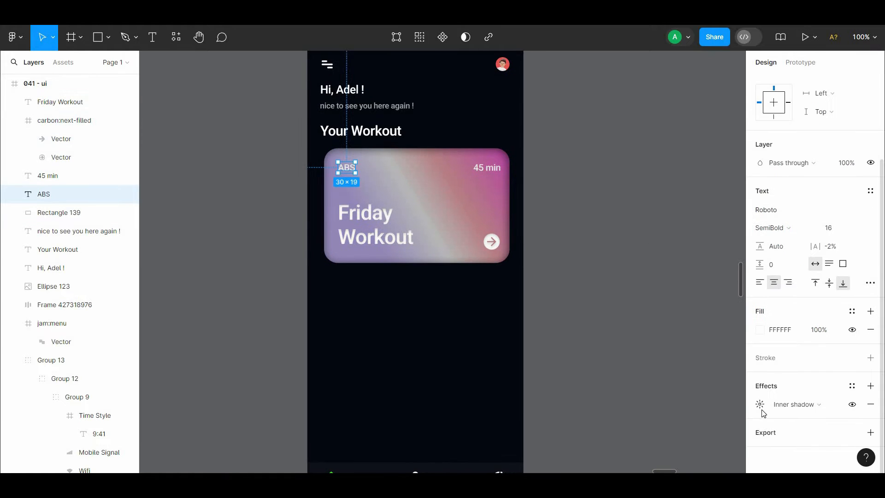
click(760, 404)
click(622, 453)
click(488, 186)
click(595, 137)
scroll(594, 137, down, 1)
- Change the lavender stop of the card's linear gradient fill to a more saturated purple and check the other stops
click(505, 196)
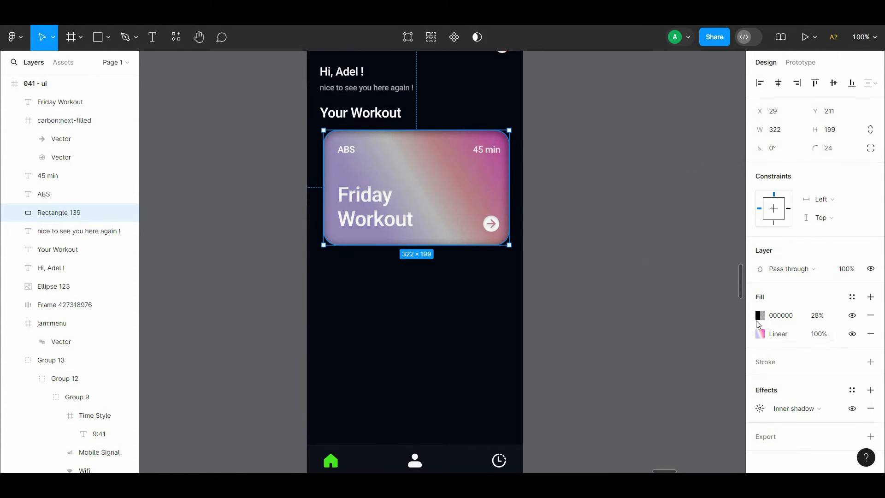
click(760, 334)
click(707, 155)
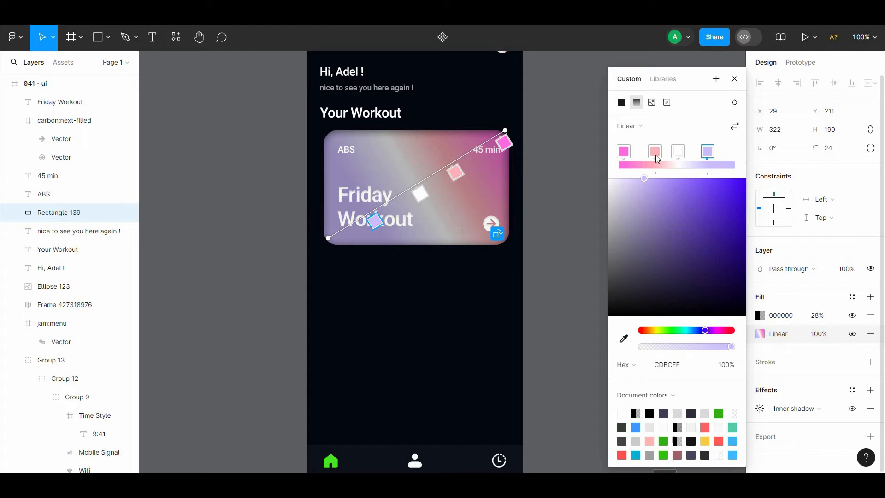
click(622, 152)
click(706, 153)
drag(660, 179, 596, 182)
click(623, 152)
click(654, 152)
click(677, 152)
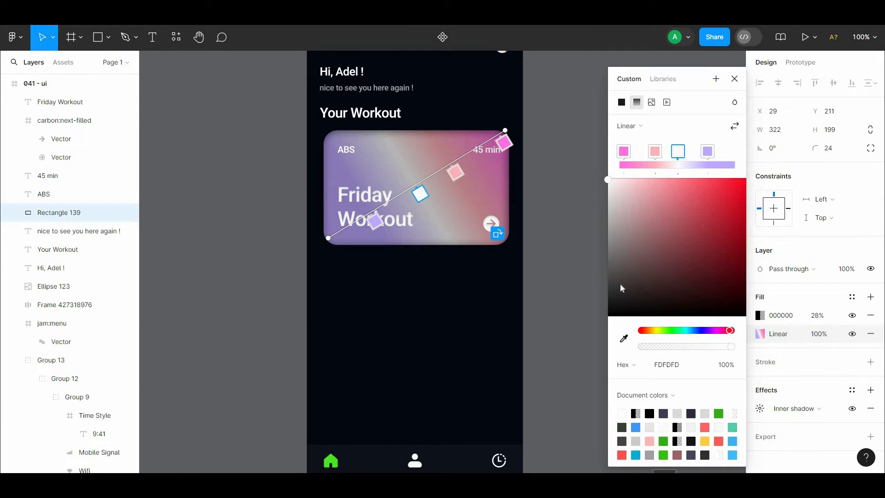
click(577, 259)
- Try to wrap the card and its contents in a frame, then undo the framing
scroll(572, 244, down, 2)
scroll(461, 207, up, 3)
drag(533, 202, 326, 302)
right_click(415, 250)
click(433, 283)
key(alt)
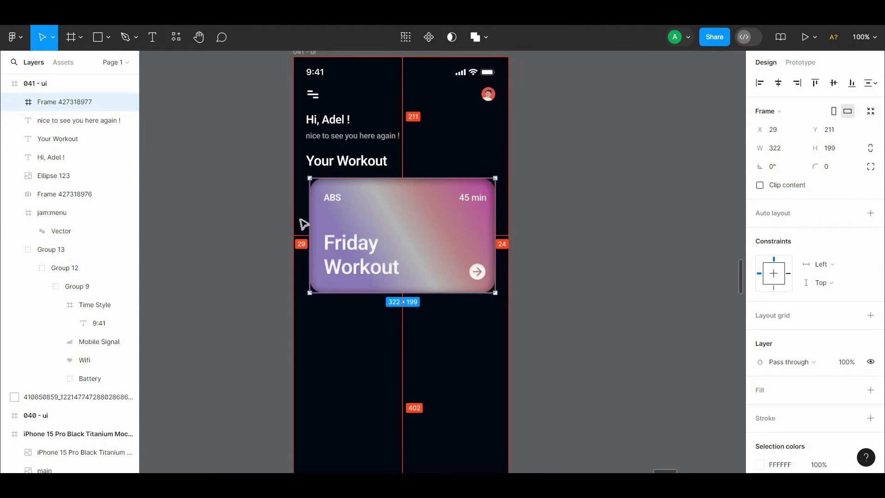
drag(306, 231, 303, 229)
key(ctrl+z)
key(ctrl+z)
- Extend the card rectangle's left edge to X 25, set its width to 325 and check its side margins
click(301, 237)
click(315, 234)
key(alt)
key(alt)
key(alt)
click(784, 132)
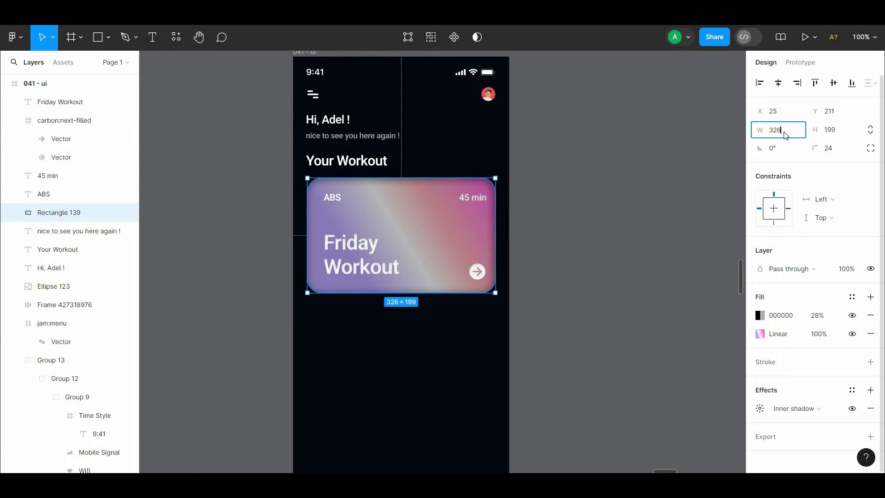
text(5)
click(654, 171)
click(386, 224)
key(alt)
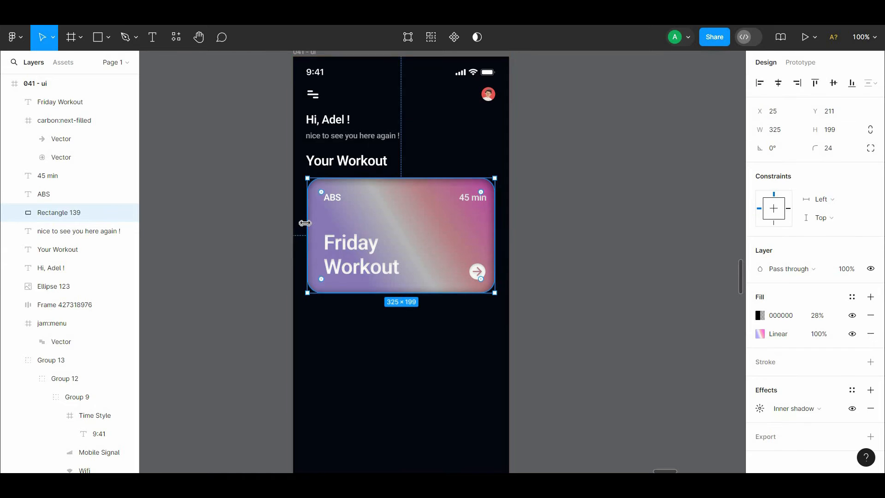
key(alt)
- Nudge the "45 min" label and the arrow icon slightly left together, away from the card's right edge
click(619, 222)
drag(587, 233, 585, 207)
click(477, 245)
key(alt)
shift+click(479, 173)
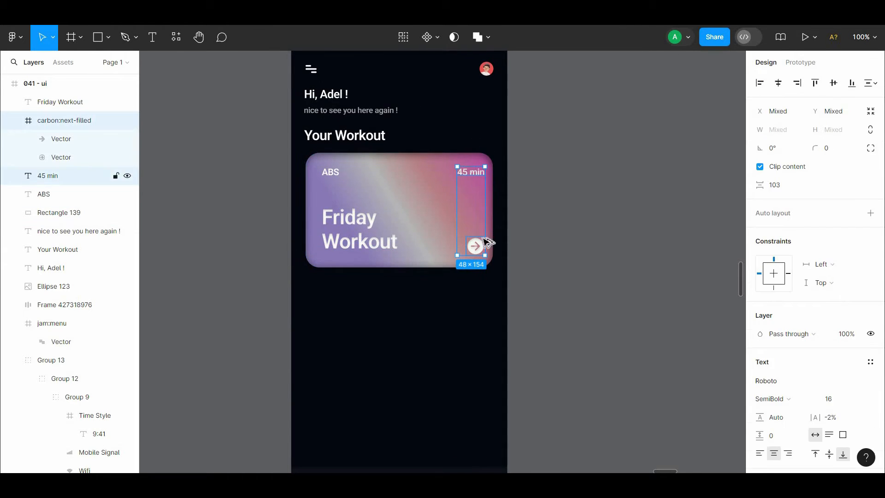
key(Left)
key(Left)
key(Left)
key(Left)
key(Left)
key(Left)
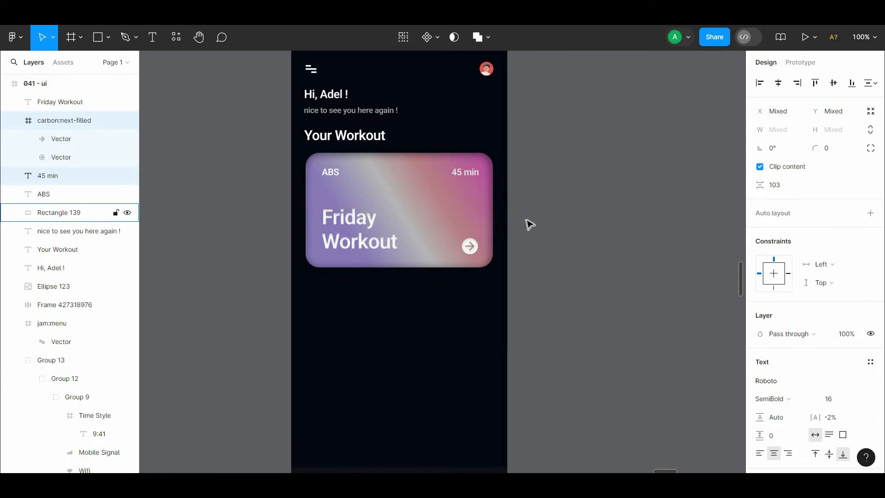
click(530, 224)
drag(530, 224, 530, 196)
click(471, 215)
click(567, 224)
drag(569, 226, 557, 308)
click(495, 117)
click(593, 175)
drag(593, 175, 584, 156)
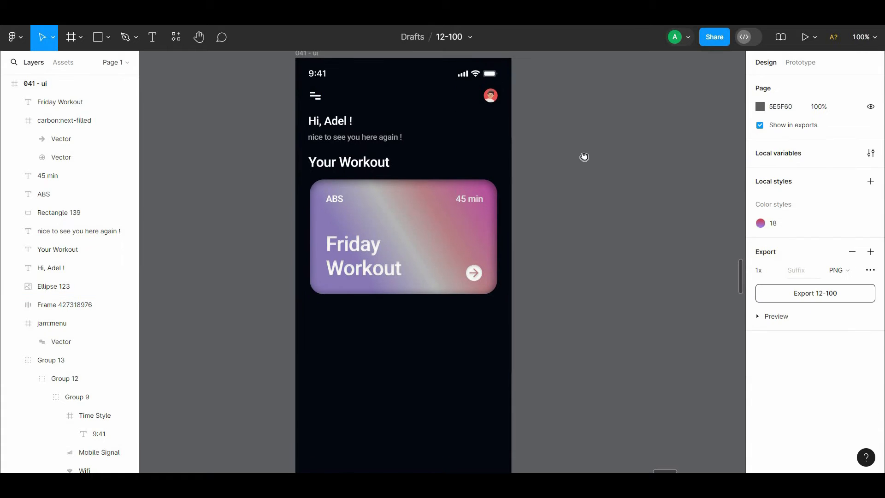
- Set the font size of the greeting text above the subtitle to 24
click(352, 121)
click(858, 344)
click(858, 345)
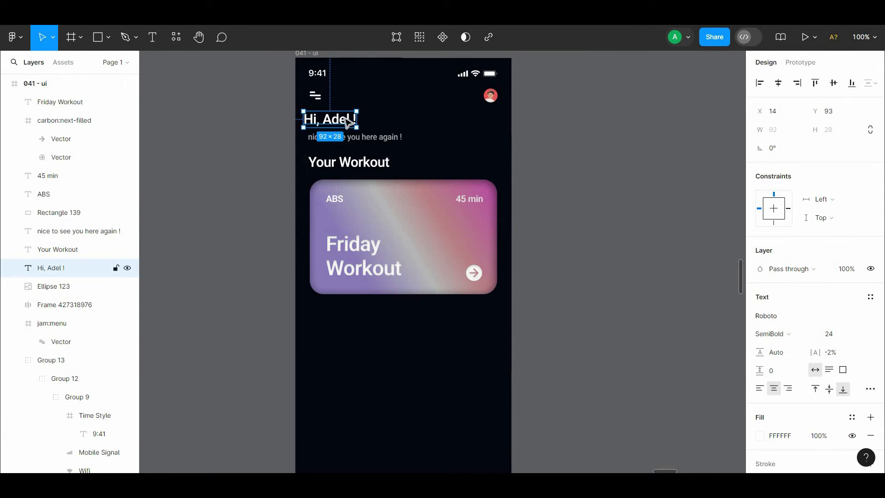
click(421, 137)
- Duplicate the "Your Workout" heading directly below the card and change its text to "Gategories"
scroll(456, 125, down, 3)
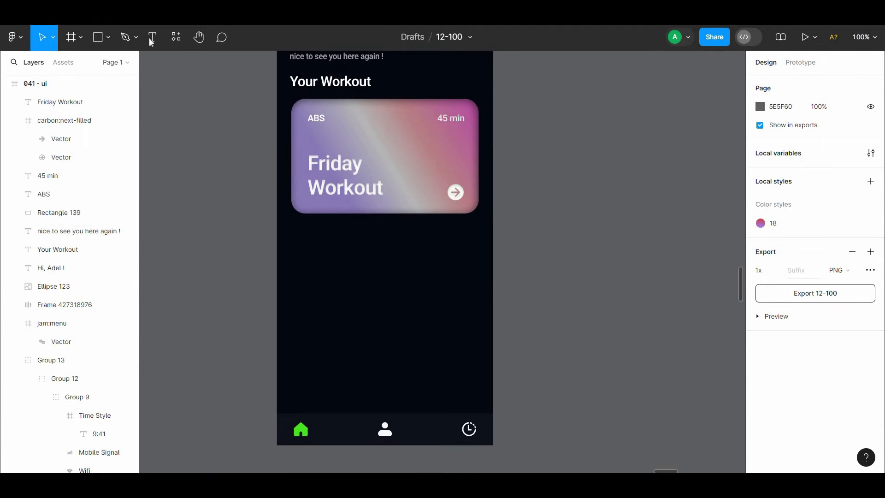
alt+drag(336, 81, 338, 231)
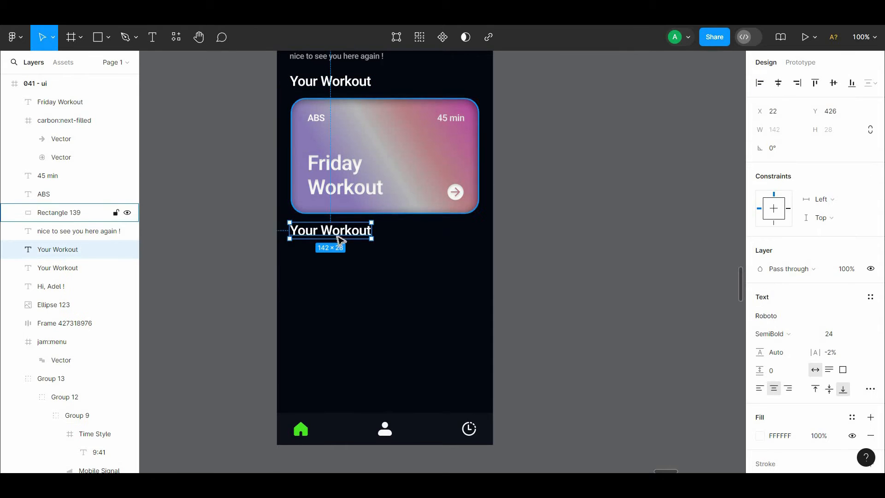
double_click(337, 235)
text(Gategories)
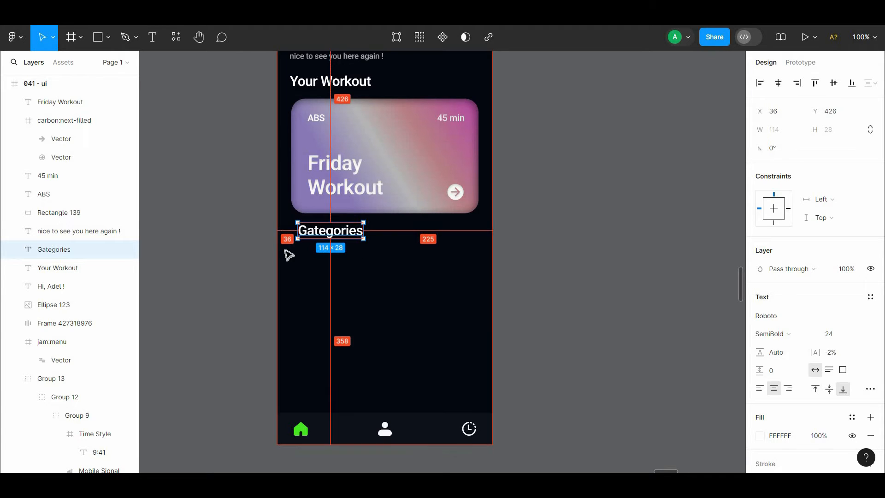
- Nudge the "Gategories" heading left to X 22, in line with the "Your Workout" heading
key(alt+Left)
key(alt+Left)
key(alt+Left)
key(alt+Left)
key(alt+Left)
key(alt+Left)
key(alt+Left)
key(alt+Left)
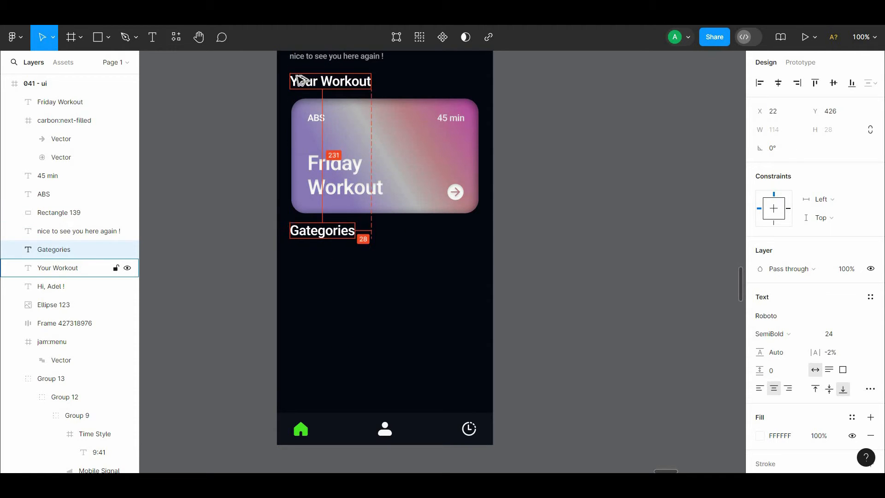
click(422, 265)
drag(423, 265, 416, 251)
- Add the text "HIT" below the "Gategories" heading
key(ctrl+plus)
drag(202, 90, 362, 70)
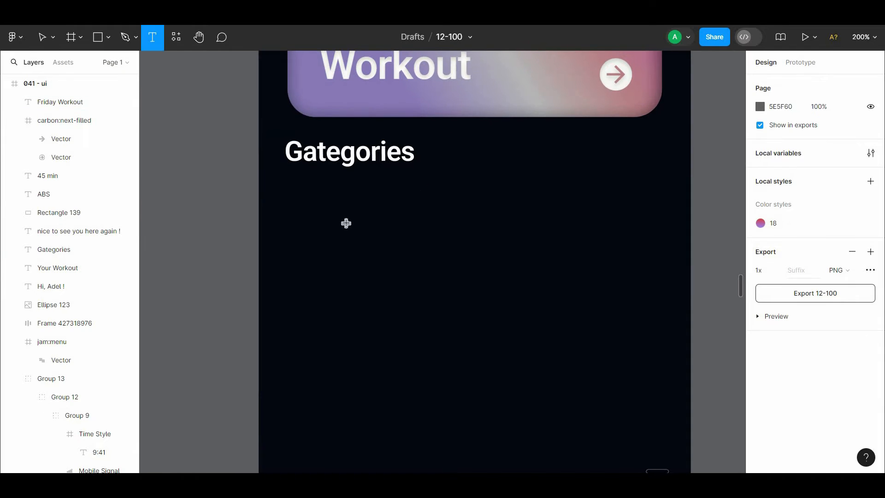
click(347, 223)
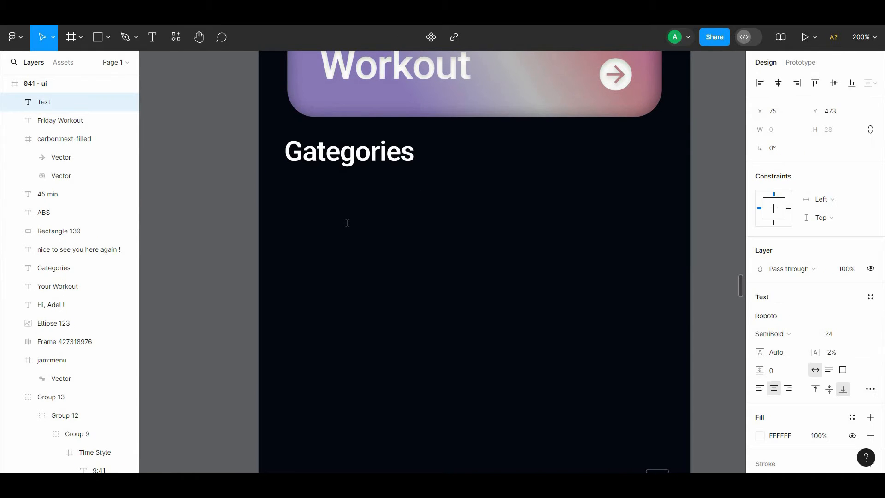
- Duplicate the "HIT" label to its right, then delete the copy
drag(358, 218, 431, 217)
click(374, 250)
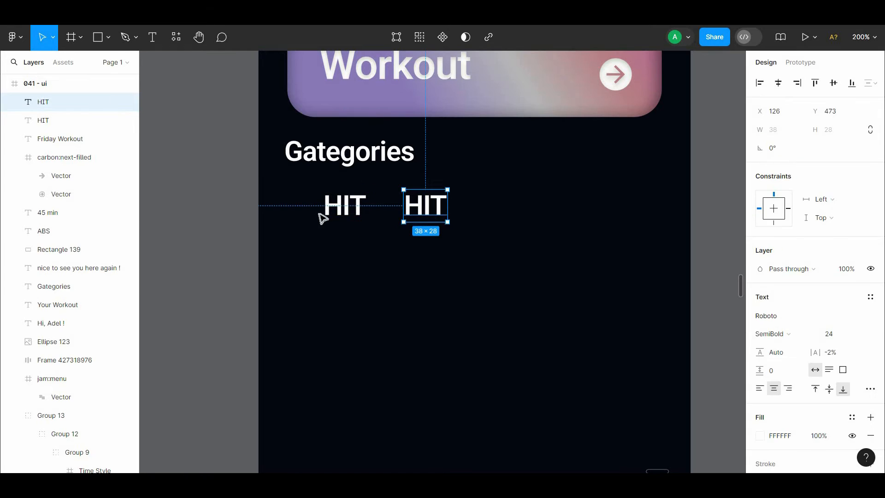
key(Delete)
- Set the font size of the "HIT" label to 20
click(345, 213)
click(860, 334)
click(842, 318)
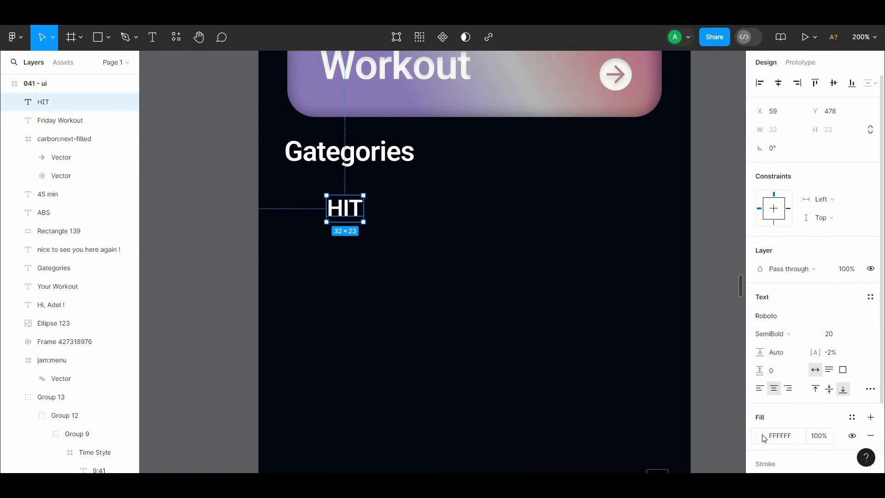
right_click(337, 212)
key(Escape)
right_click(387, 219)
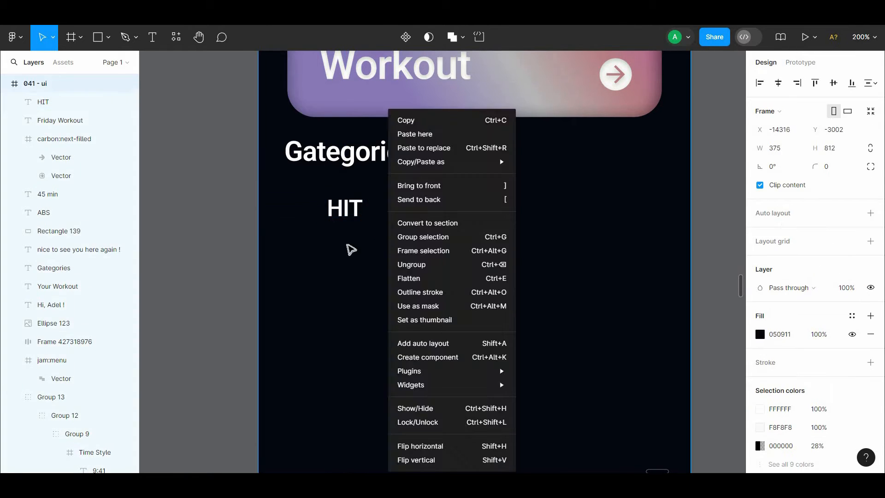
click(348, 243)
- Duplicate the "HIT" label to its right and change the copy's text to "Running"
click(341, 214)
drag(327, 221, 429, 215)
key(ctrl+z)
double_click(430, 215)
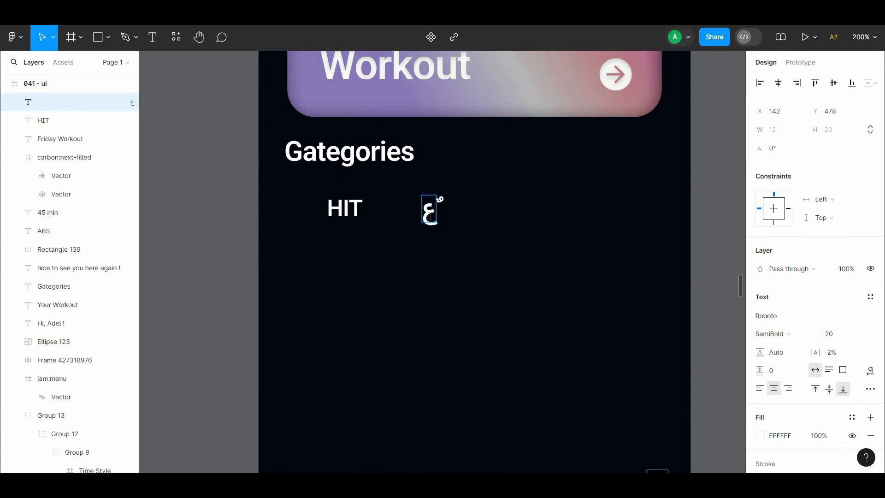
text(Runn)
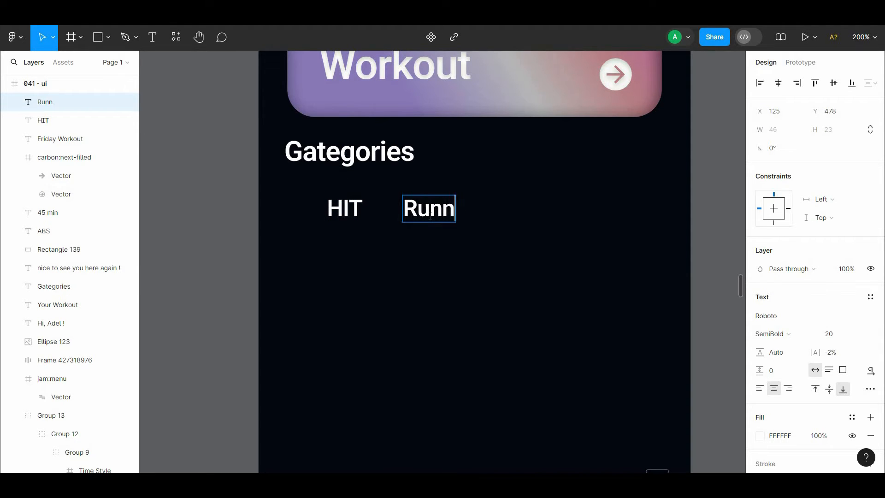
text(ing)
key(Escape)
- Duplicate the "Running" label to its right and change the copy's text to "Weight lifting"
drag(455, 217, 561, 217)
double_click(560, 215)
text(Weigh)
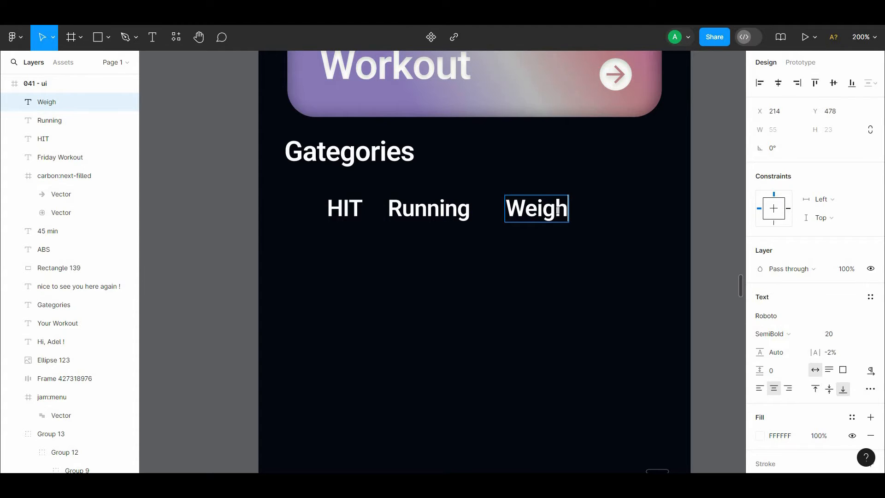
text(t lifting)
click(571, 259)
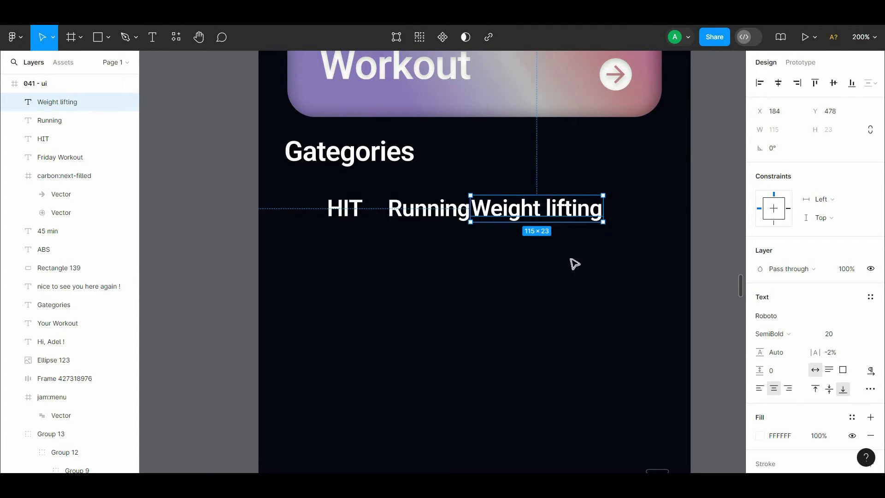
- Move the "Weight lifting" label clear of "Running" and set the font size of all three category labels to 16
drag(507, 204, 537, 210)
shift+click(429, 210)
shift+click(345, 210)
click(858, 363)
click(843, 337)
click(498, 281)
drag(349, 222, 351, 272)
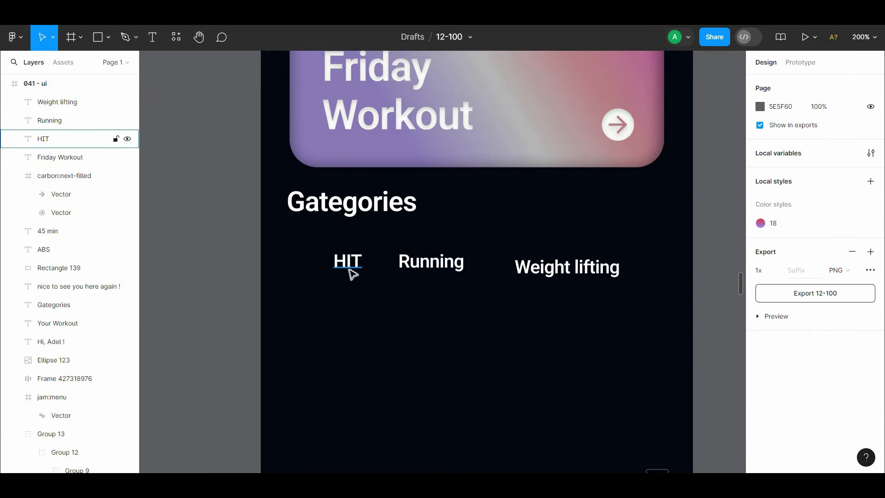
- Open the Iconify plugin and search it for "Running" icons
right_click(375, 297)
mouse_move(434, 372)
click(523, 235)
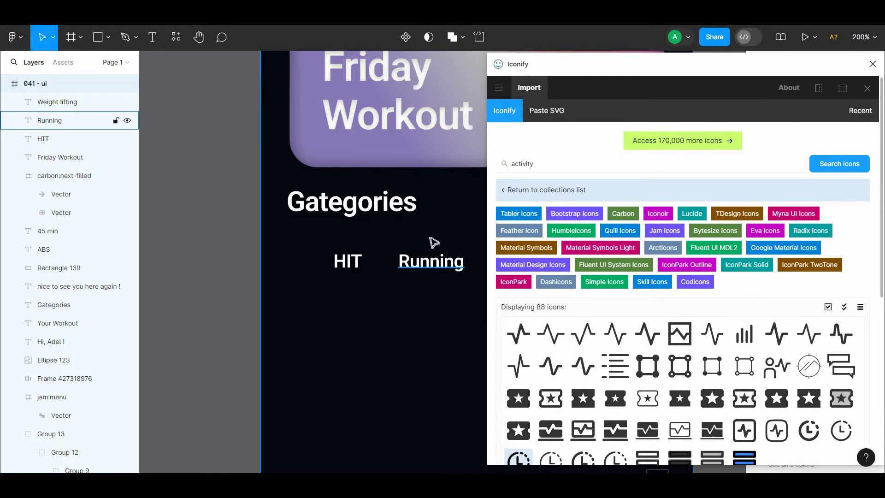
click(340, 249)
key(ctrl+a)
text(Running)
key(Return)
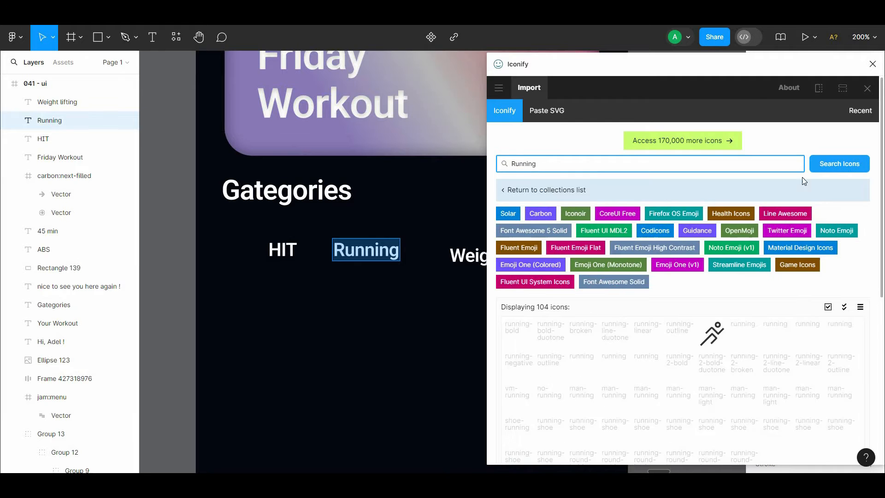
- Import the fa-solid:running icon in colour #f8f8f8 into the 041 - ui frame
drag(881, 171, 881, 244)
click(612, 237)
scroll(612, 249, down, 4)
click(607, 328)
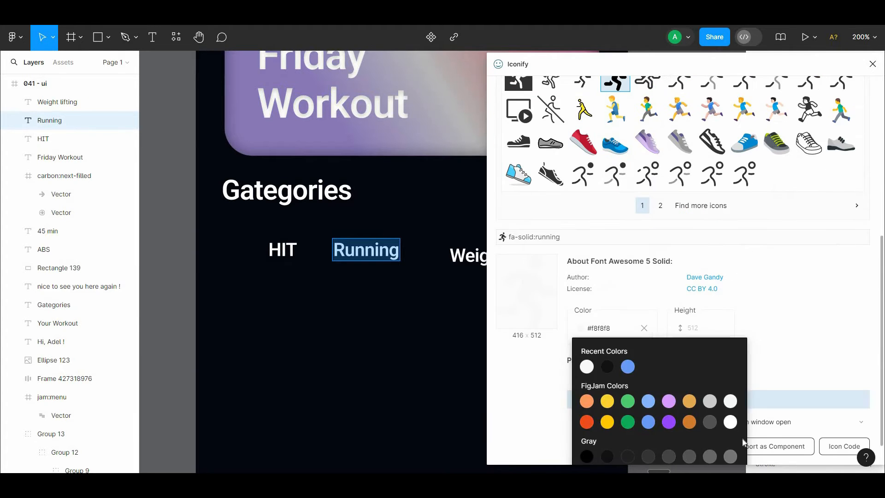
click(695, 446)
- Search for "HIT" icons and import the icon-park-outline:sly-face-whit-smile icon into the 041 - ui frame
scroll(677, 368, up, 6)
double_click(581, 168)
text(HI)
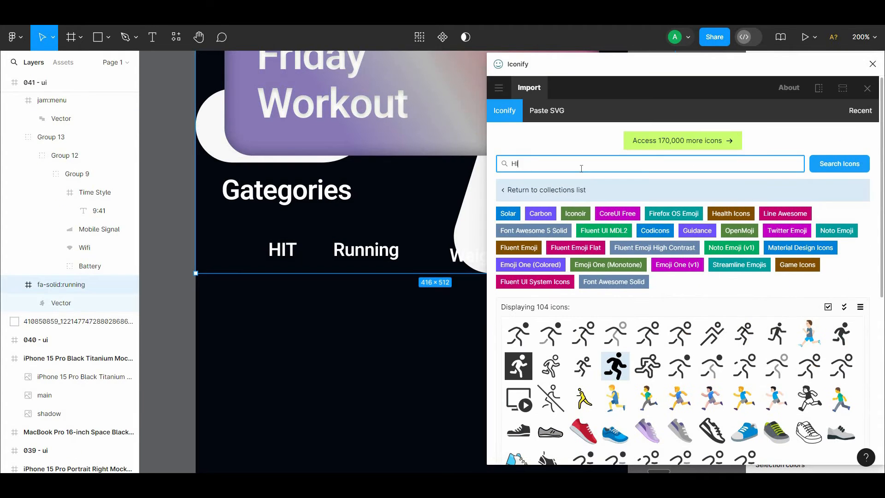
text(T)
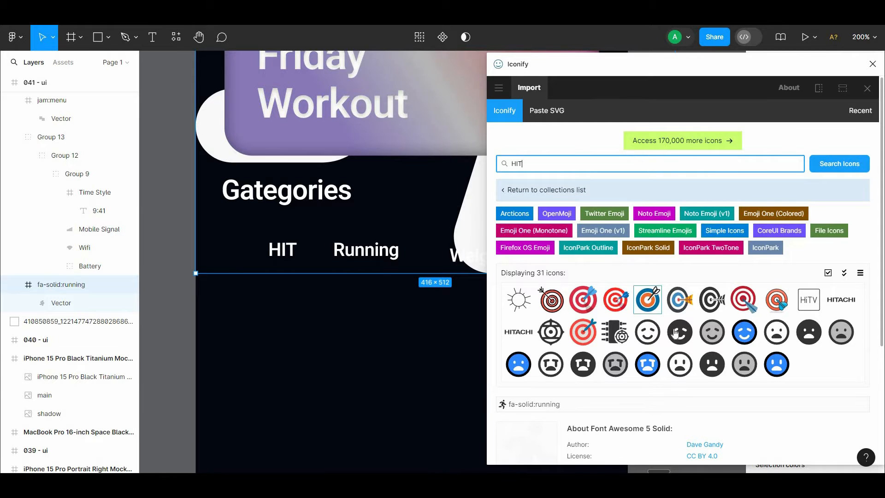
click(648, 332)
scroll(647, 332, down, 4)
click(717, 447)
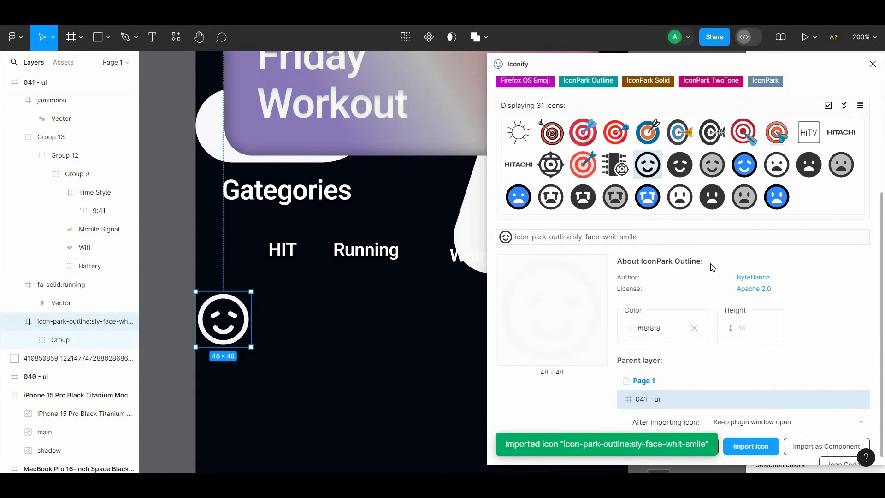
- Search for "Weight lifting" icons and import the game-icons:weight-lifting-down icon into the 041 - ui frame
scroll(712, 267, up, 5)
click(607, 163)
scroll(401, 253, right, 2)
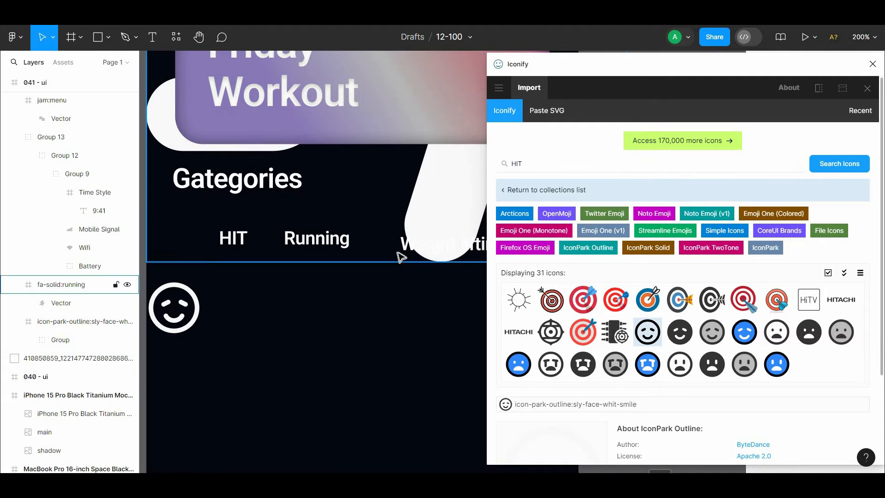
click(402, 249)
key(Return)
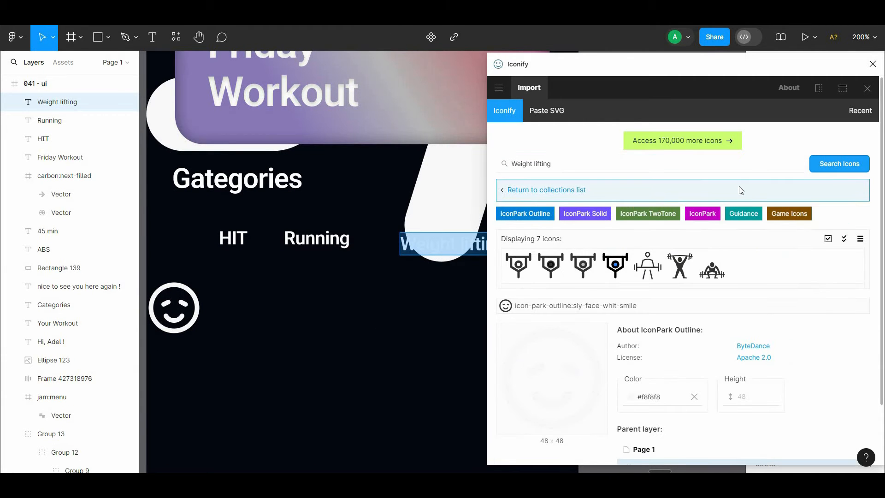
click(680, 262)
scroll(705, 217, down, 2)
click(711, 201)
click(695, 446)
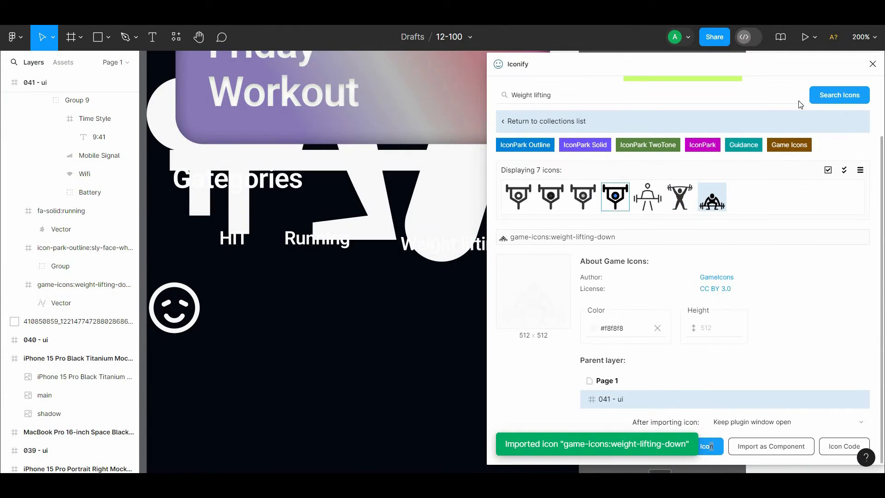
- Leave Iconify and move the oversized running and weight-lifting icons out of the phone frame onto the empty canvas
drag(669, 301, 670, 301)
drag(388, 268, 634, 355)
drag(511, 306, 401, 409)
drag(401, 137, 530, 111)
drag(282, 431, 362, 314)
drag(259, 323, 302, 335)
click(535, 139)
drag(534, 139, 465, 293)
- Set the height of the running and weight-lifting icons to 36, keeping their proportions
shift+click(546, 143)
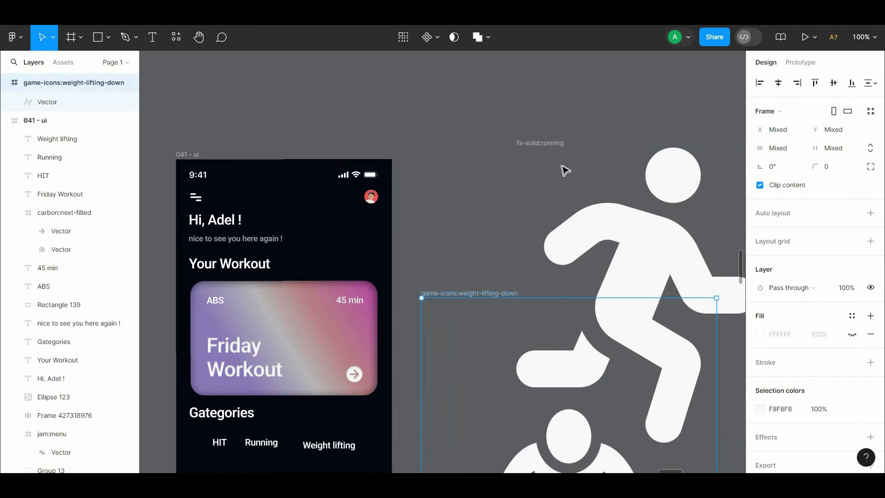
text(36)
click(668, 116)
drag(291, 401, 352, 281)
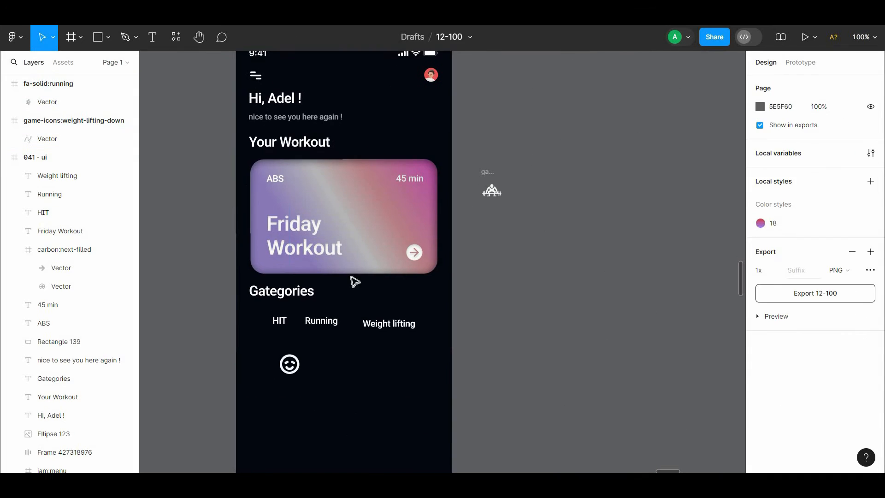
- Move the weight-lifting and running icons back into the 041 - ui frame, below the category labels beside the smiley icon
click(290, 364)
drag(490, 175, 380, 356)
drag(507, 152, 489, 228)
drag(568, 112, 330, 448)
drag(329, 449, 368, 322)
- Resize the running, weight-lifting and smiley icons together to a height of 24
shift+click(403, 317)
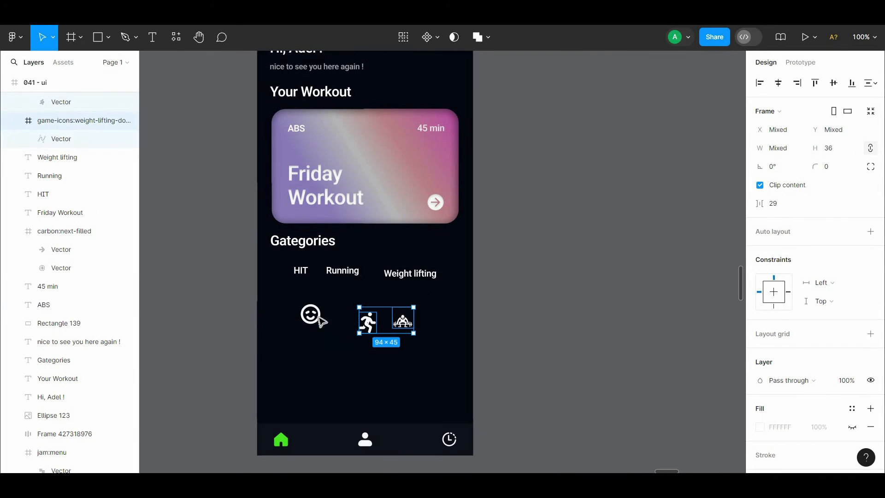
shift+click(315, 315)
click(609, 279)
scroll(427, 318, up, 2)
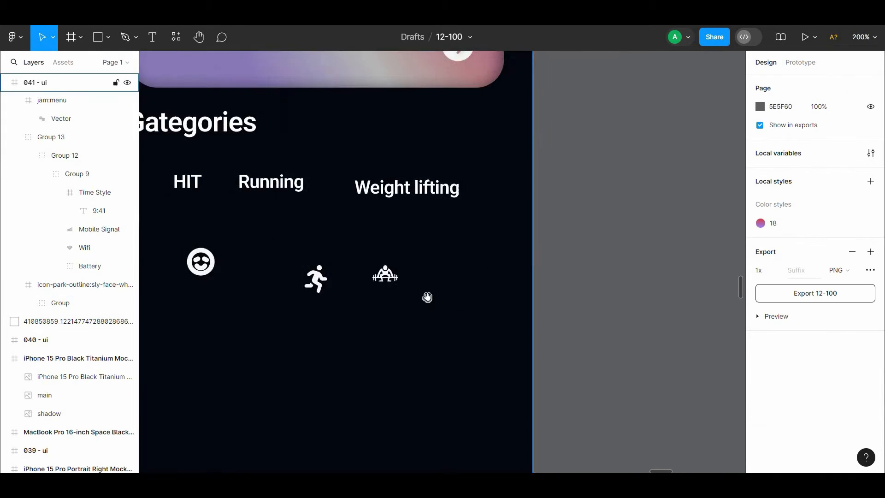
- Set the stroke weight of the smiley icon's outline to 2
drag(426, 299, 577, 321)
drag(366, 304, 362, 325)
double_click(352, 308)
click(833, 411)
key(BackSpace)
text(2)
click(433, 338)
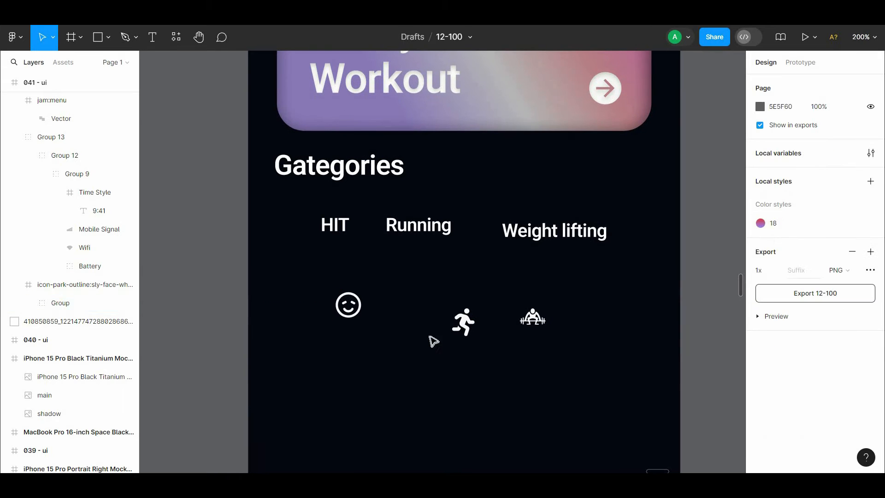
- Place the "HIT" label to the right of the smiley icon and shrink the icon to suit the text height
drag(532, 315, 511, 389)
click(513, 366)
mouse_move(315, 299)
mouse_down()
mouse_move(348, 332)
mouse_move(369, 380)
mouse_up()
click(328, 377)
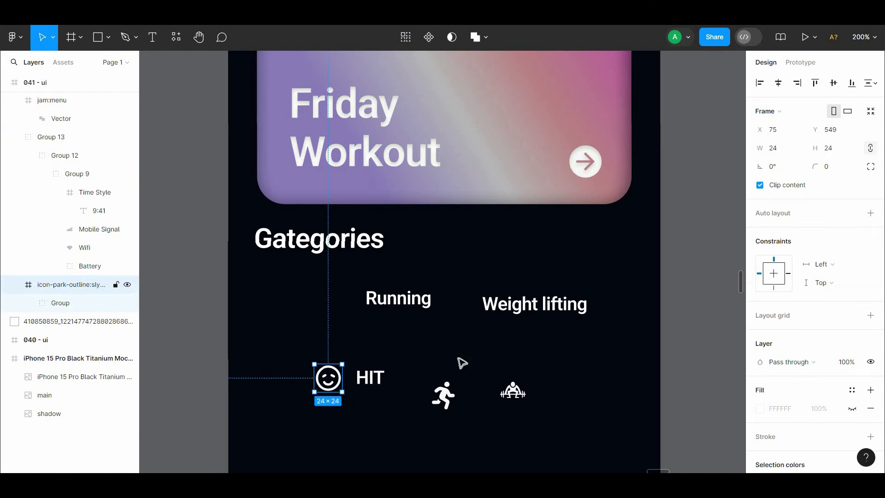
click(830, 149)
drag(370, 376, 368, 374)
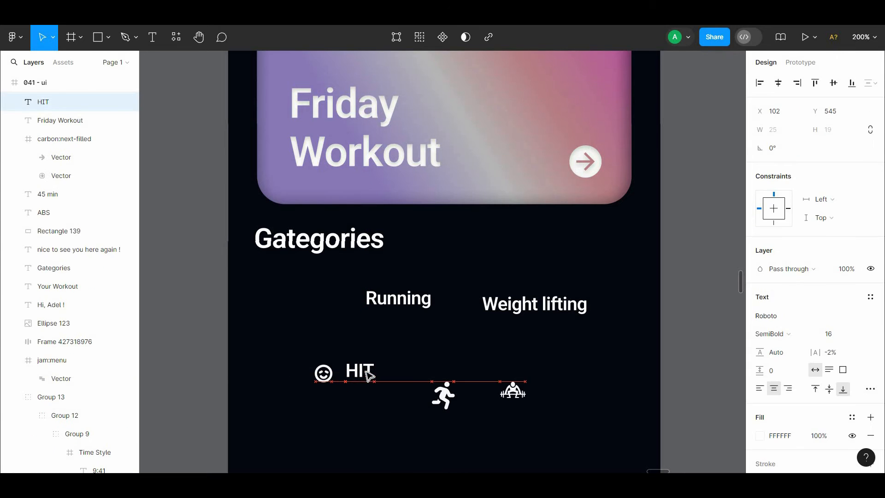
- Shrink the running and weight-lifting icons to match the smiley icon's height
click(441, 393)
shift+click(511, 392)
click(527, 283)
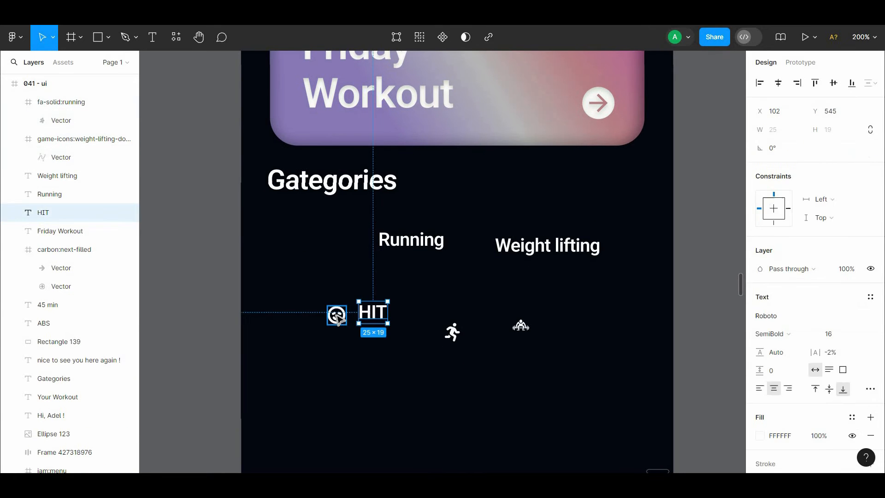
- Align the smiley icon vertically with the "HIT" label and bring the label closer to it
shift+click(337, 316)
drag(352, 322, 349, 321)
right_click(351, 317)
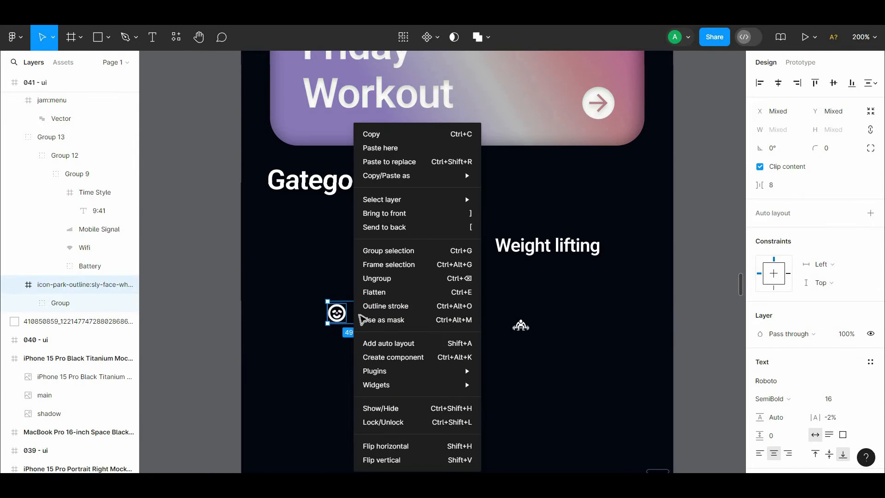
shift+click(338, 316)
click(336, 345)
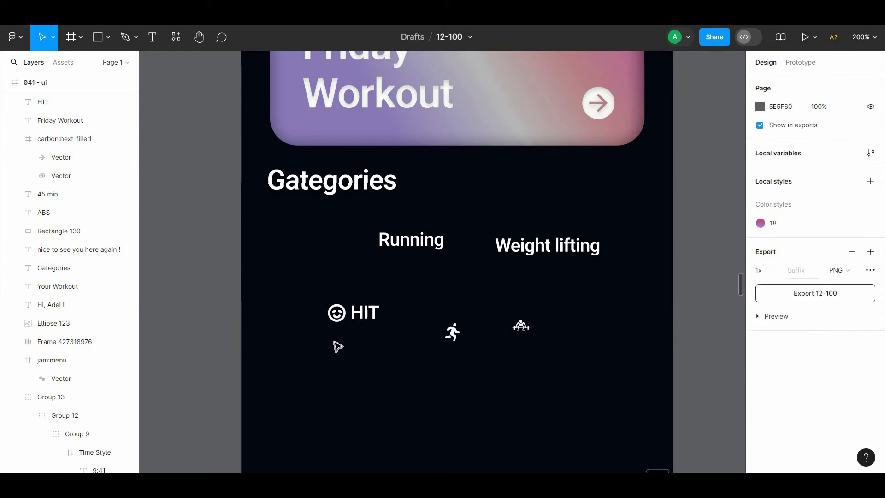
- Space the "HIT" label 6 from the smiley icon and group the two
drag(362, 318, 361, 317)
shift+click(337, 317)
right_click(337, 315)
click(369, 251)
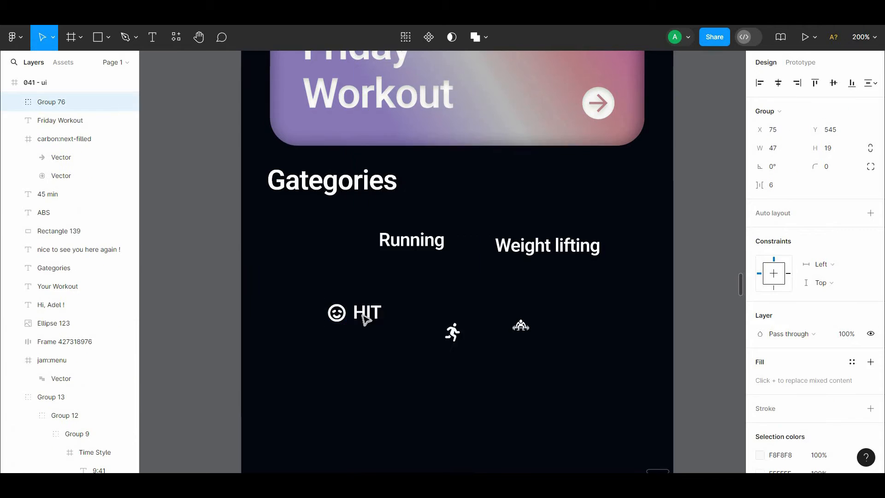
- Add auto layout to the "HIT" group, widen it to 61 and centre its content
right_click(336, 312)
click(382, 341)
click(826, 262)
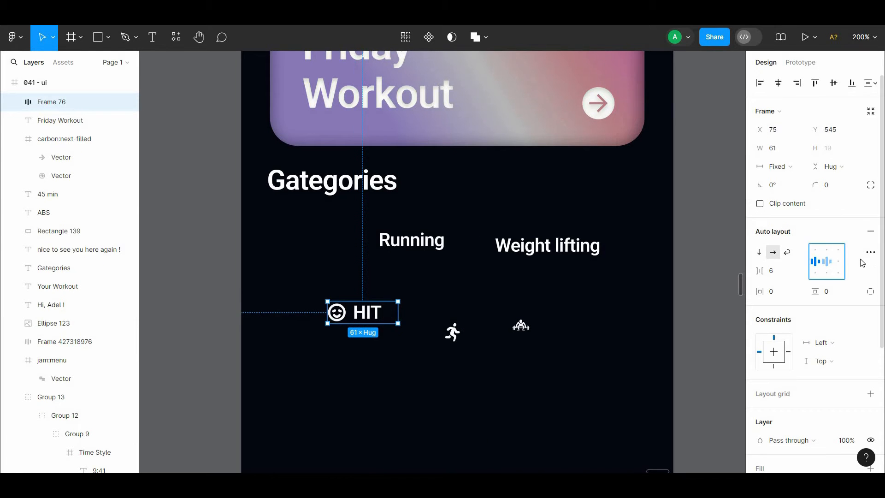
- Give the "HIT" auto layout frame a dark grey fill, 383838
drag(881, 263, 881, 356)
click(870, 335)
click(761, 354)
drag(650, 285, 571, 289)
scroll(819, 173, up, 3)
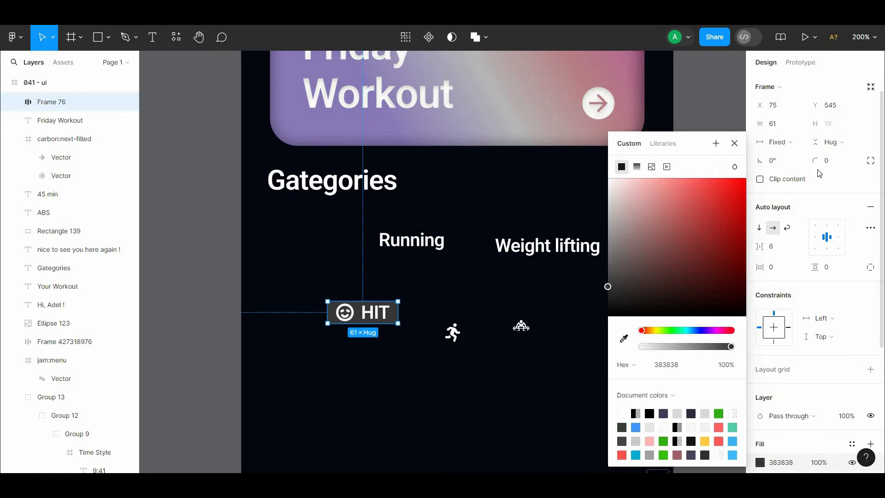
- Resize the "HIT" tag to 77 × 25 with corner radius 8 and place it under the "Gategories" heading at X 25, Y 466
click(397, 322)
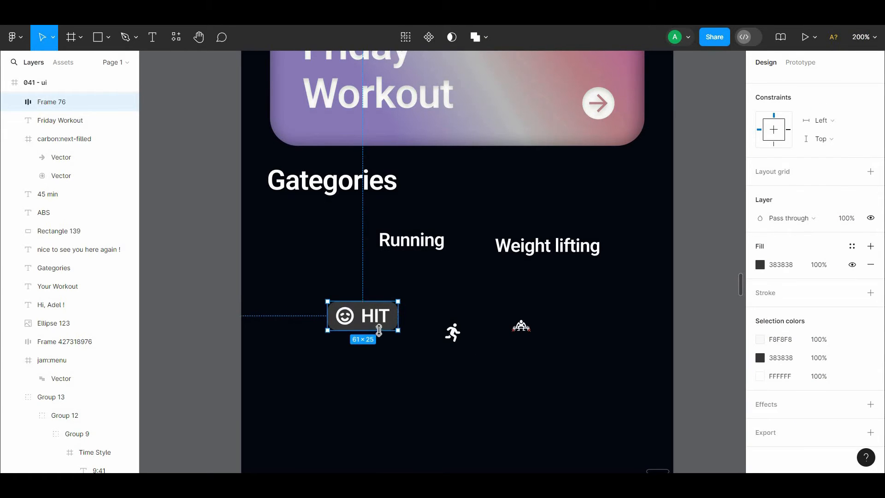
drag(379, 326, 321, 242)
drag(360, 276, 353, 328)
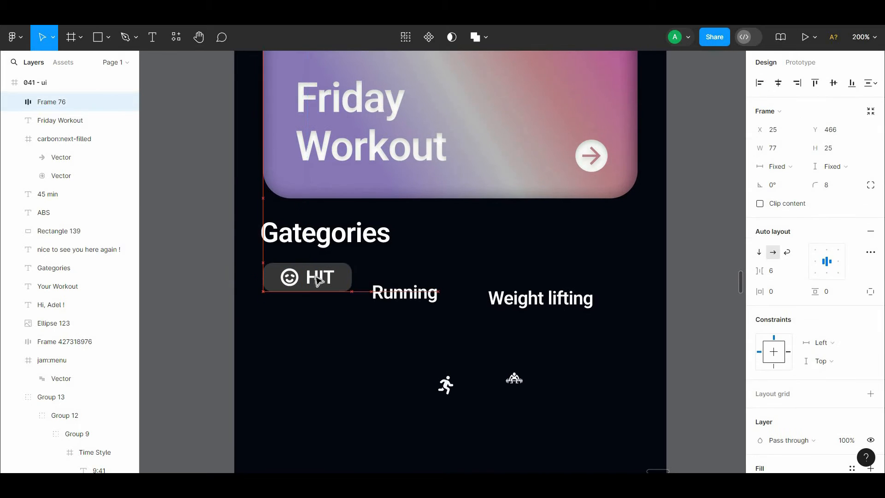
- Move the "Running" label below the row and place the running icon to its left, 6 apart and vertically aligned
click(412, 319)
drag(406, 293, 457, 340)
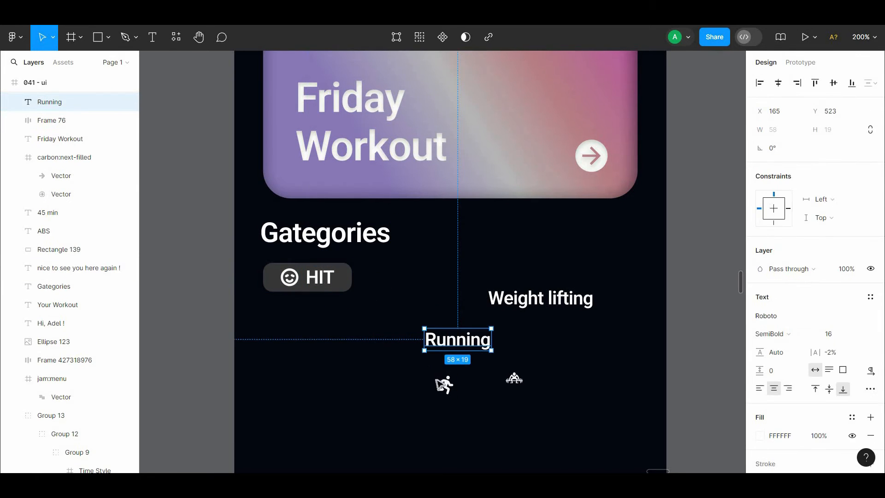
drag(445, 387, 406, 343)
shift+click(441, 346)
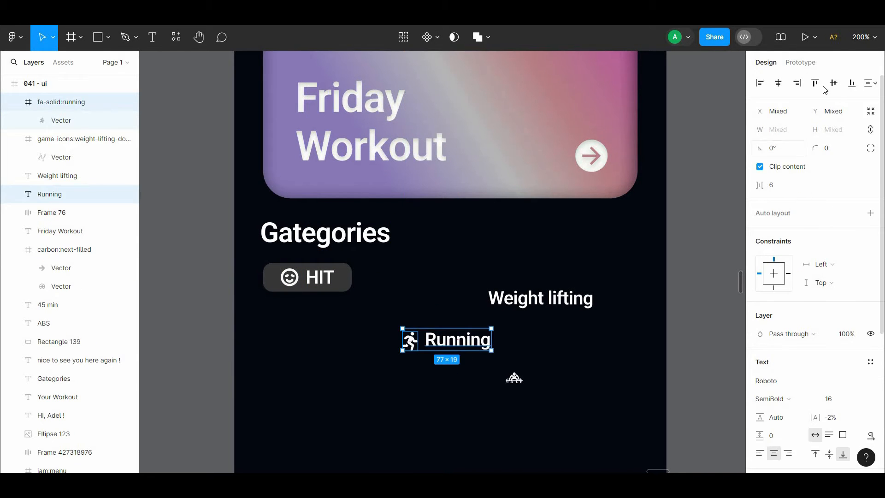
- Group the running icon with the "Running" label and add auto layout to the group
click(461, 343)
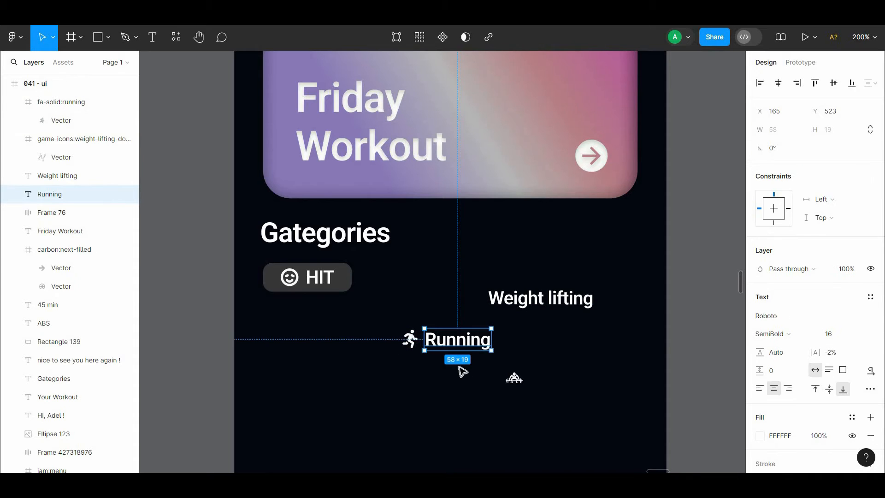
shift+click(410, 345)
key(ctrl+g)
key(shift+a)
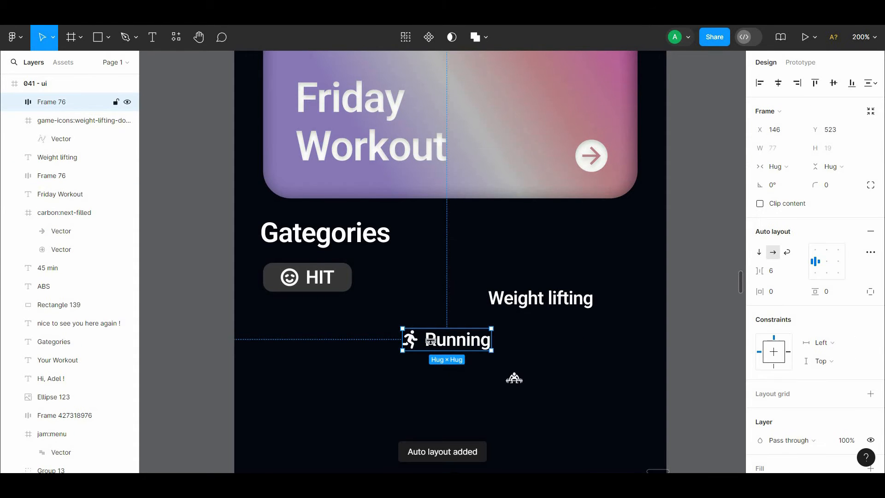
- Align the "Running" frame's content to the top centre and fill the frame with the "HIT" tag's grey, 383838
scroll(874, 348, down, 4)
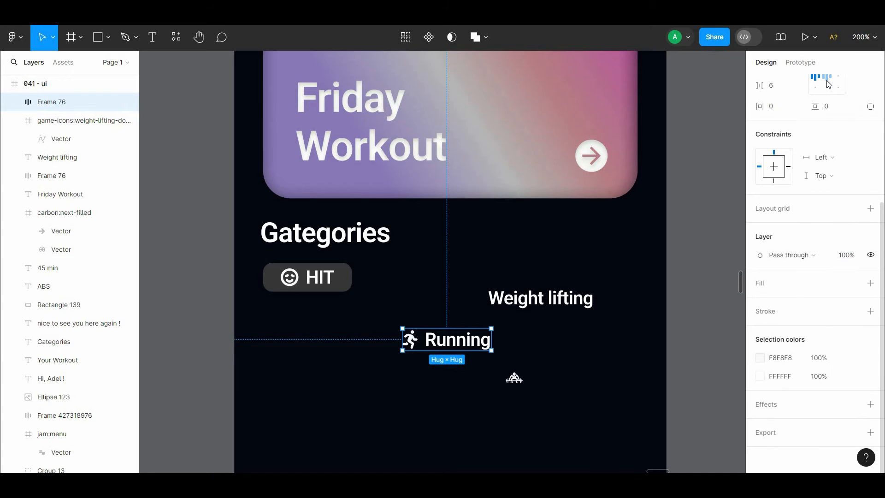
click(870, 285)
key(i)
click(345, 280)
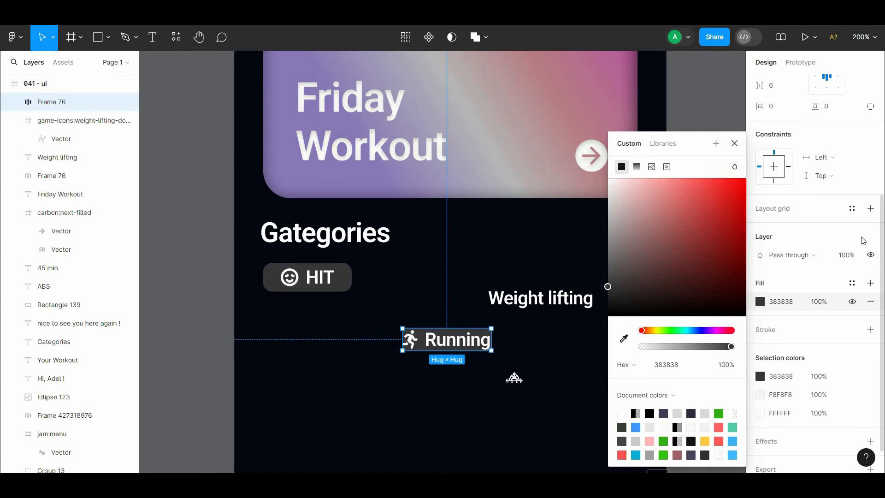
- Set the "Running" tag's corner radius to 8 and move it to the right of the "HIT" tag
scroll(862, 241, up, 4)
click(847, 170)
key(BackSpace)
text(8)
click(520, 244)
drag(457, 341, 375, 277)
- Try to narrow the "HIT" tag to a width of 50 with an item spacing of 10
click(341, 278)
click(320, 282)
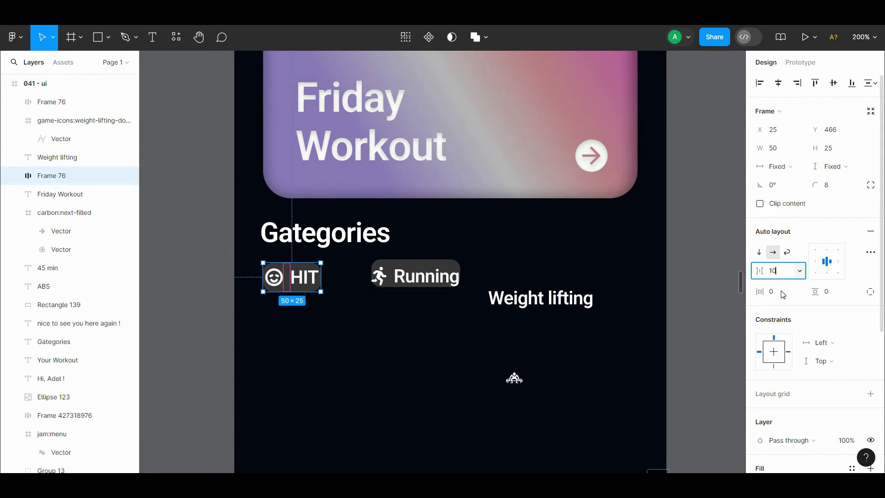
text(10)
click(585, 350)
click(318, 286)
click(360, 312)
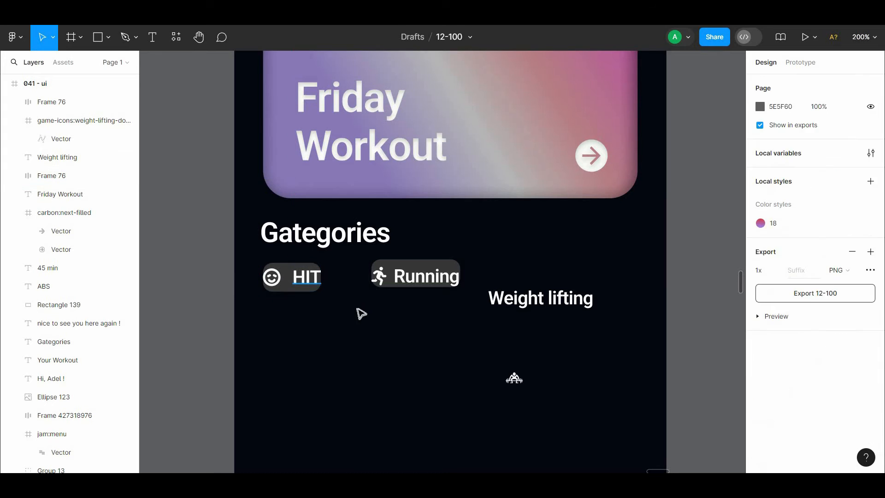
- Undo the recent width and item spacing changes to the "HIT" tag
key(ctrl+z)
key(ctrl+z)
key(ctrl+z)
key(ctrl+z)
key(ctrl+z)
key(ctrl+z)
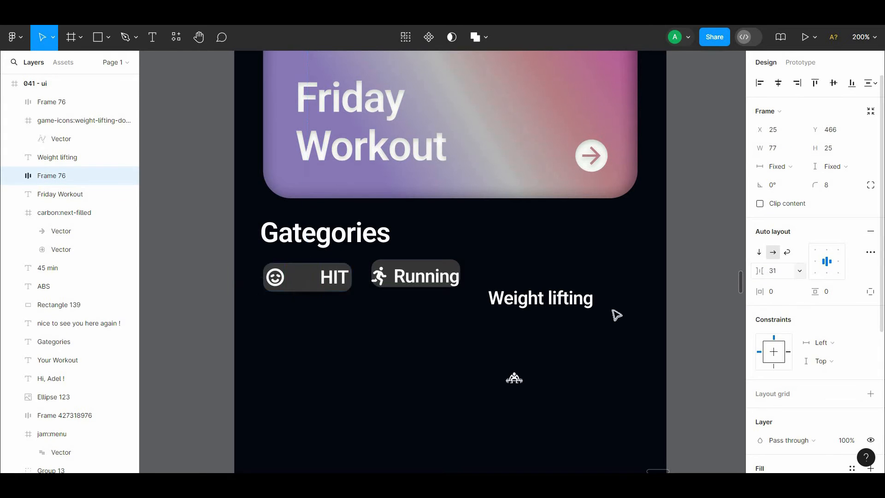
key(ctrl+z)
key(ctrl+z)
- Widen the "Running" tag to leave side padding around its content and position it just right of the "HIT" tag
click(617, 315)
drag(445, 283, 435, 311)
click(438, 316)
double_click(436, 282)
click(433, 295)
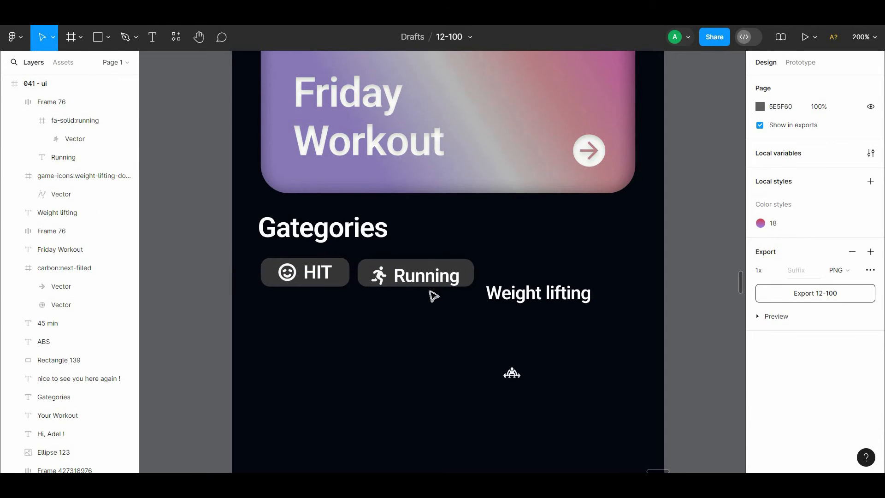
- Undo the recent widening, rounding and placement changes to the "Running" tag
key(ctrl+z)
key(ctrl+z)
key(ctrl+z)
key(ctrl+z)
click(440, 312)
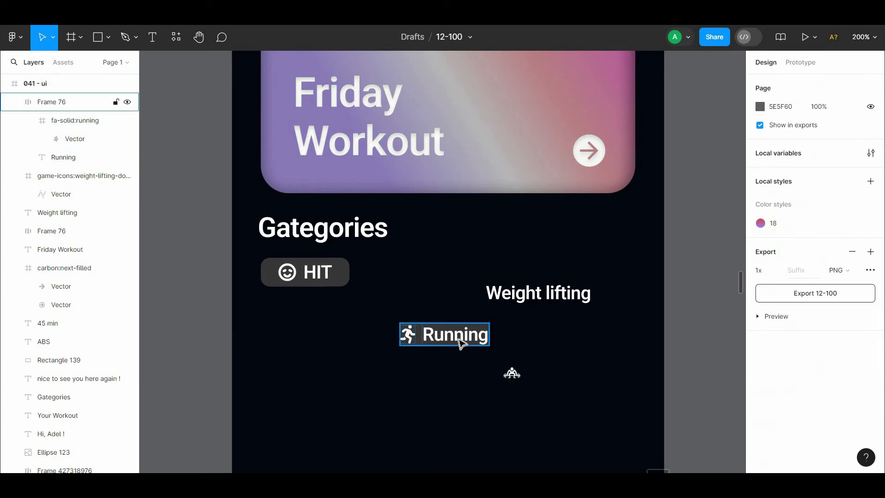
- Widen the "Running" tag with side padding to the right of "HIT", and bring the weight lifting icon beside its label
click(459, 341)
drag(440, 334, 536, 343)
click(437, 316)
scroll(437, 316, right, 1)
drag(454, 372, 462, 342)
- Try to enlarge the weight lifting icon's vector to a height of 16
double_click(463, 343)
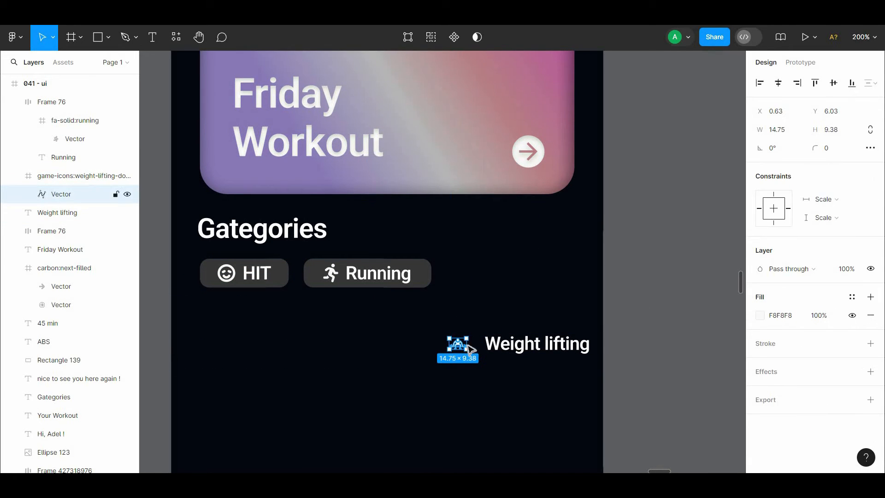
text(16)
click(512, 367)
key(ctrl+z)
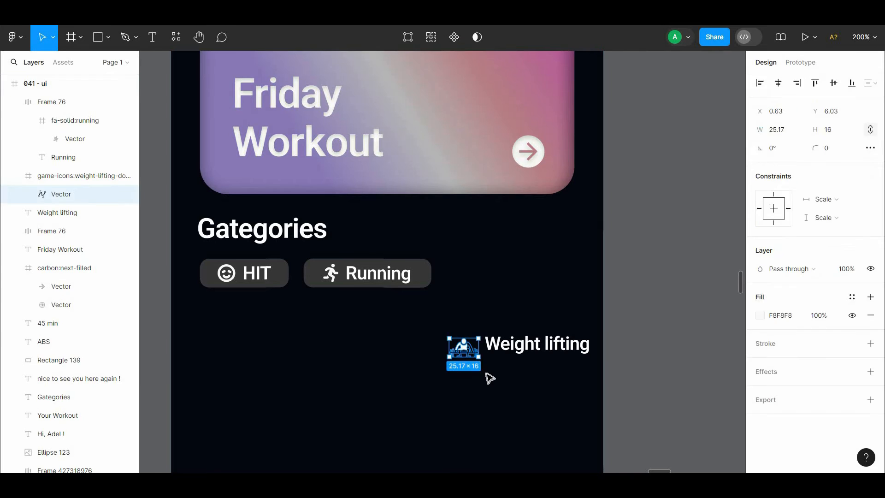
click(487, 373)
key(ctrl+z)
key(ctrl+z)
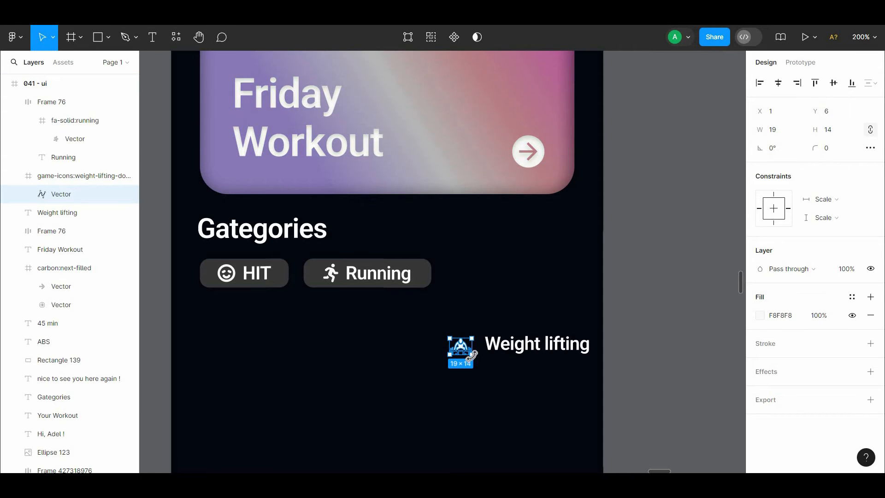
key(ctrl+z)
- Scale the weight lifting icon frame proportionally to 20 × 20
key(k)
click(479, 368)
drag(467, 352, 469, 362)
key(ctrl+z)
key(ctrl+z)
click(461, 343)
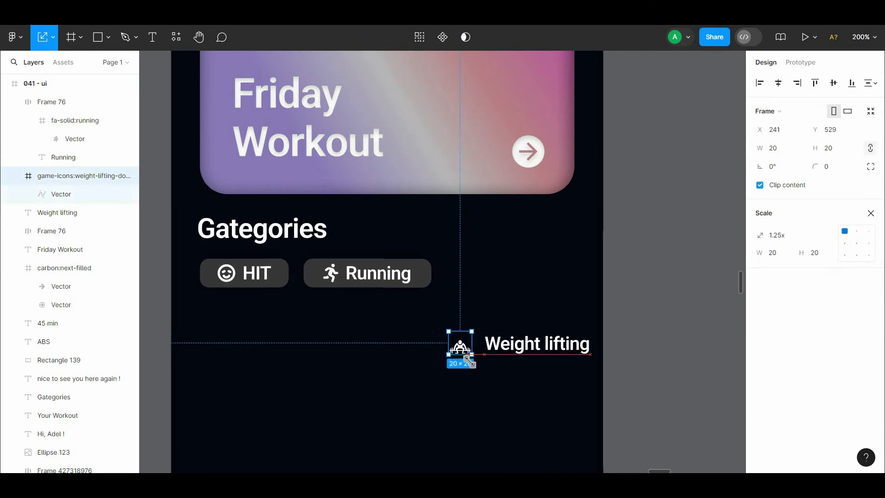
- Place the "Weight lifting" label right of its icon with a gap of 6
shift+click(535, 344)
click(731, 175)
click(548, 353)
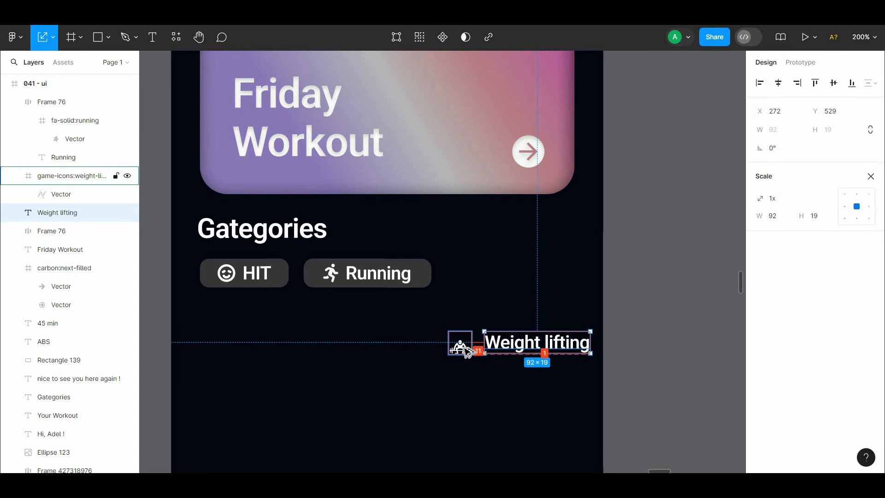
shift+click(464, 349)
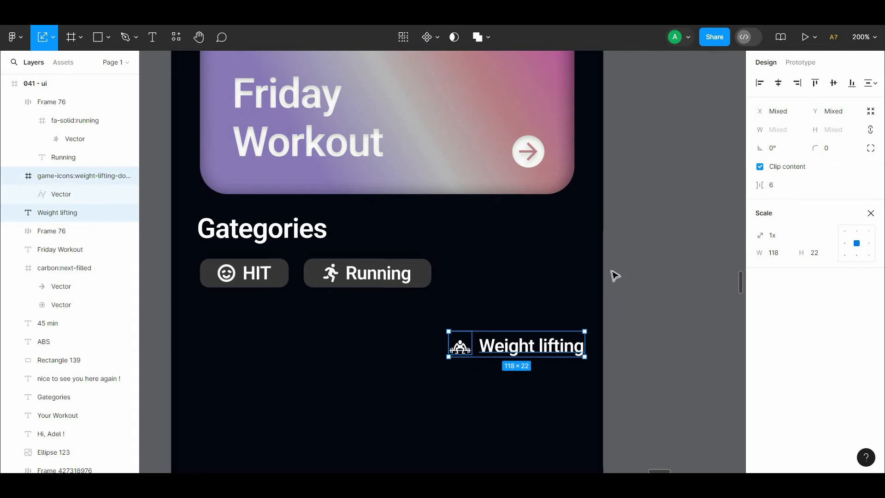
click(869, 213)
- Group the weight lifting icon with its label and add auto layout to the group
right_click(489, 346)
click(516, 251)
right_click(548, 343)
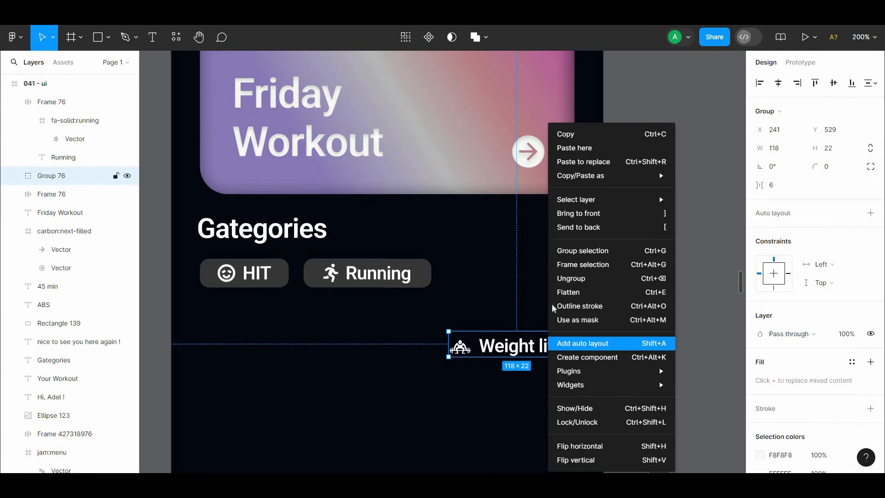
click(581, 343)
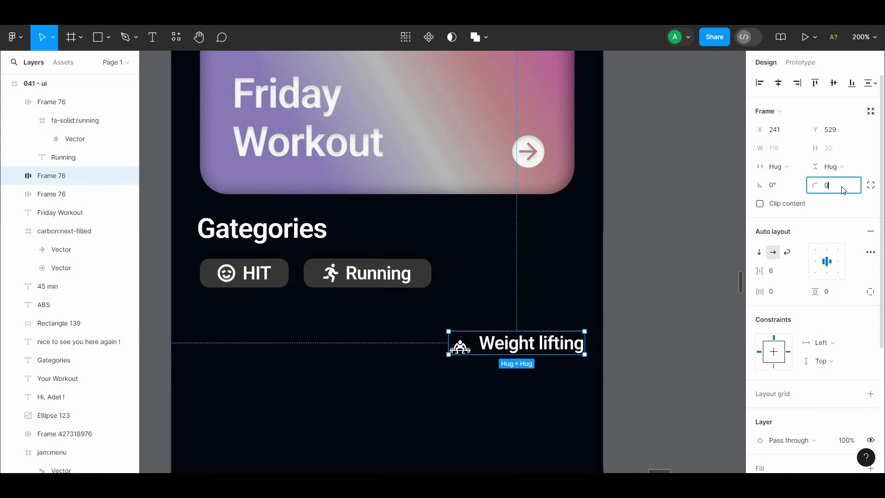
- Round the "Weight lifting" tag's corners to 8 and fill it with the color sampled from the "Running" tag
drag(881, 198, 880, 295)
click(870, 326)
click(760, 344)
click(626, 338)
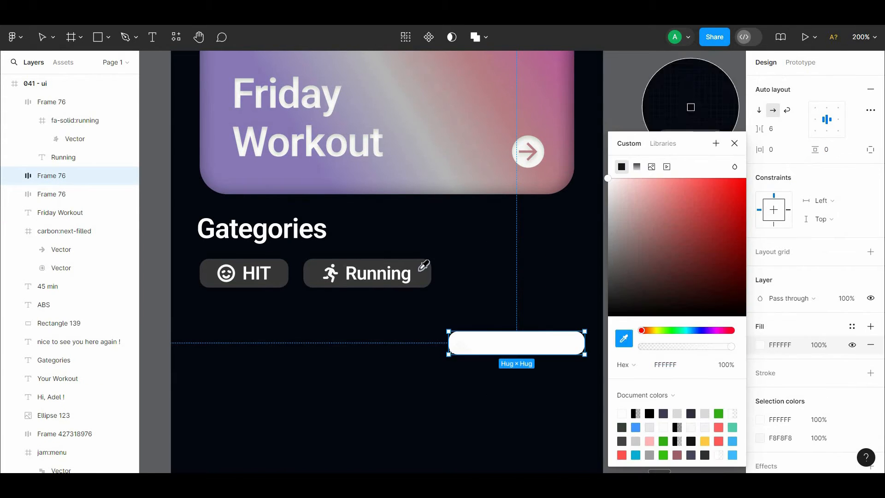
click(419, 268)
click(500, 302)
- Make the "Weight lifting" tag taller and move it into the category row right of the "Running" tag
double_click(527, 349)
click(460, 341)
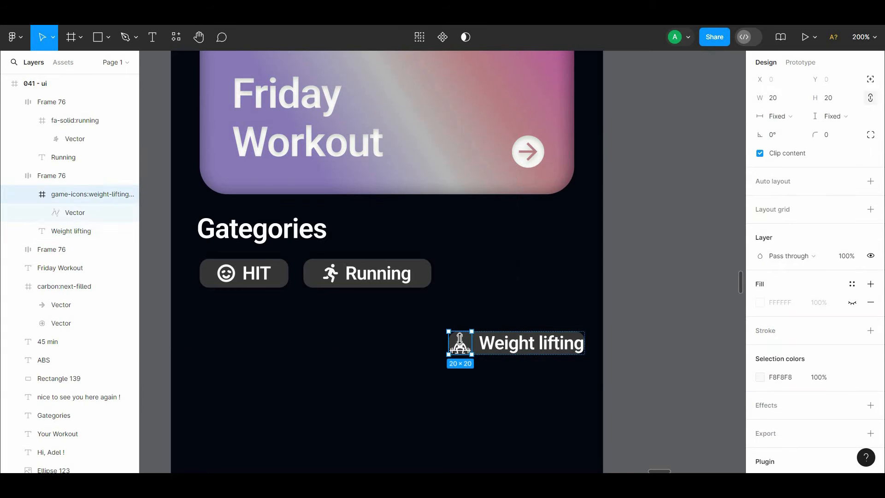
click(491, 364)
click(494, 350)
drag(495, 354, 497, 365)
drag(498, 352, 478, 288)
- Cut the weight lifting vector out of its icon frame, paste it, and wrap it in an auto layout frame
double_click(458, 282)
key(ctrl+x)
key(ctrl+v)
click(441, 355)
double_click(440, 361)
right_click(492, 360)
click(508, 343)
- Scale the weight lifting icon inside its tag and resize the tag to 147 × 27
key(k)
click(486, 306)
click(454, 279)
key(v)
click(604, 277)
click(590, 276)
drag(593, 277, 616, 277)
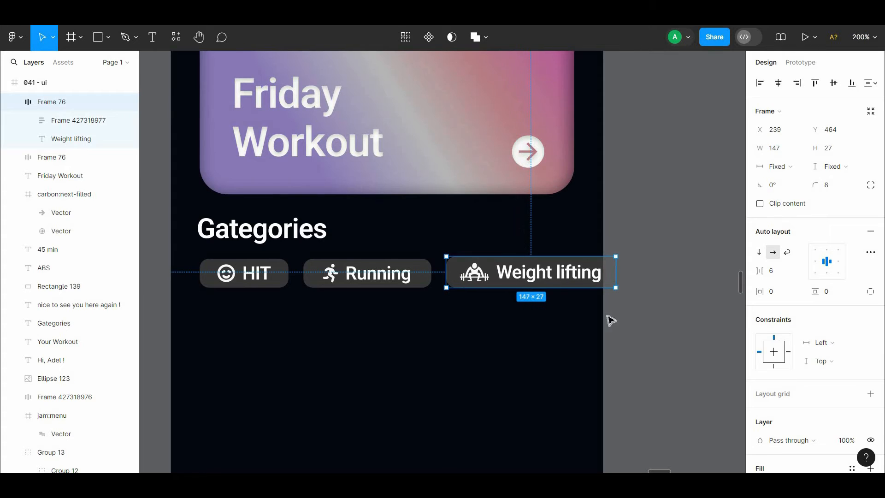
click(607, 320)
- Change the fill of the three category tags to the darker color 1D1E24
drag(555, 354, 531, 395)
key(ctrl+minus)
drag(538, 311, 335, 288)
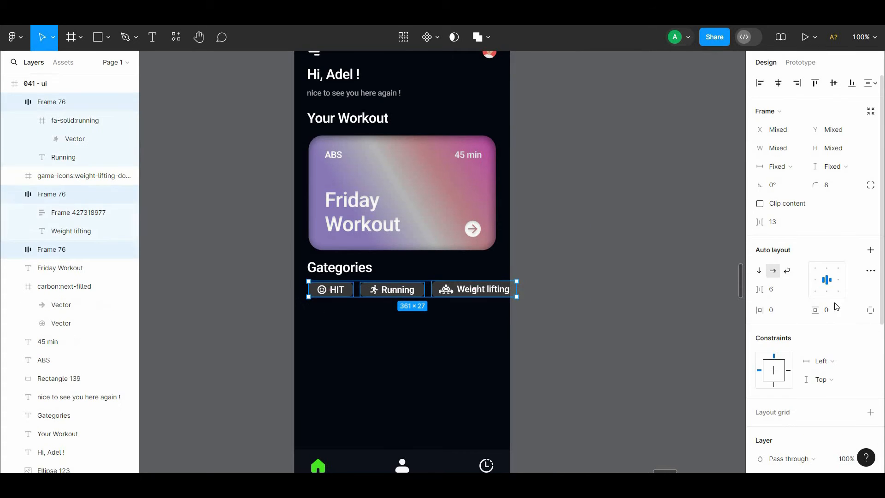
drag(881, 307, 881, 387)
click(760, 378)
drag(638, 283, 604, 294)
drag(641, 331, 699, 330)
drag(635, 295, 636, 297)
click(564, 311)
- Draw a rectangle 374 × 812 from the frame's upper corner to cover the whole screen
scroll(564, 312, up, 3)
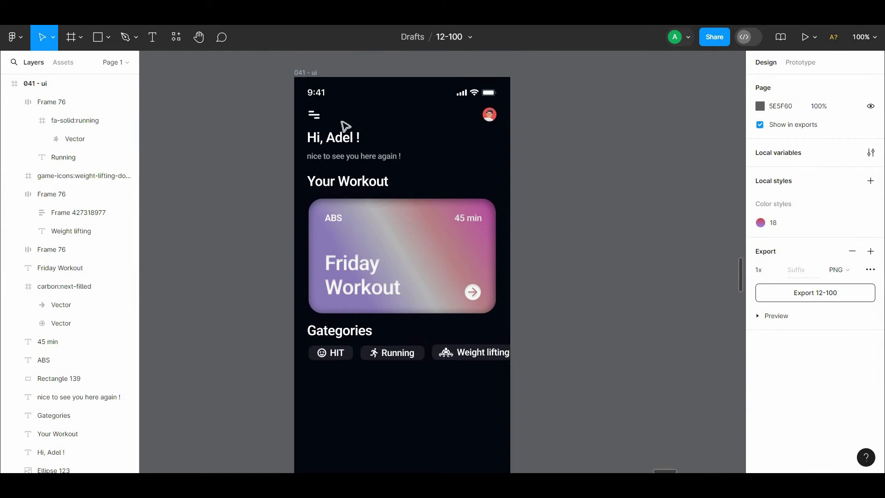
drag(296, 78, 467, 379)
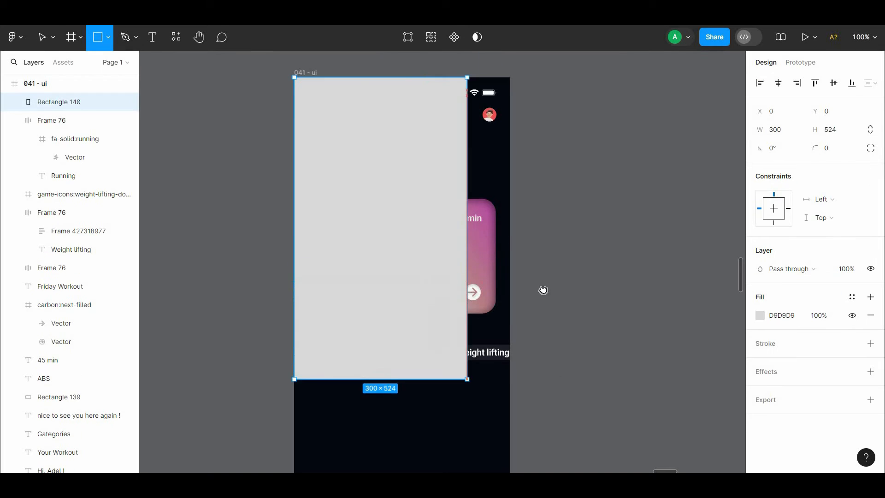
drag(543, 290, 501, 116)
mouse_move(426, 206)
mouse_down()
mouse_move(482, 332)
mouse_move(467, 369)
mouse_up()
- Send the rectangle to the back and give it a linear gradient fill at 7% opacity
right_click(442, 276)
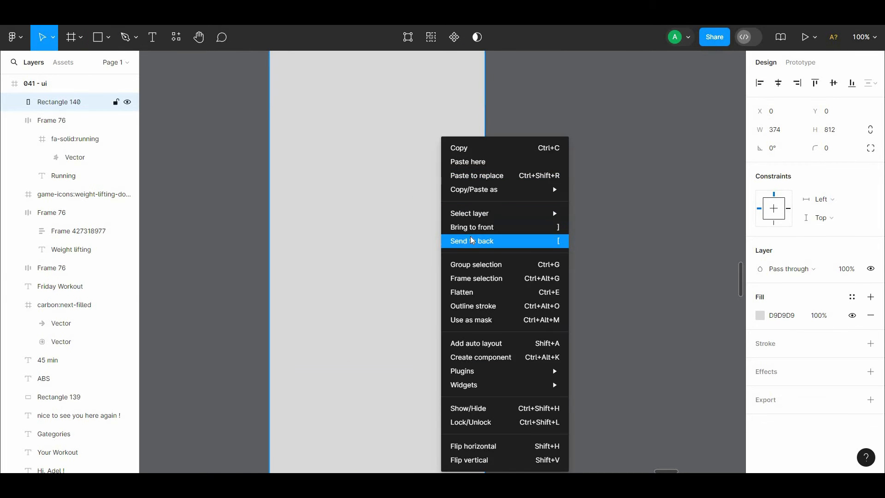
click(474, 237)
click(760, 318)
drag(656, 347, 647, 347)
click(636, 102)
- Reposition the rectangle's gradient to run almost horizontally from the right screen edge to the left edge beside the "Gategories" title
drag(403, 123, 476, 237)
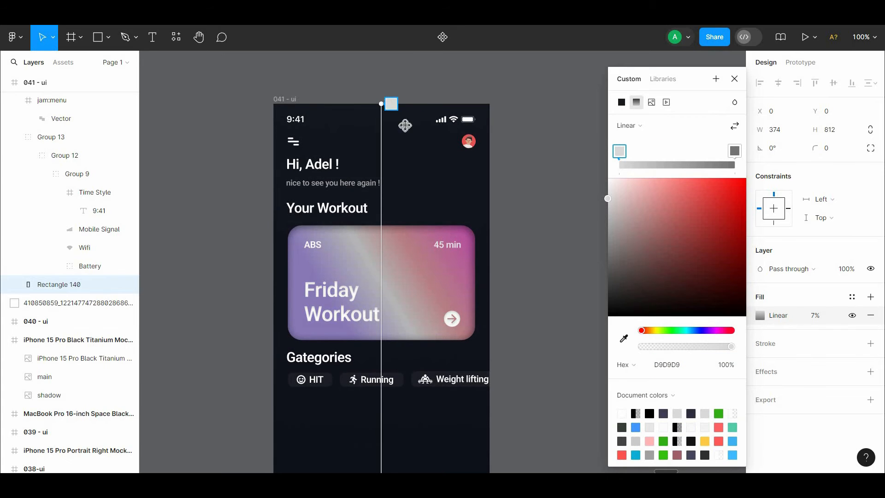
drag(405, 125, 481, 346)
drag(533, 329, 541, 145)
drag(496, 250, 480, 324)
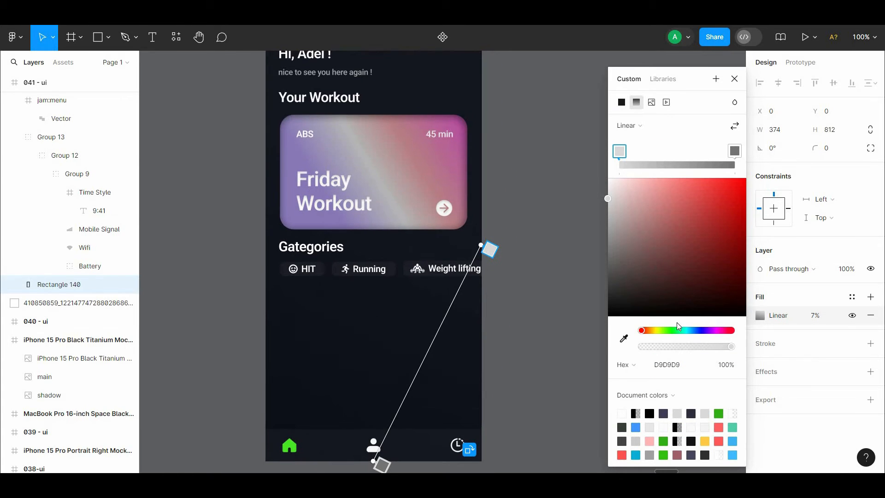
drag(645, 348, 586, 351)
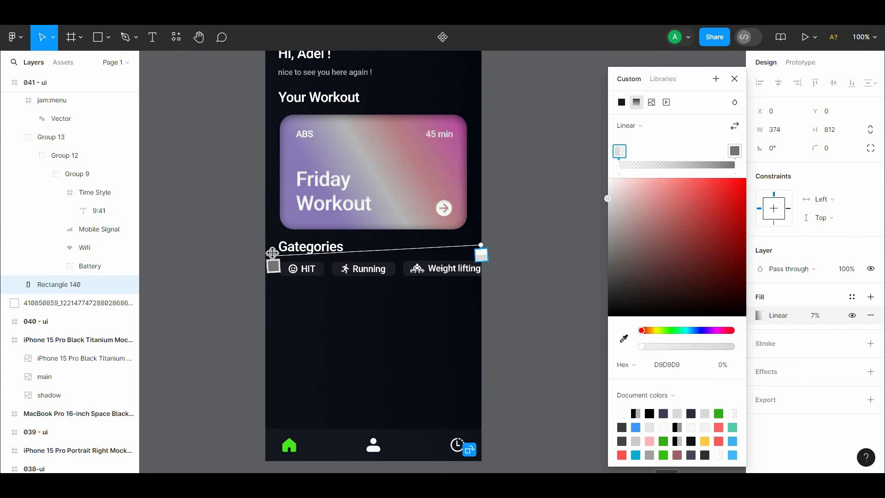
drag(272, 253, 265, 250)
- Set the gradient's first stop to blue 074CFF at 100% and fade the gray stop toward transparent
drag(669, 216, 742, 175)
drag(707, 347, 737, 347)
drag(586, 290, 571, 334)
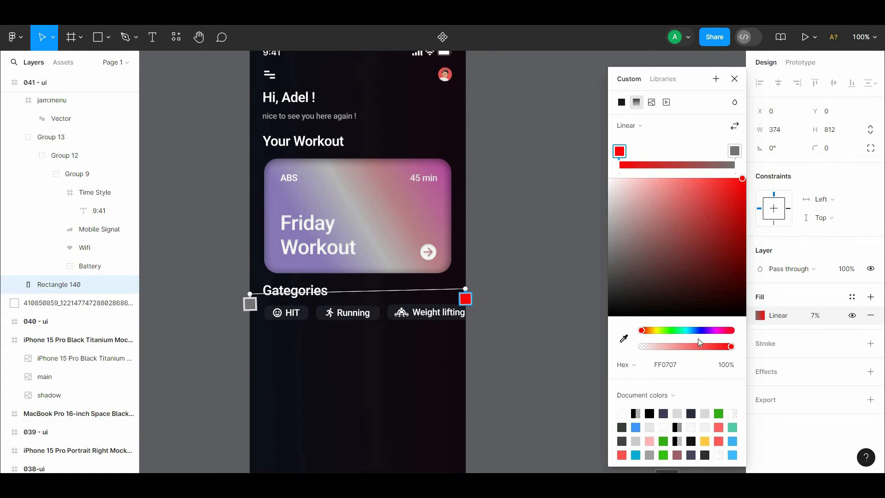
click(696, 330)
drag(465, 289, 463, 300)
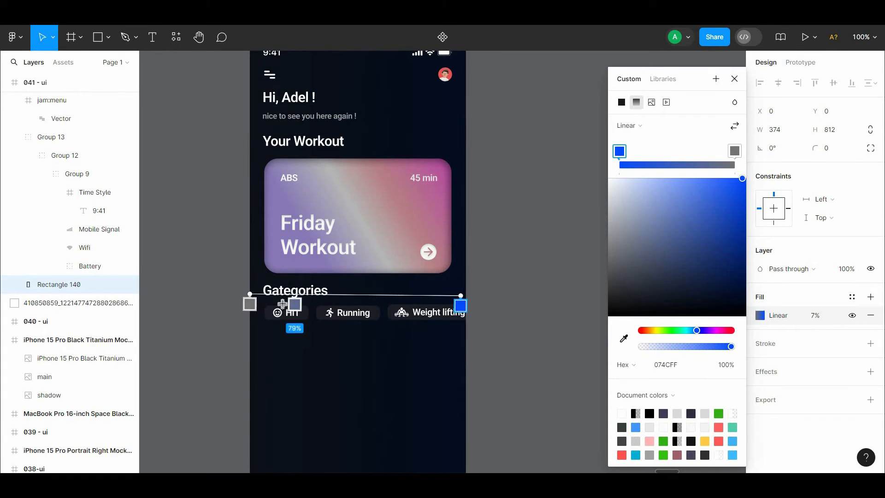
click(527, 273)
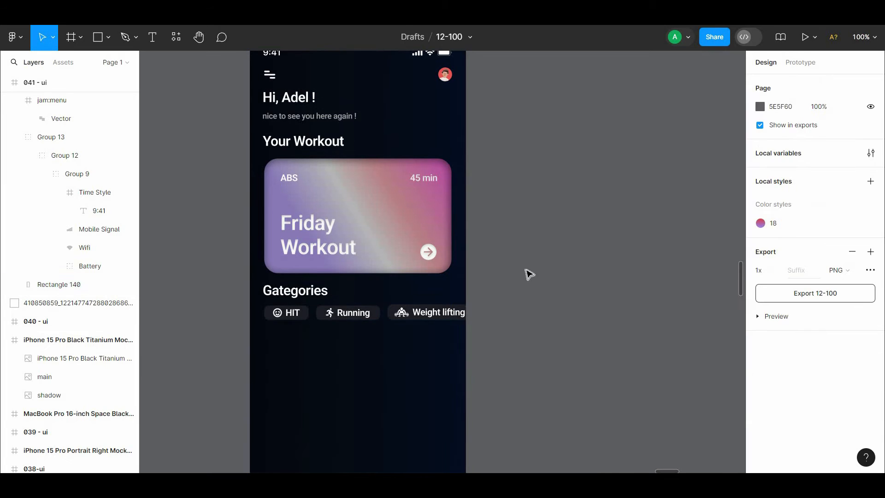
- Send the "HIT", "Running" and "Weight lifting" tags to the back, behind the gradient rectangle
click(456, 361)
click(431, 319)
shift+click(352, 314)
shift+click(301, 311)
right_click(297, 311)
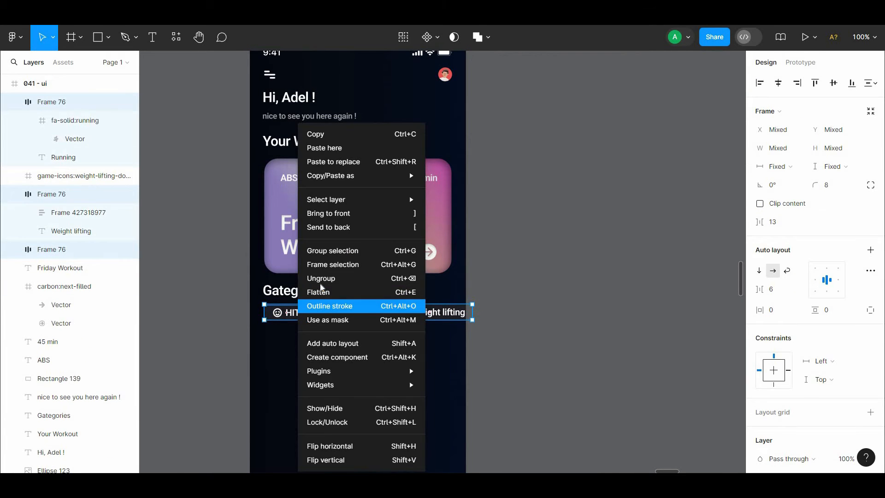
click(326, 229)
click(529, 230)
- Review the gradient fill settings of the background rectangle
drag(442, 359, 439, 299)
click(443, 302)
click(760, 315)
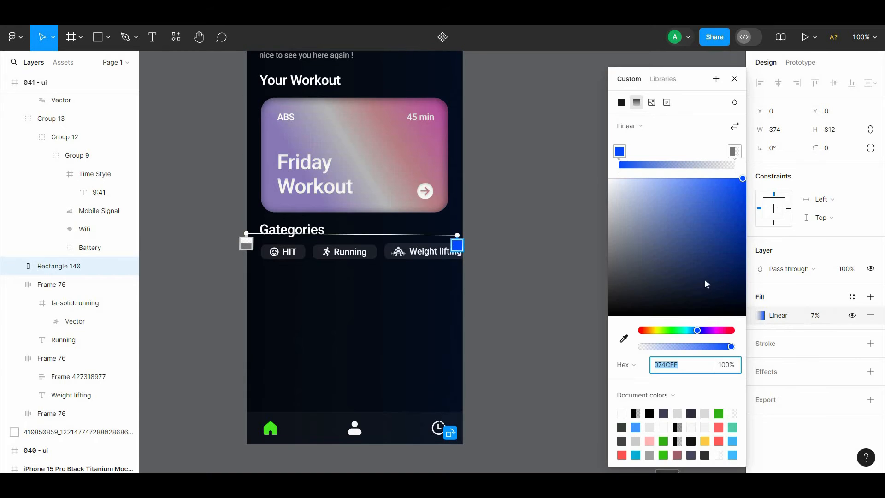
click(739, 290)
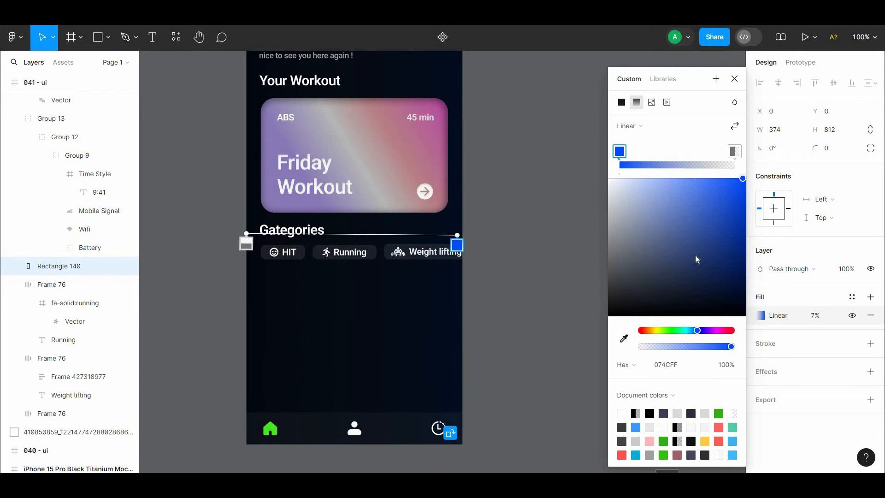
click(507, 418)
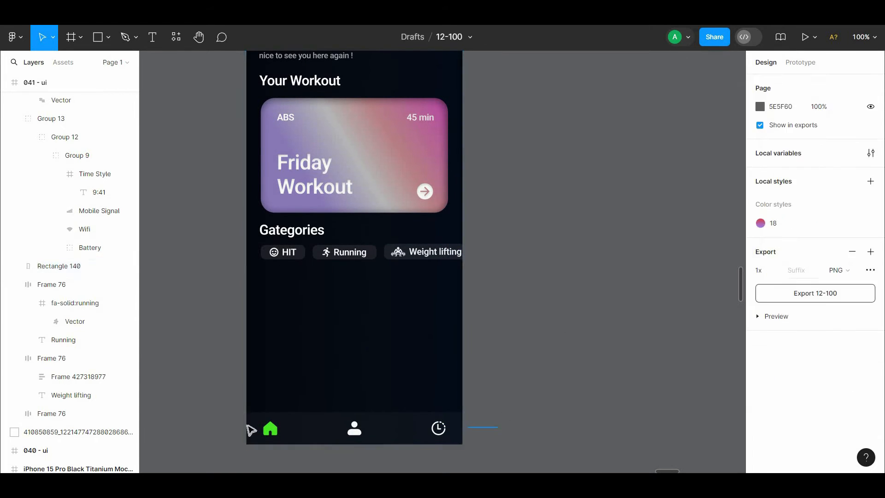
- Lock the background gradient rectangle
click(436, 362)
right_click(436, 361)
click(445, 421)
- Bring the bottom navigation bar to the front
click(433, 428)
right_click(424, 429)
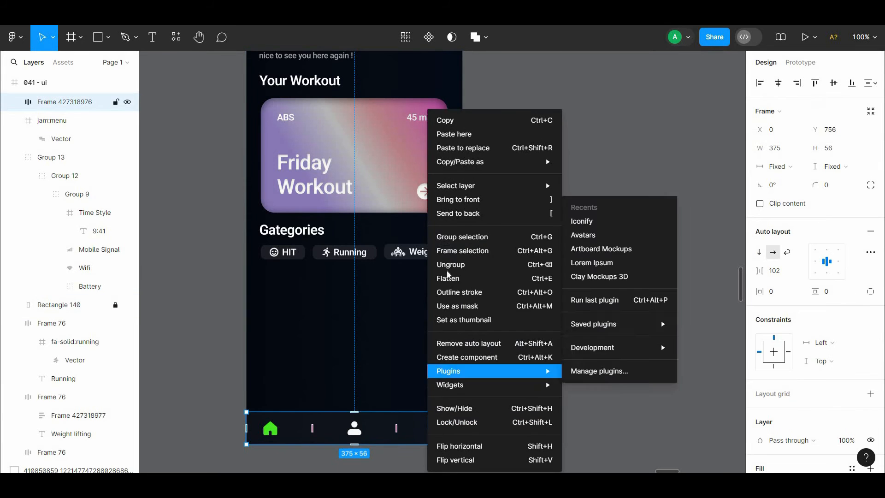
click(452, 198)
click(531, 205)
drag(536, 214, 536, 249)
scroll(543, 256, down, 2)
scroll(445, 279, up, 2)
- Change the "Weight lifting" tag's fill to a linear gradient ending in black 000000 at 100%
click(440, 279)
scroll(878, 371, down, 3)
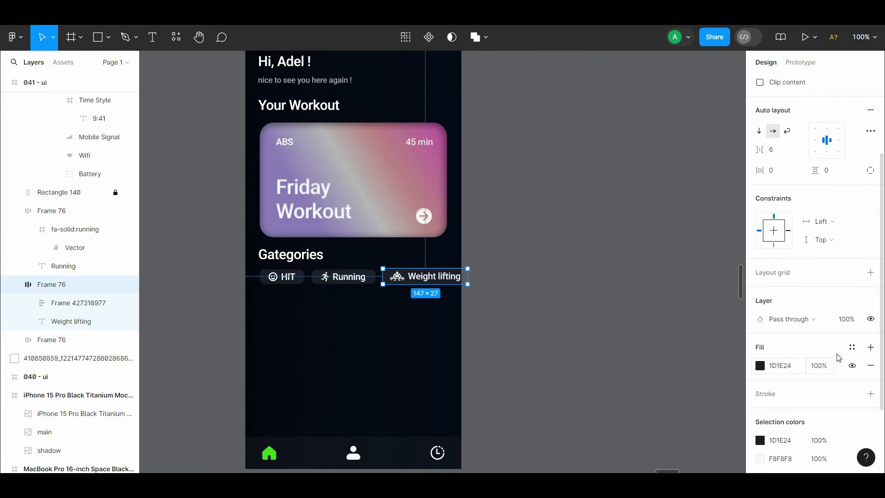
click(759, 366)
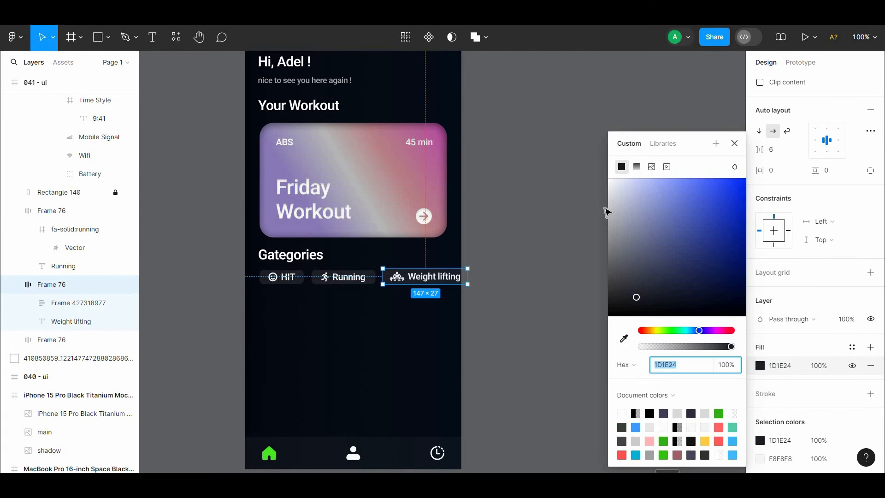
click(636, 167)
drag(573, 351, 636, 297)
click(735, 151)
drag(707, 277, 758, 364)
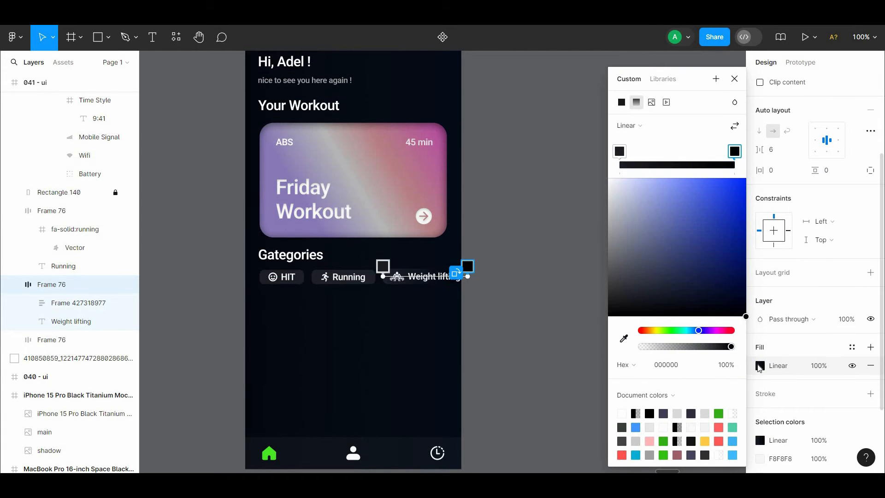
- Set the tag gradient's end stop to 010207 and stretch its end point past the tag's right edge
click(500, 294)
drag(499, 266, 535, 279)
click(482, 290)
scroll(761, 272, down, 5)
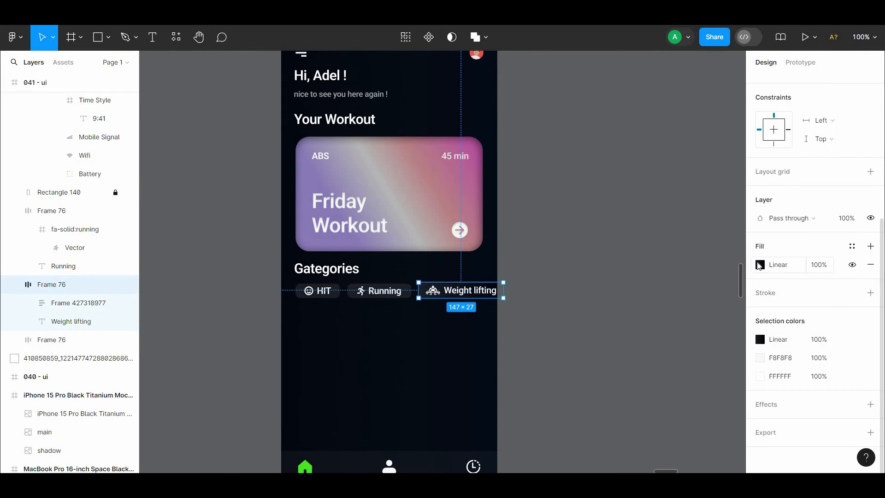
click(760, 265)
click(735, 152)
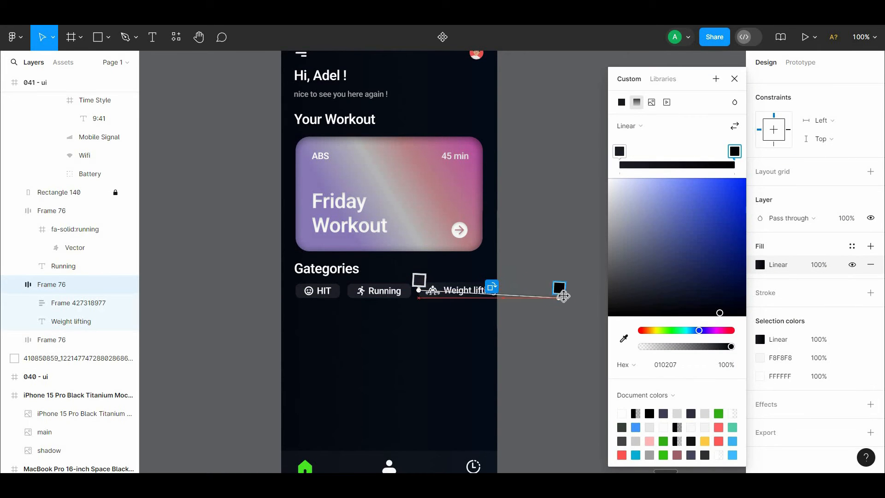
click(558, 316)
- Copy the "Gategories" title below the tags, change its text to "For you", and place it at X 25, Y 522
drag(558, 316, 555, 278)
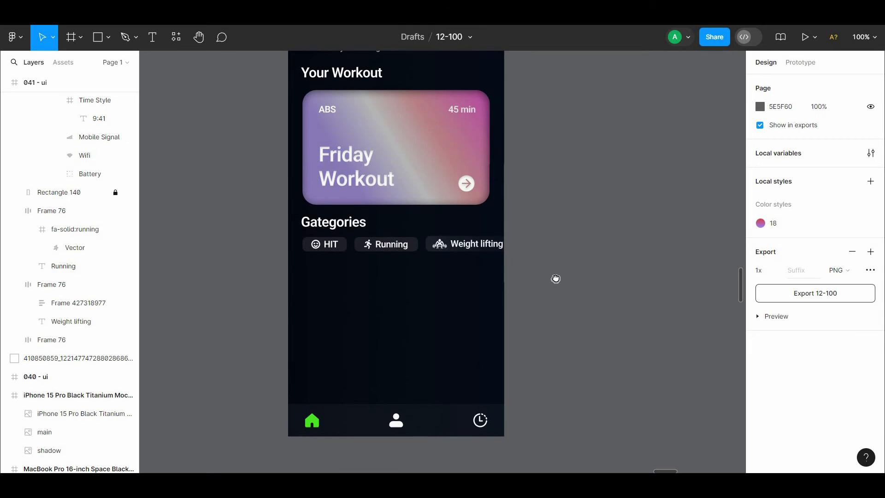
drag(373, 232, 373, 287)
key(Return)
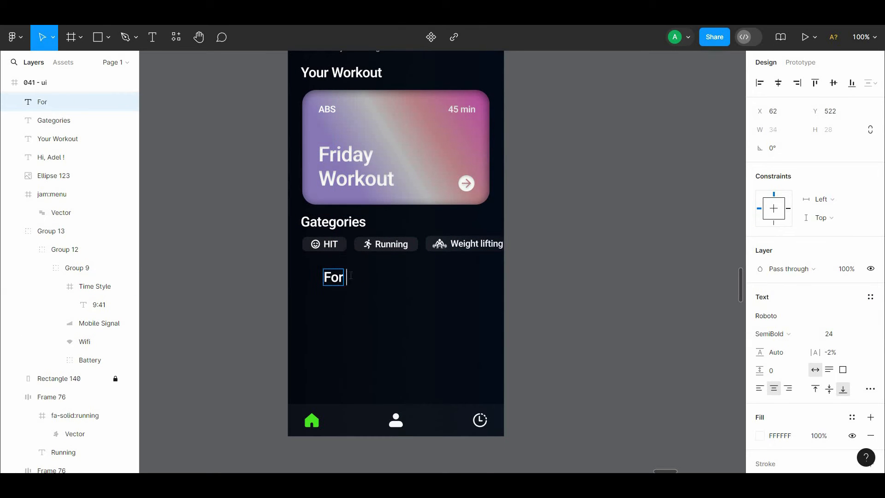
key(shift+Left)
key(shift+Right)
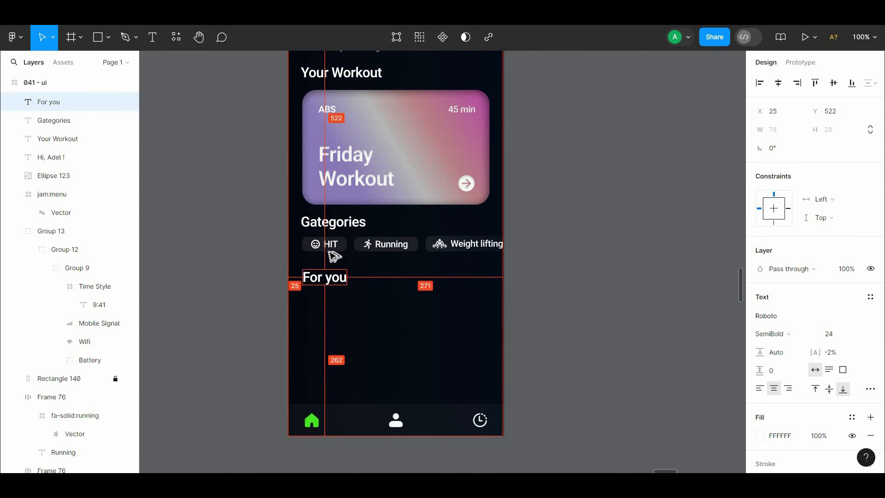
- Move the "For you" title up to Y 514
key(Up)
key(Up)
key(Up)
key(Up)
key(Up)
key(Up)
key(Up)
key(Up)
key(shift+Up)
key(shift+Up)
key(shift+Down)
key(shift+Down)
scroll(327, 248, up, 5)
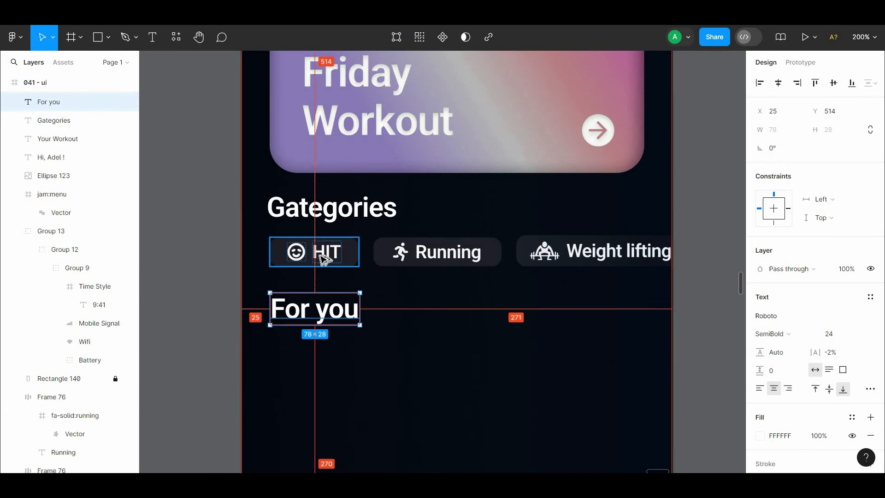
- Fine-tune the "For you" title's vertical position so it sits slightly closer to the category tags
click(282, 260)
click(320, 309)
key(Up)
key(Up)
key(Up)
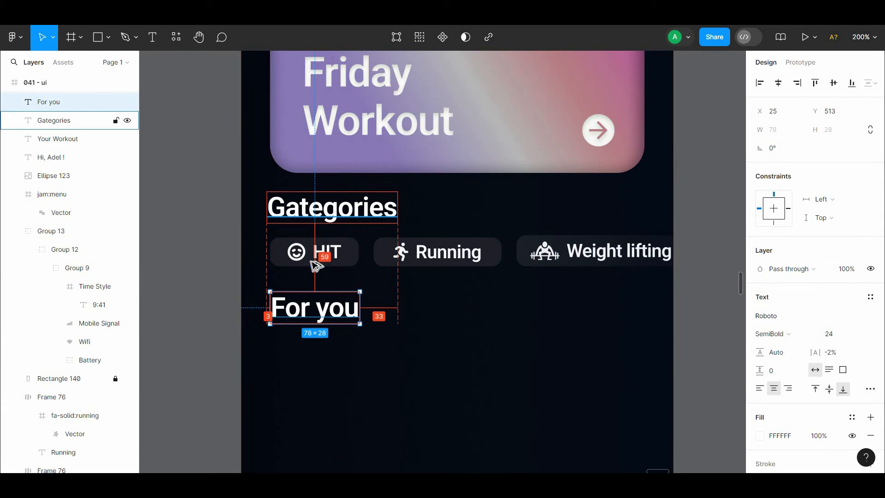
key(Up)
key(Up)
key(Up)
key(Up)
click(434, 379)
drag(434, 378, 419, 284)
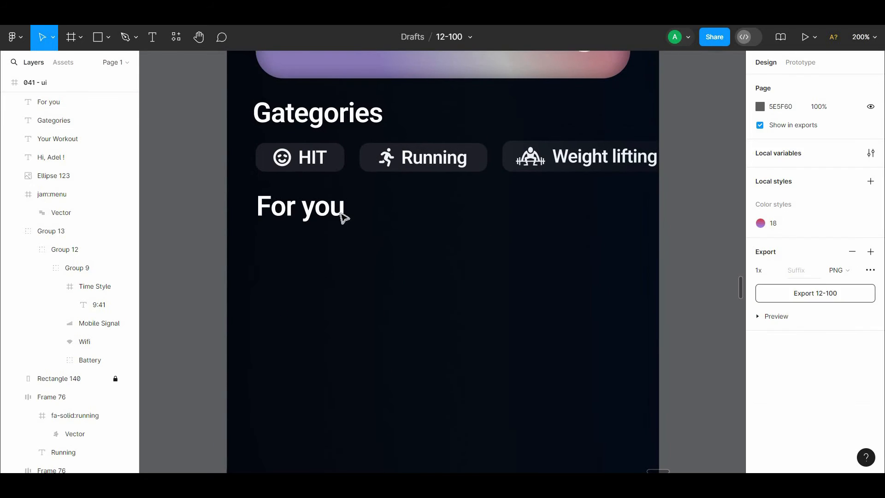
click(340, 212)
key(Down)
key(Down)
click(343, 250)
- Draw a rectangle about 162 by 173 below the "For you" title at X 25, Y 559, with corner radius 16
scroll(364, 221, down, 3)
key(r)
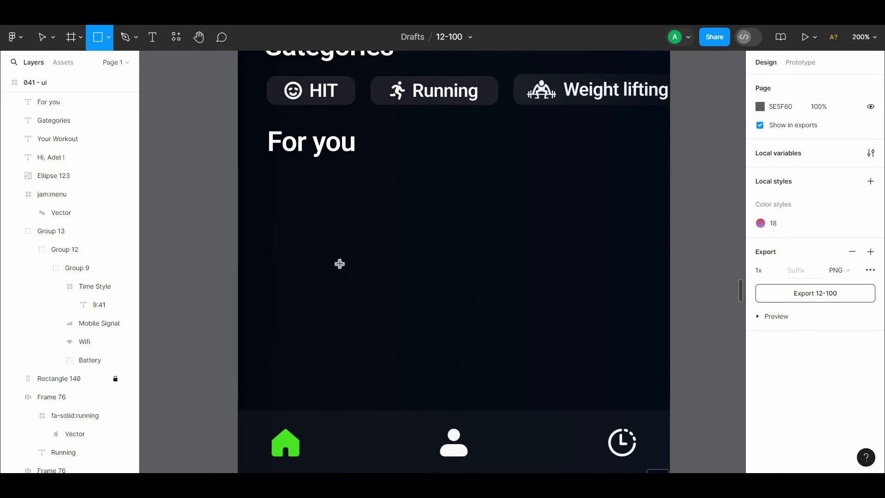
click(327, 249)
drag(327, 249, 319, 238)
drag(382, 302, 453, 383)
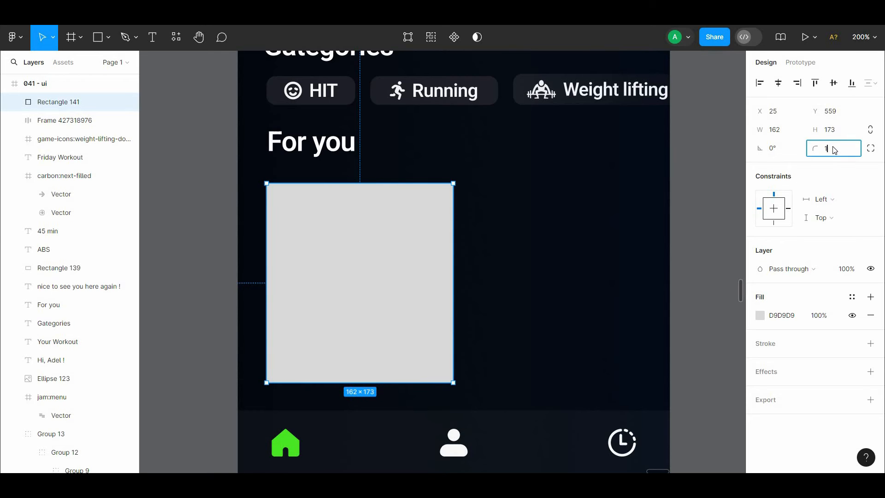
- Duplicate the rounded card to its right and make both cards 161 wide
drag(420, 300, 573, 304)
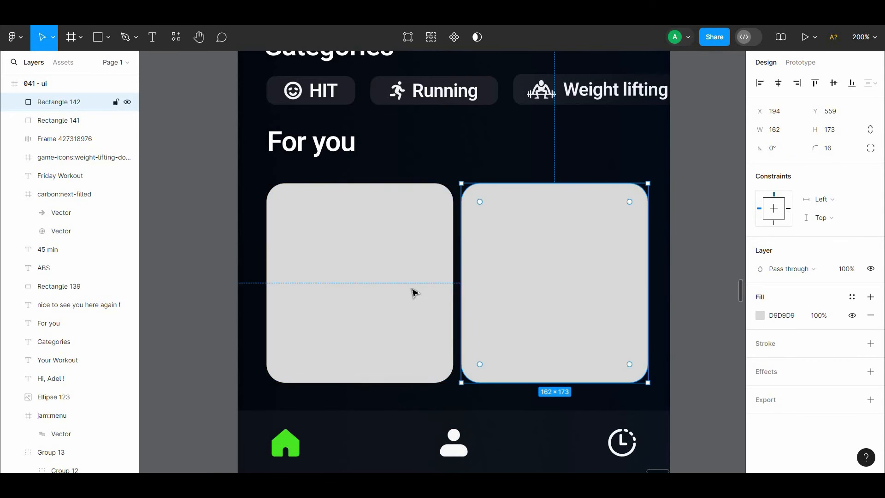
click(451, 295)
key(alt)
drag(454, 297, 596, 310)
click(469, 301)
key(Delete)
click(402, 300)
shift+click(442, 300)
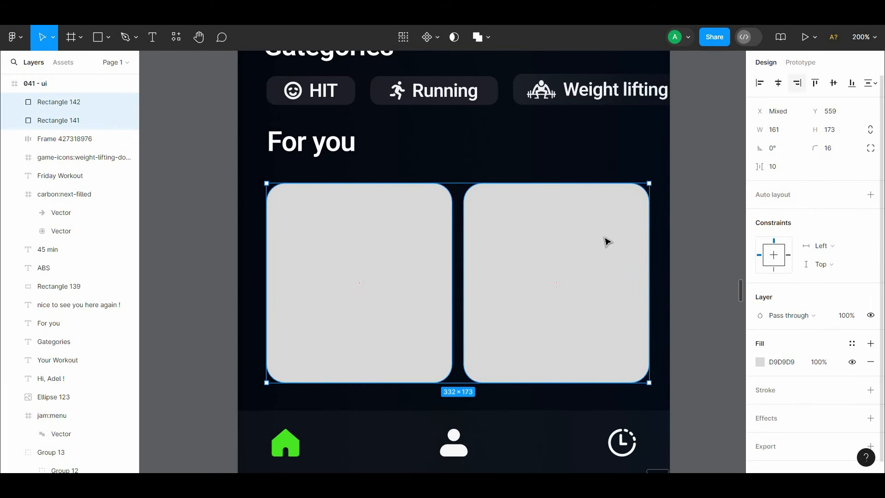
- Space the two cards 8 apart, group them, and place the group at X 24
key(Return)
key(ctrl+g)
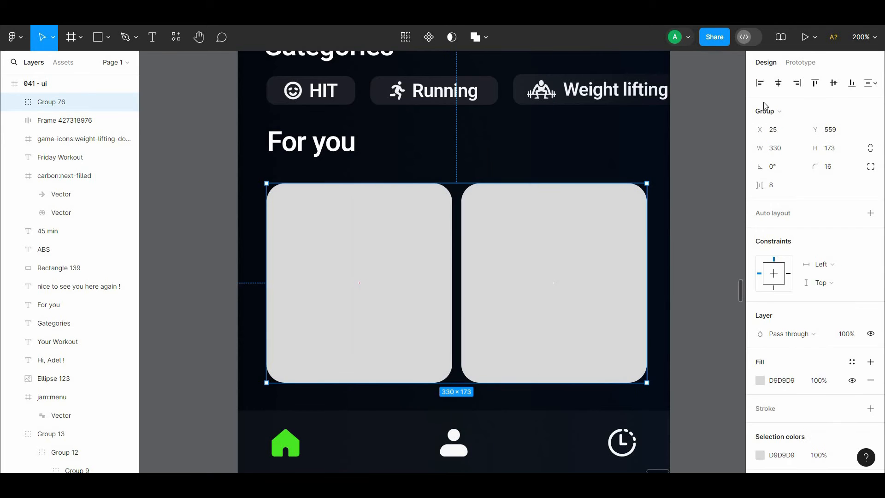
drag(617, 240, 614, 240)
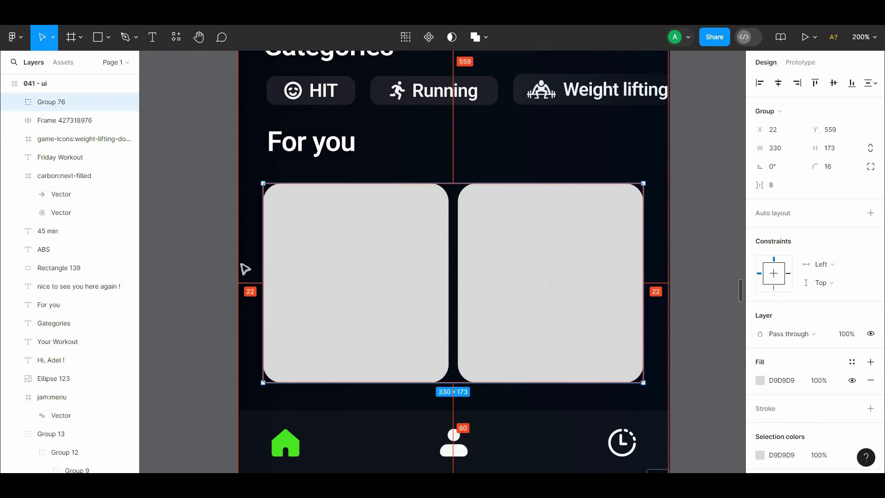
key(Right)
key(Right)
- Nudge the right card left until the gap between the cards is 4, and ungroup the two cards
double_click(594, 281)
key(Left)
key(Left)
key(Left)
key(Left)
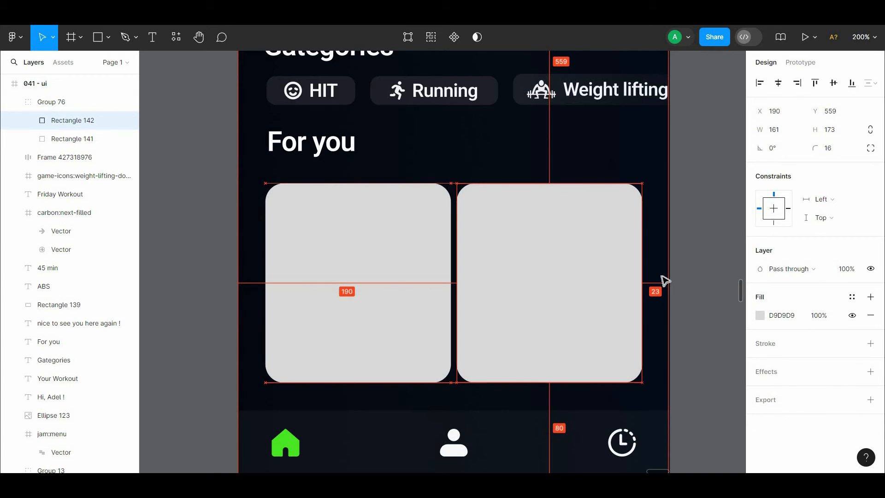
shift+click(435, 298)
click(458, 297)
right_click(458, 299)
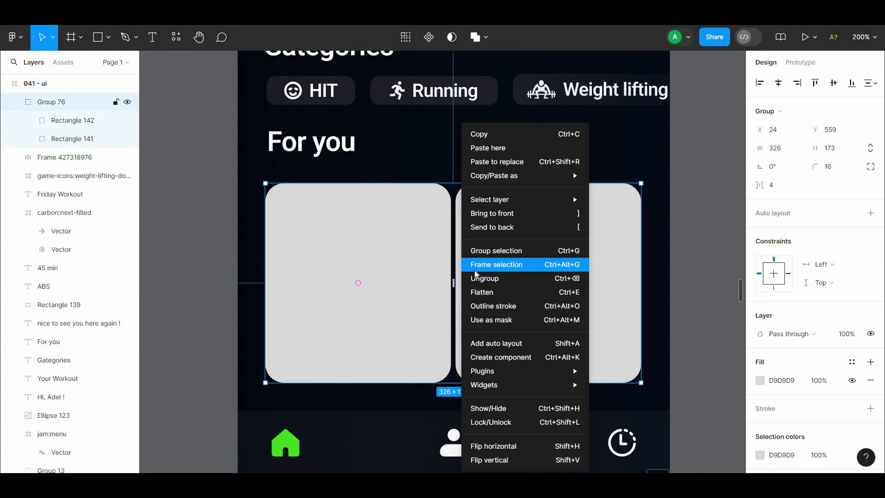
click(474, 279)
- Make both cards 159 wide and shift the right card so a narrow gap separates it from the left one
click(369, 272)
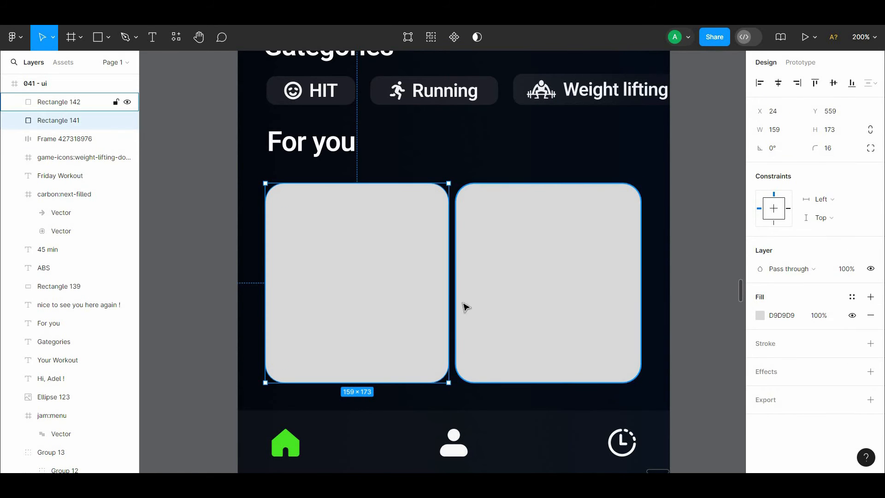
drag(466, 306, 557, 326)
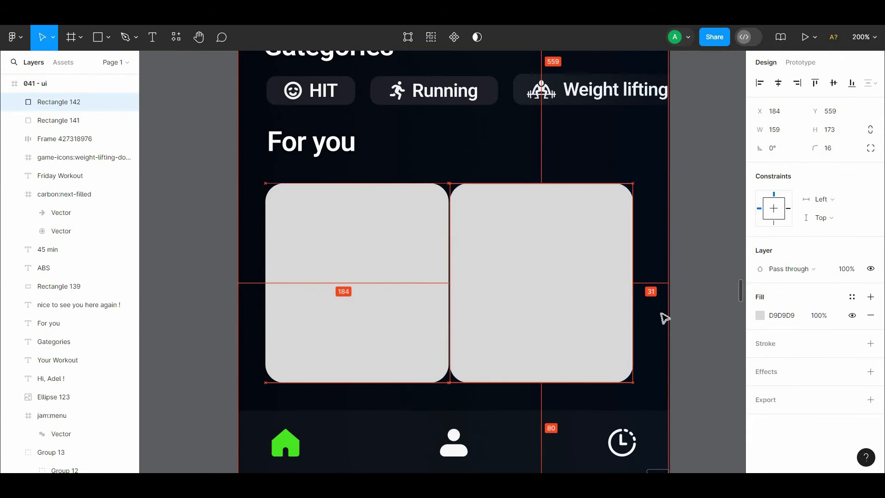
key(alt+Right)
key(alt+Right)
key(alt+Right)
key(alt+Right)
key(alt+Right)
key(alt+Right)
key(alt+Right)
click(662, 277)
key(ctrl+minus)
drag(655, 276, 650, 310)
click(364, 291)
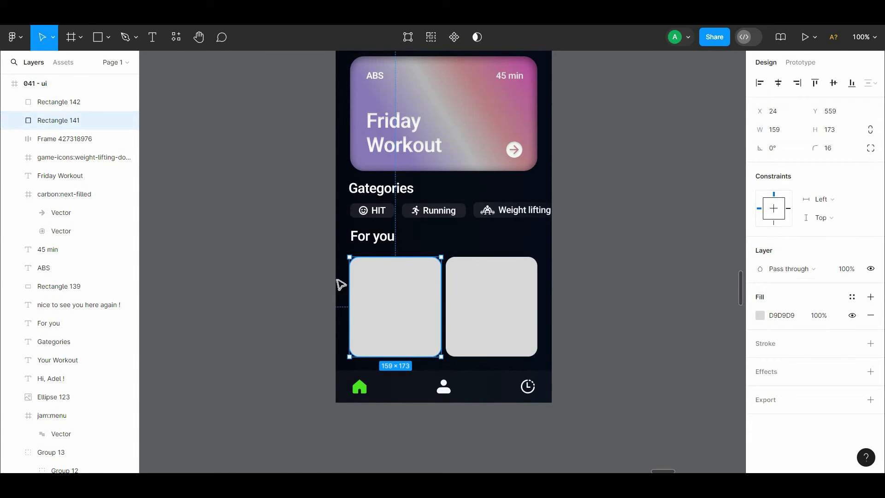
click(531, 295)
click(576, 275)
- Bring the gradient "Friday Workout" card and its contents to the front
drag(567, 287, 555, 355)
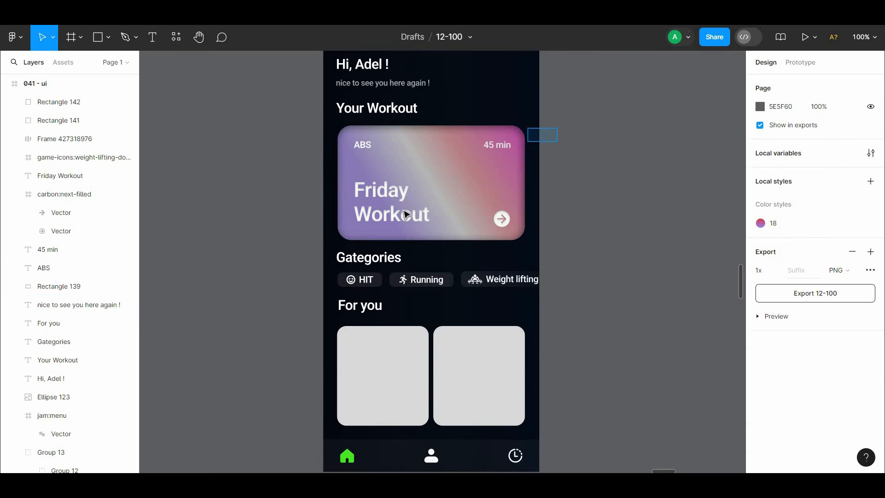
drag(406, 215, 328, 241)
key(])
click(593, 178)
drag(582, 190, 582, 120)
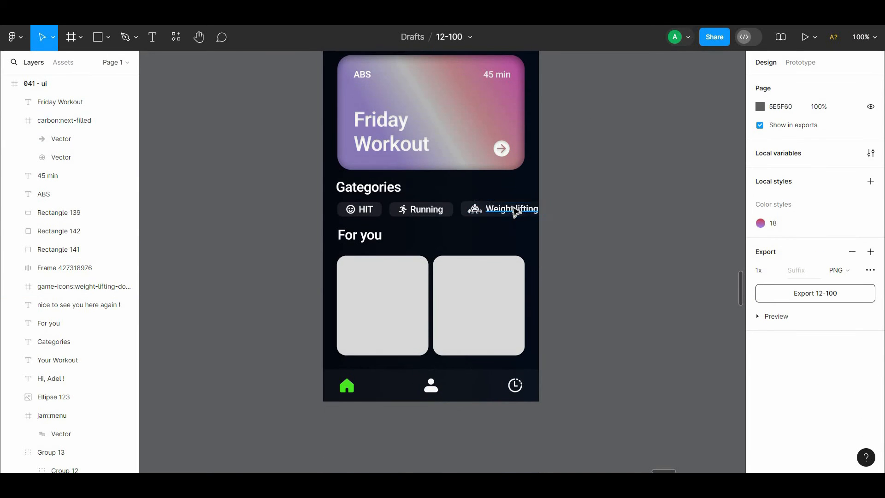
- Change the left "For you" card's fill to light green DEFFD5
key(ctrl+plus)
drag(519, 189, 548, 125)
click(271, 196)
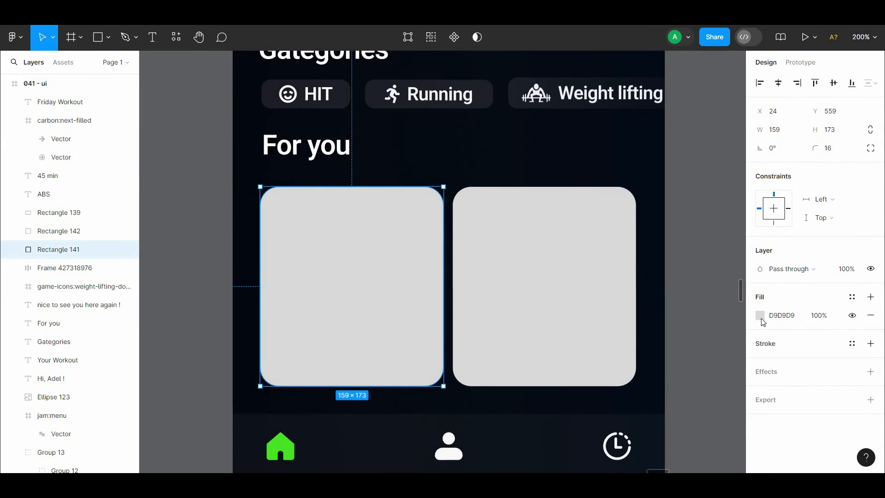
click(760, 315)
drag(672, 272, 487, 129)
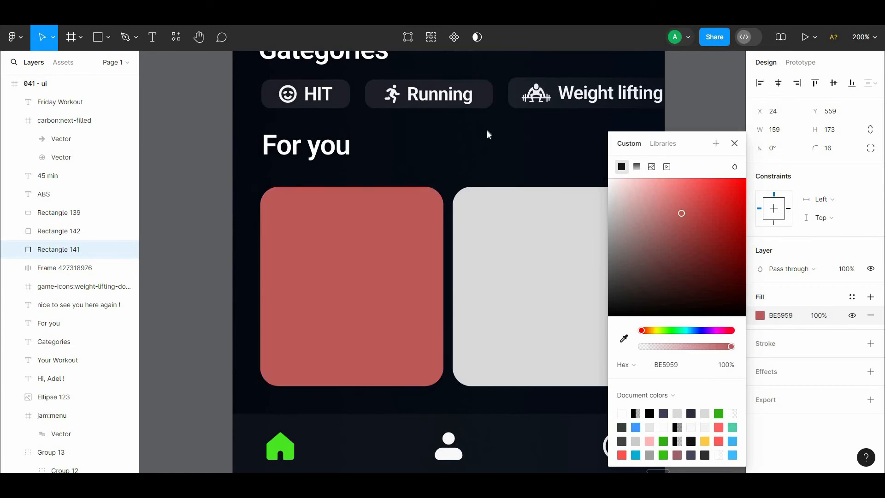
click(718, 413)
drag(633, 243, 638, 169)
- Change the left card's fill to a linear gradient from green 9BFF87 to a pale mint green
click(638, 168)
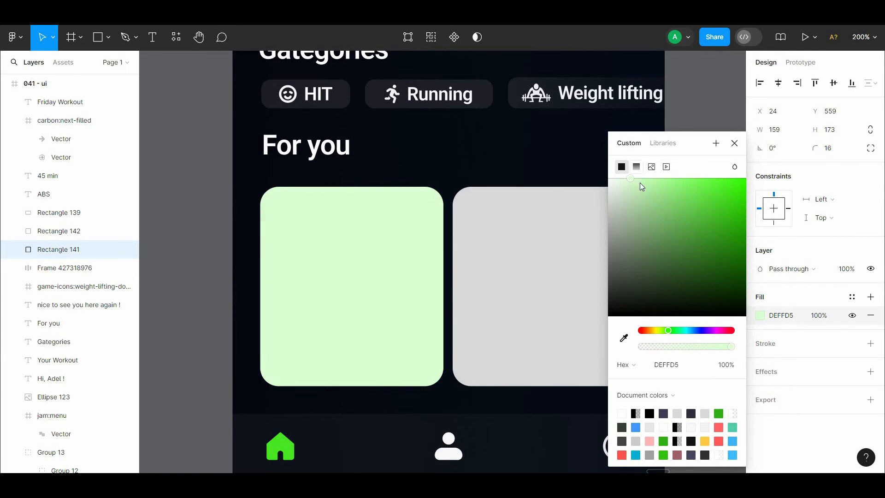
click(735, 156)
drag(743, 226, 643, 223)
click(680, 179)
click(619, 151)
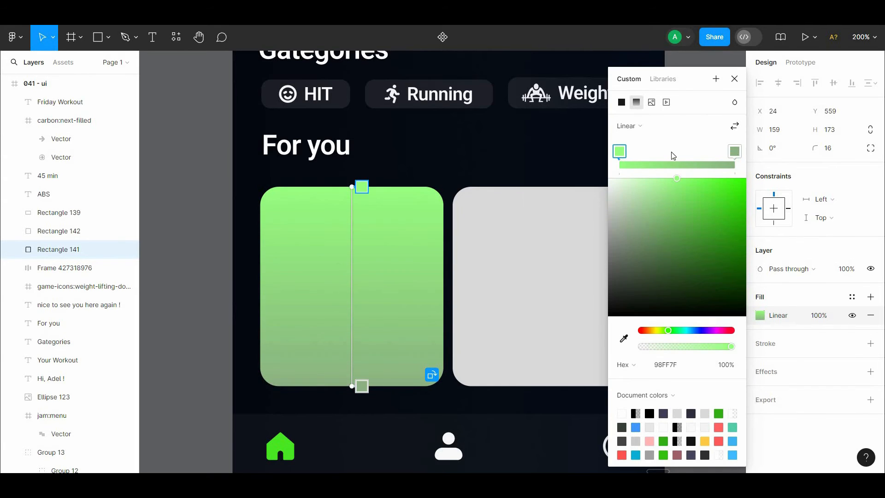
click(661, 185)
drag(668, 330, 678, 330)
drag(660, 184, 645, 170)
click(182, 237)
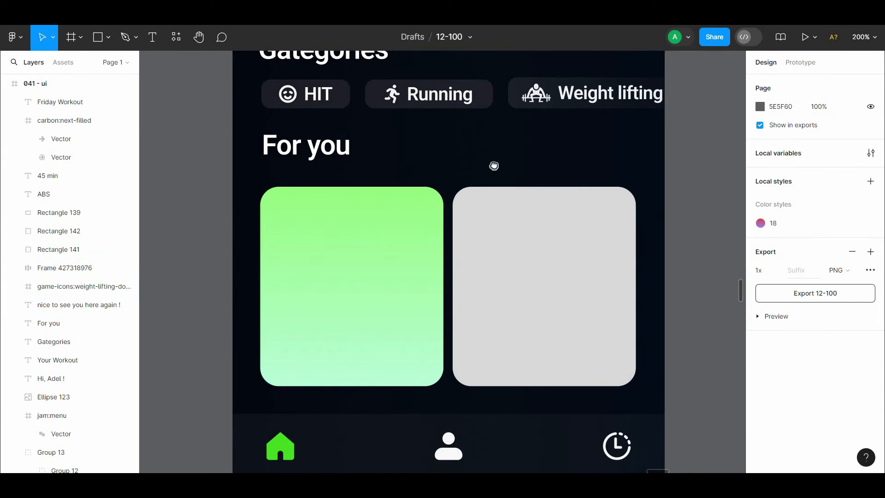
- Lighten the card gradient's start stop to a paler green
drag(493, 165, 470, 155)
click(392, 230)
click(773, 314)
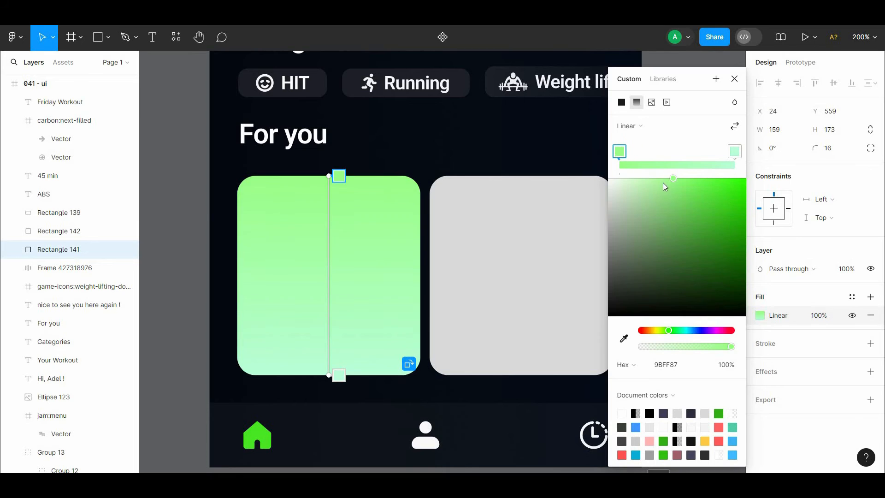
drag(665, 187, 645, 179)
click(291, 232)
- Add an inner shadow effect to the green card
click(870, 371)
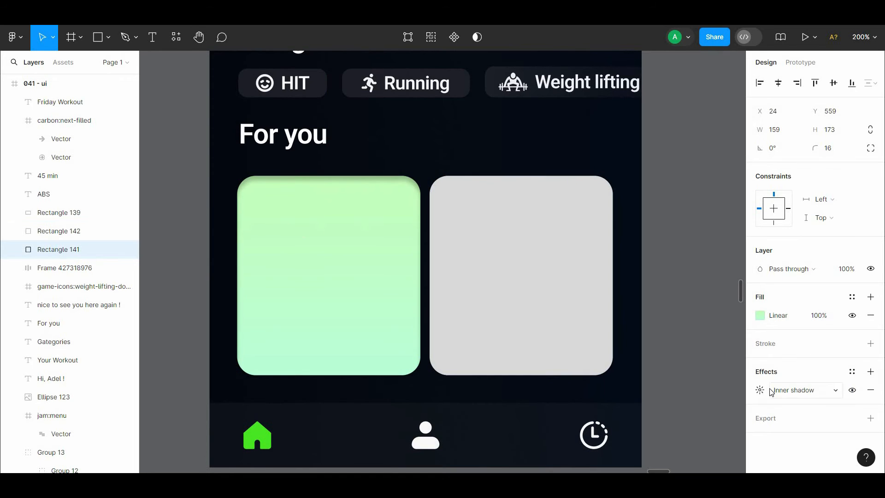
click(760, 389)
click(693, 317)
click(392, 300)
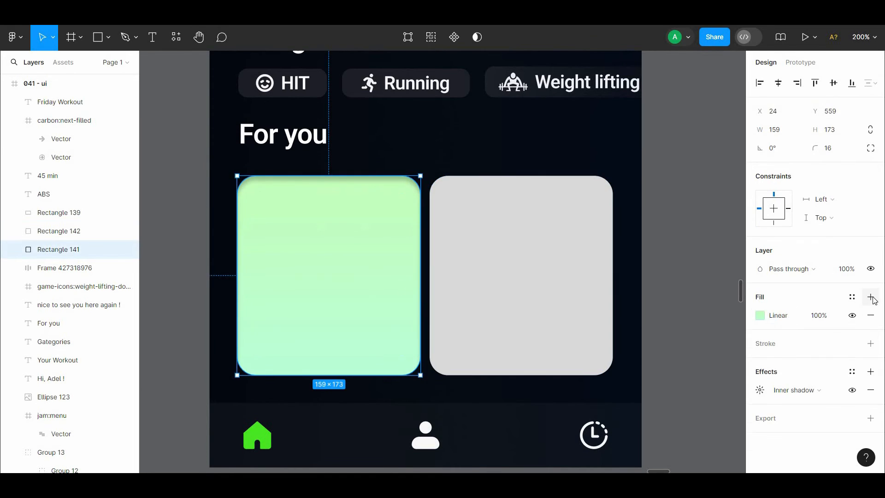
click(871, 297)
click(701, 289)
click(395, 276)
click(871, 316)
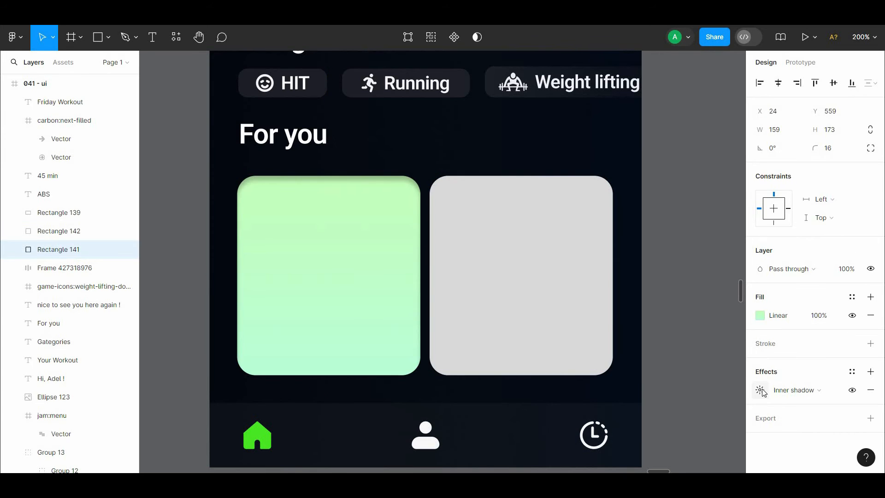
click(691, 337)
- Delete the grey right card and copy the "For you" title onto the green card at X 41, Y 570
click(525, 295)
key(Delete)
right_click(273, 215)
drag(275, 138, 301, 213)
click(282, 226)
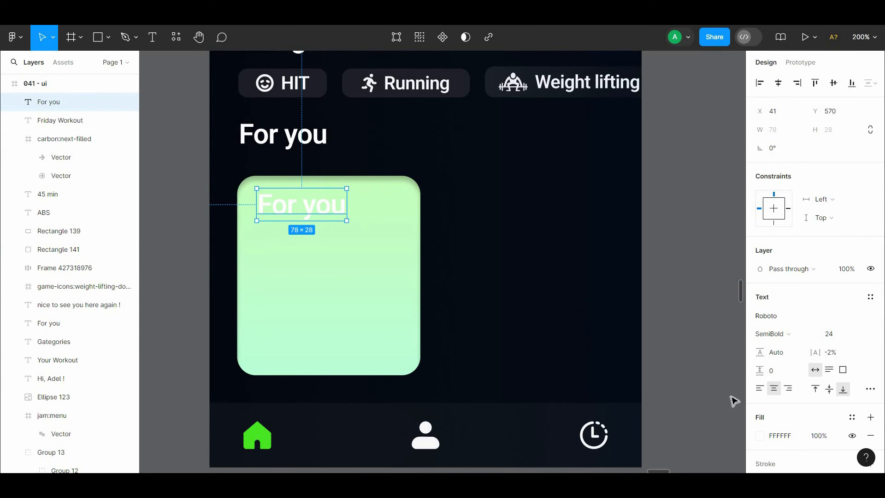
- Set the copied title's fill to 101520, sampled from the dark screen, and change its text to "Goal"
click(759, 435)
click(624, 338)
click(548, 411)
key(Escape)
key(Return)
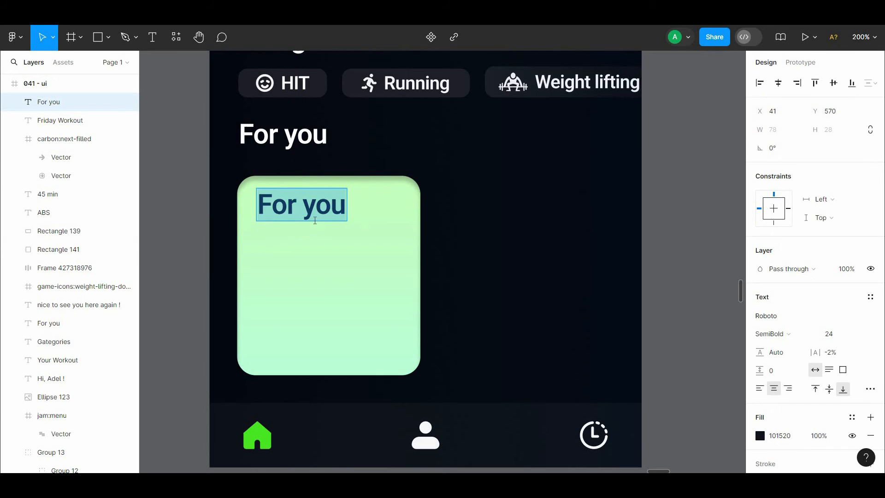
text(Goal)
- Set the "Goal" label's font size to 20 and place it at X 40, Y 575 in the green card
drag(289, 214, 278, 215)
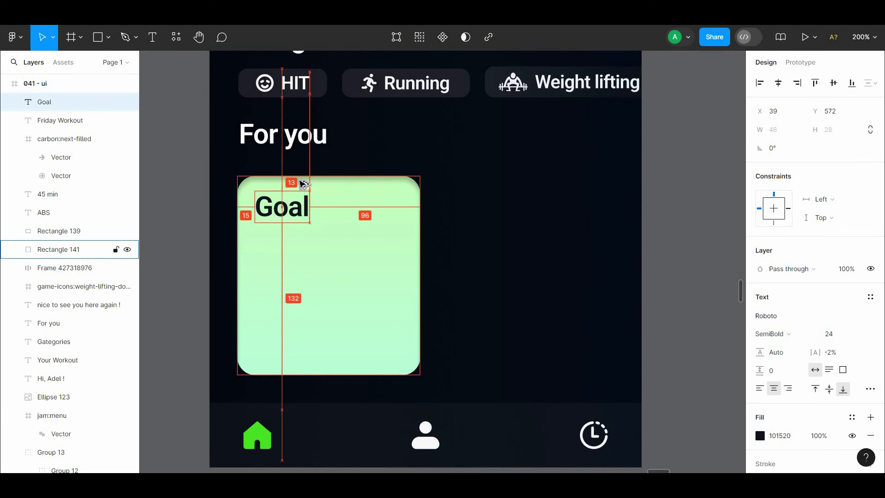
click(484, 200)
scroll(483, 199, down, 1)
click(272, 192)
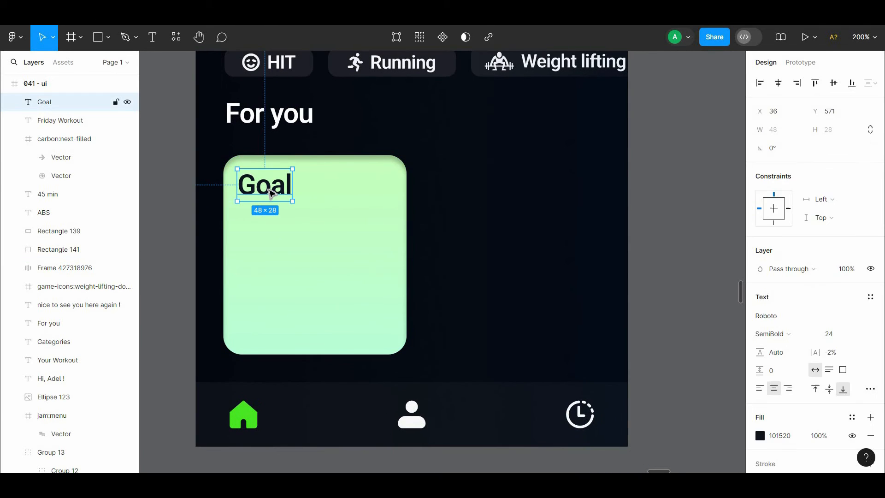
click(869, 333)
click(851, 320)
key(Up)
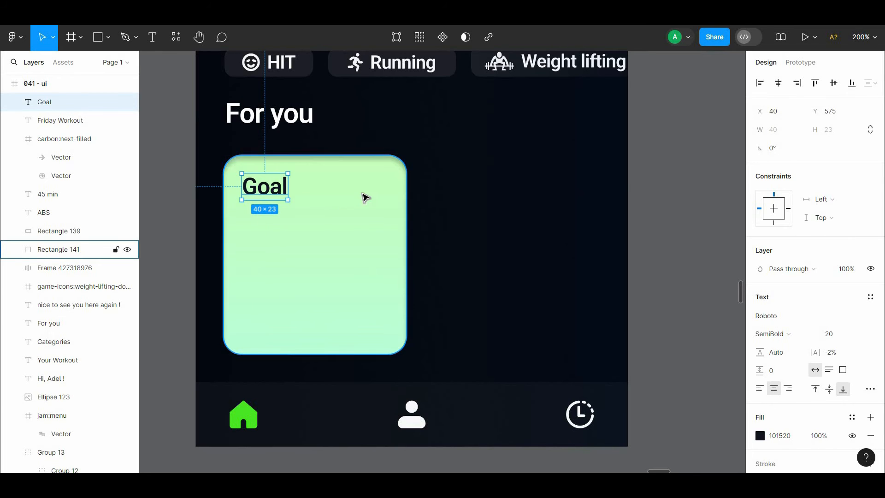
click(438, 198)
- Draw a 100 by 100 circle on the green card and center it on the card both horizontally and vertically
click(109, 39)
click(119, 105)
click(330, 243)
scroll(341, 239, down, 1)
drag(348, 230, 329, 251)
shift+click(379, 247)
click(777, 83)
click(833, 83)
click(452, 196)
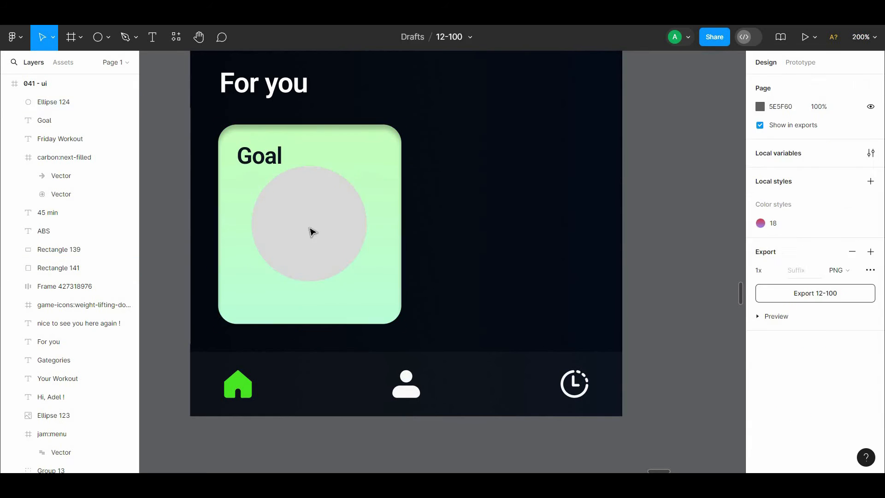
- Shorten the green card to a height of 166 and move the circle up to Y 592
click(310, 231)
click(318, 156)
drag(318, 316, 317, 313)
mouse_move(318, 240)
mouse_down()
mouse_move(318, 258)
mouse_move(318, 228)
mouse_up()
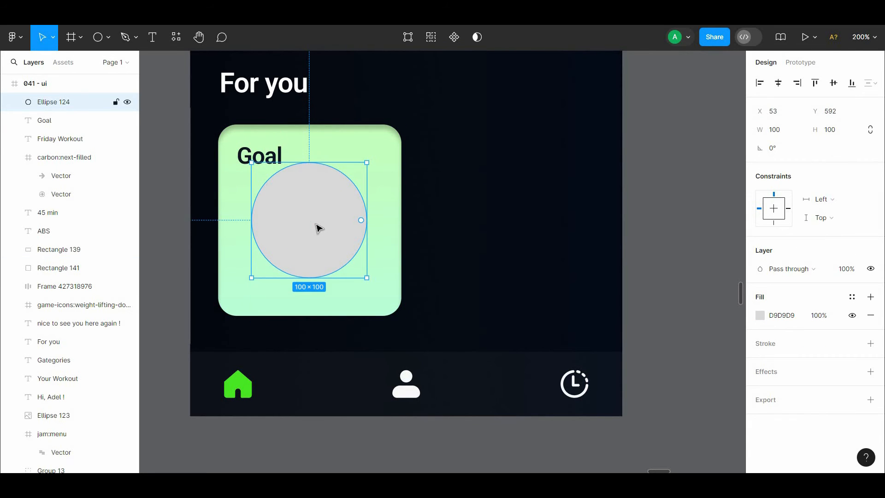
- Nudge the "Goal" label a few pixels up and slightly left inside the green card
click(263, 156)
key(Up)
key(Up)
key(Up)
key(Left)
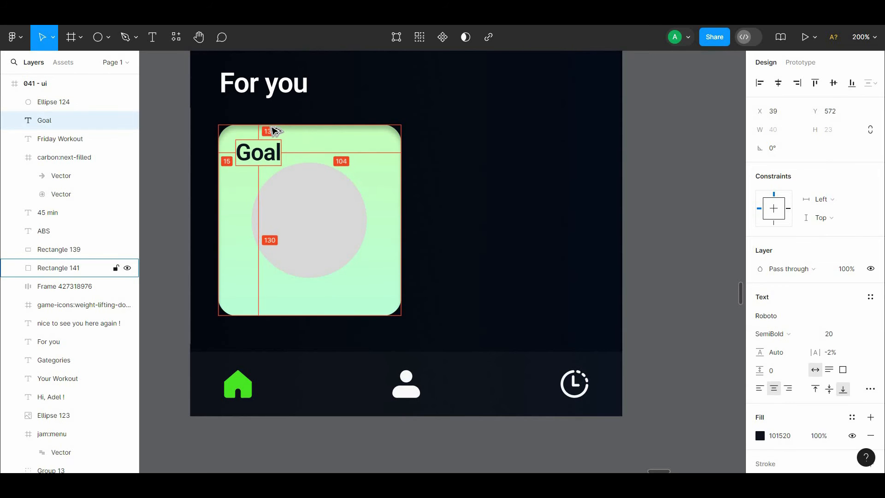
key(Left)
key(Up)
click(433, 184)
- Align the circle and the green card on their vertical centers
click(341, 198)
shift+click(393, 306)
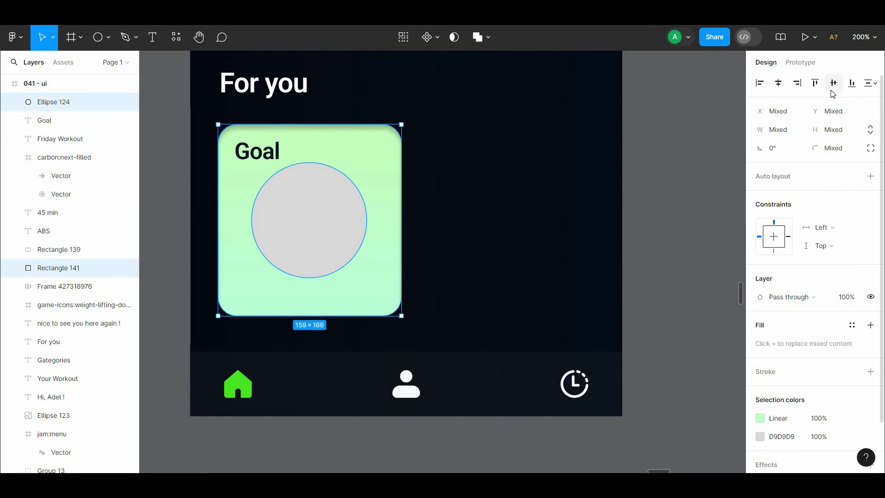
click(832, 84)
click(658, 159)
- Turn the circle into a ring arc with a 75% sweep and 81.86% ratio, and rotate it to 90°
click(293, 254)
key(ctrl+plus)
drag(364, 219, 331, 170)
drag(321, 245, 282, 333)
drag(463, 359, 417, 160)
click(781, 148)
text(90)
key(Return)
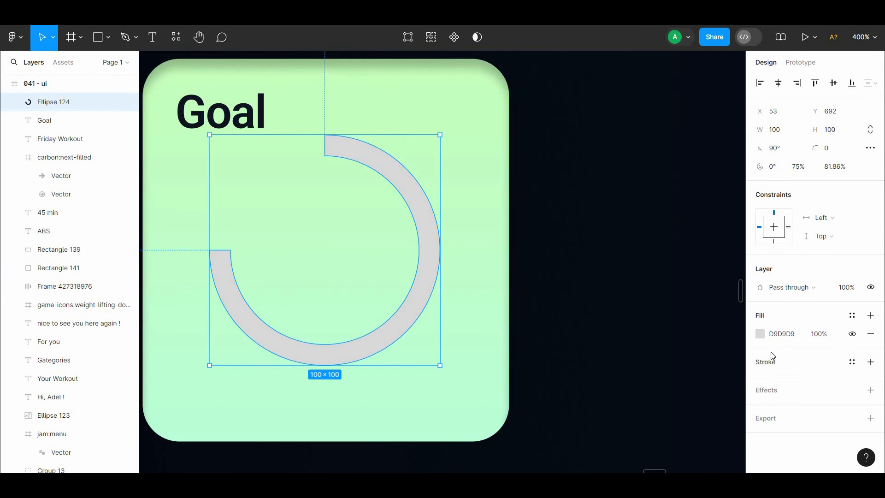
- Round the ends of the ring arc with a corner radius of 8 and 100% corner smoothing
drag(336, 147, 324, 146)
click(475, 153)
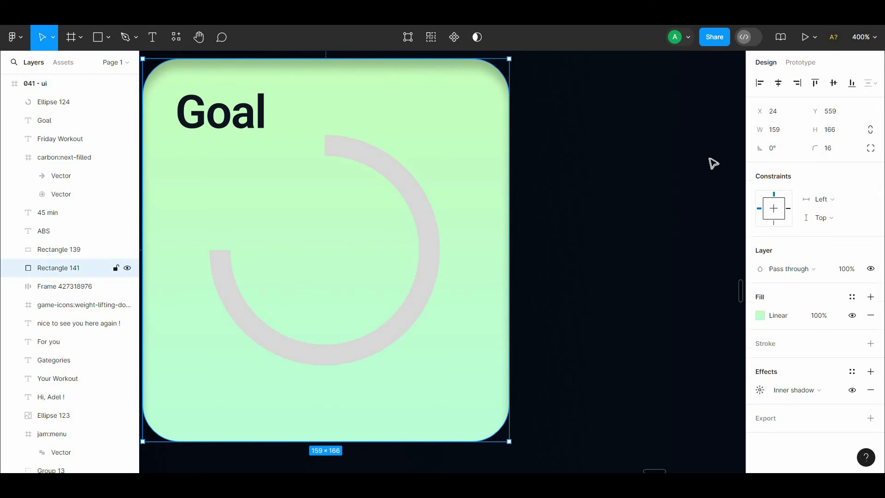
click(434, 229)
drag(832, 152, 833, 152)
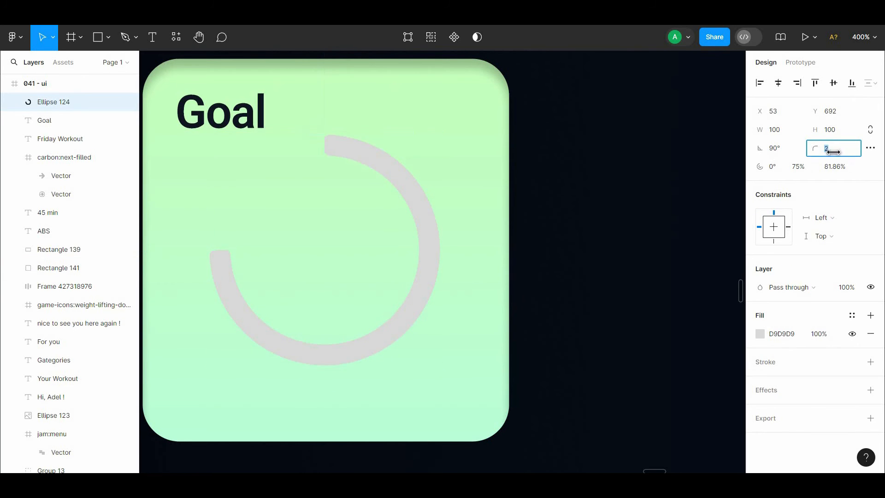
click(870, 150)
mouse_move(622, 177)
mouse_down()
mouse_move(734, 180)
mouse_move(619, 178)
mouse_up()
drag(815, 149, 10, 149)
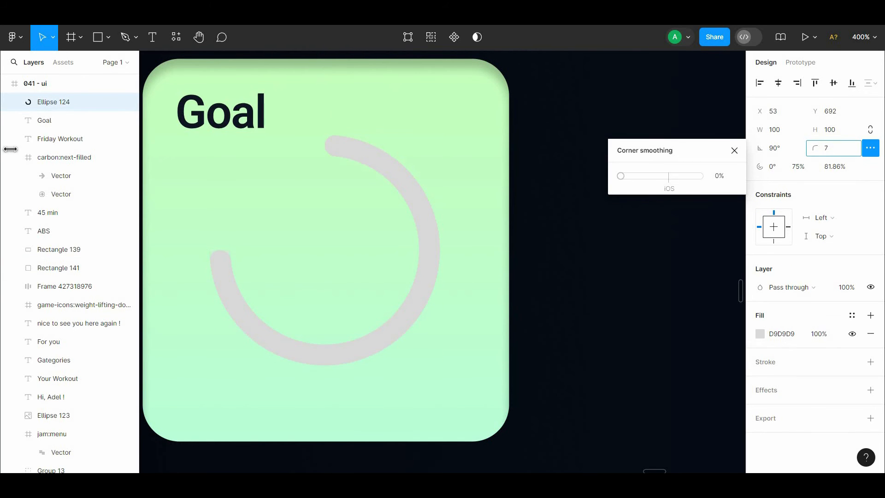
drag(622, 176, 835, 154)
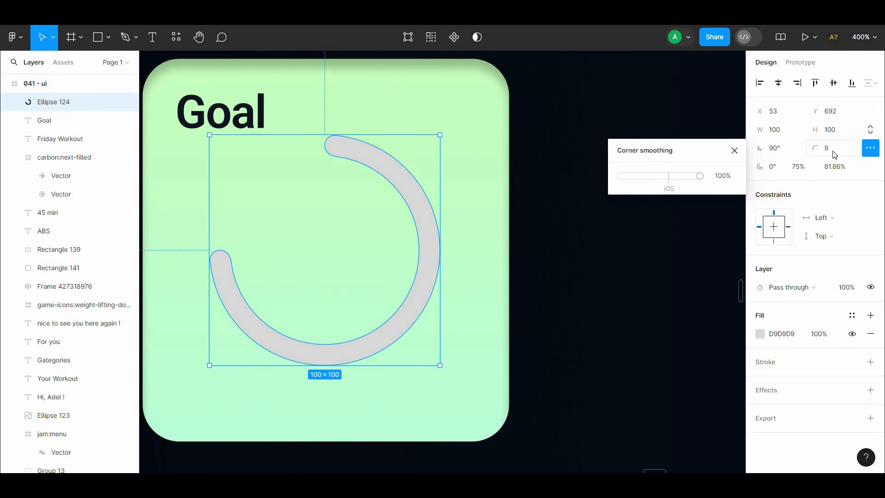
key(Escape)
- Fill the ring arc with the green document color 34AF16
scroll(405, 282, down, 2)
click(405, 283)
click(760, 333)
click(718, 414)
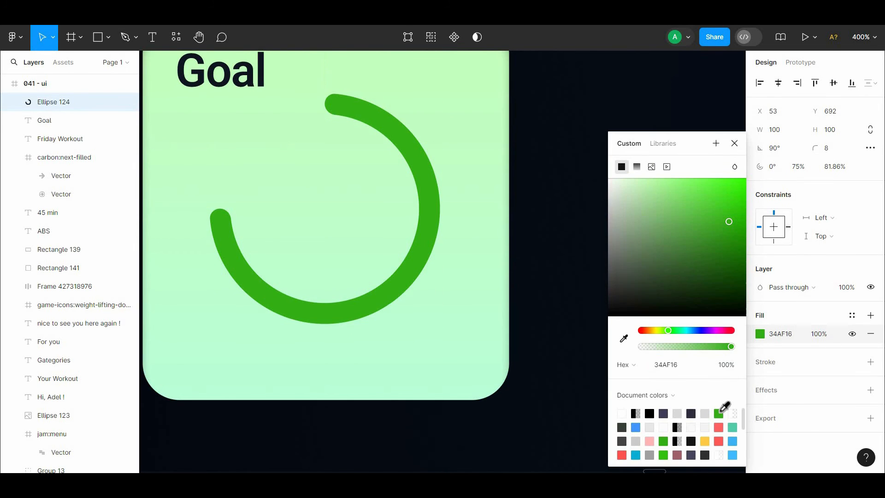
click(561, 286)
- Try a start angle of 20 for the ring arc and undo the change
key(ctrl+minus)
drag(558, 280, 557, 302)
click(432, 274)
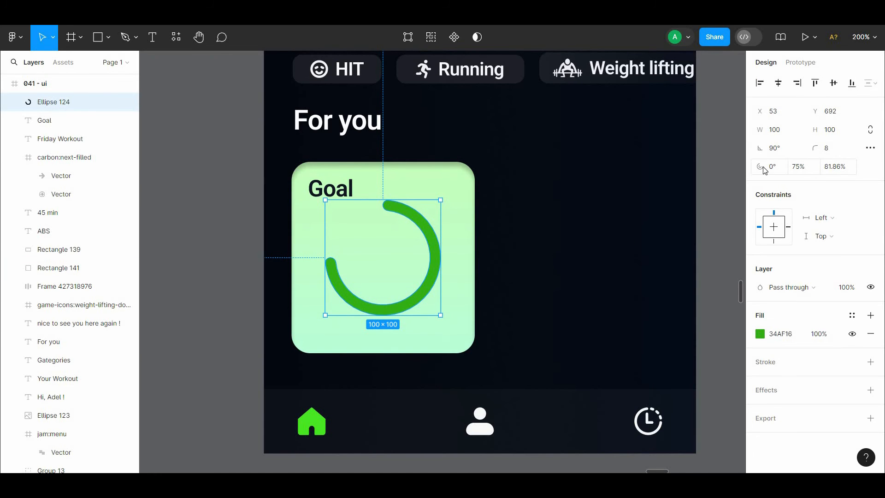
text(20)
click(735, 180)
key(ctrl+z)
key(ctrl+z)
- Add the text "89%" inside the ring and color it green 34AF16
click(714, 214)
drag(714, 214, 705, 194)
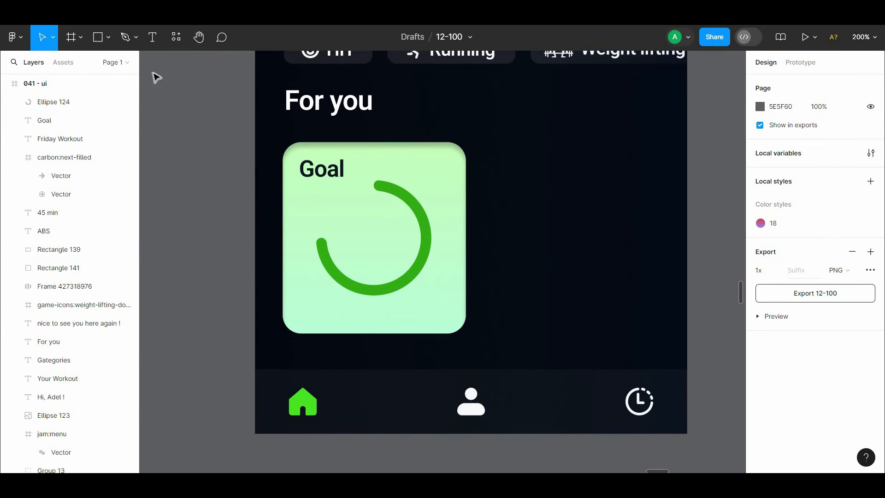
click(383, 242)
text(89)
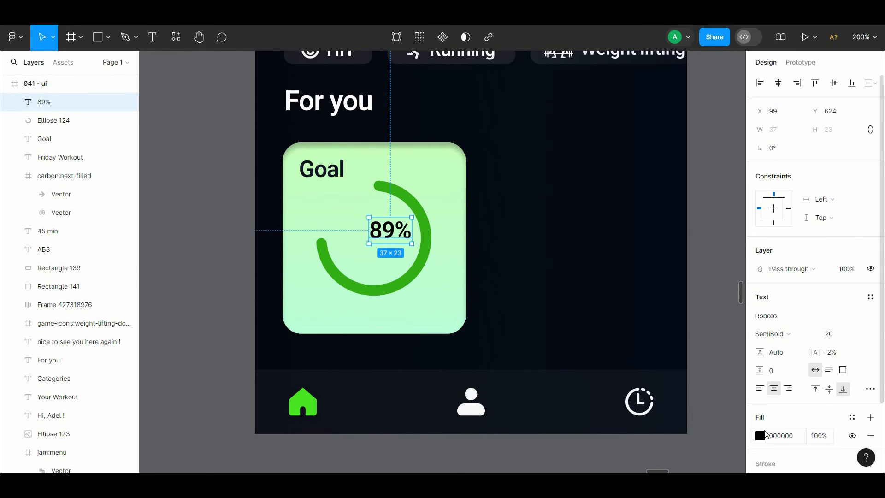
click(760, 435)
click(719, 411)
- Move the "89%" text to the center of the ring and scale it up to 44 × 28
click(336, 246)
drag(370, 241, 355, 250)
key(k)
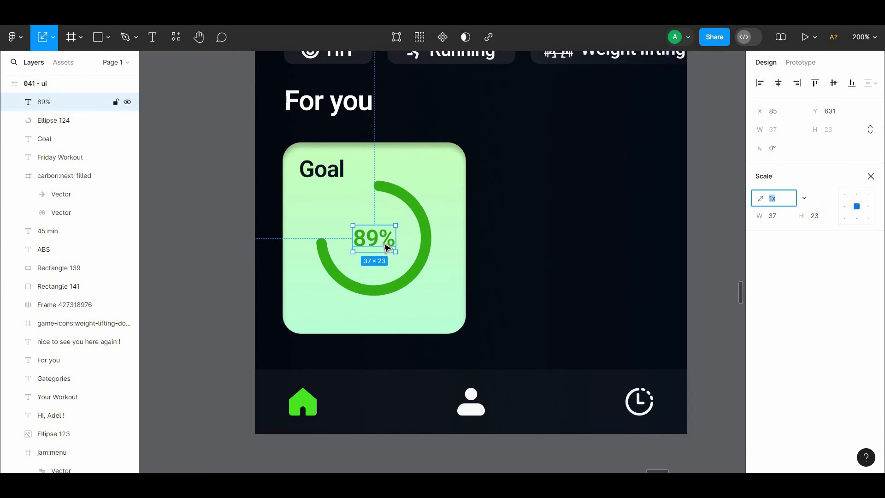
shift+click(432, 245)
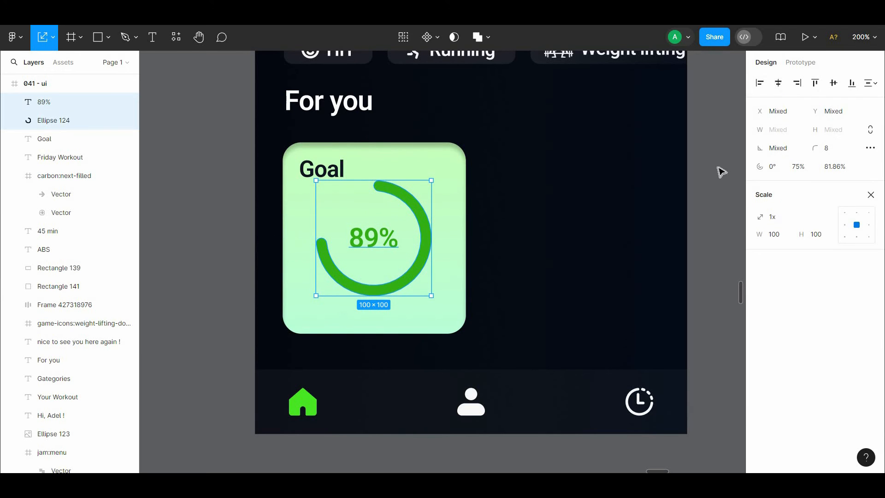
key(Escape)
- Set the "89%" text in the Cairo font with Bold weight
click(374, 244)
click(766, 315)
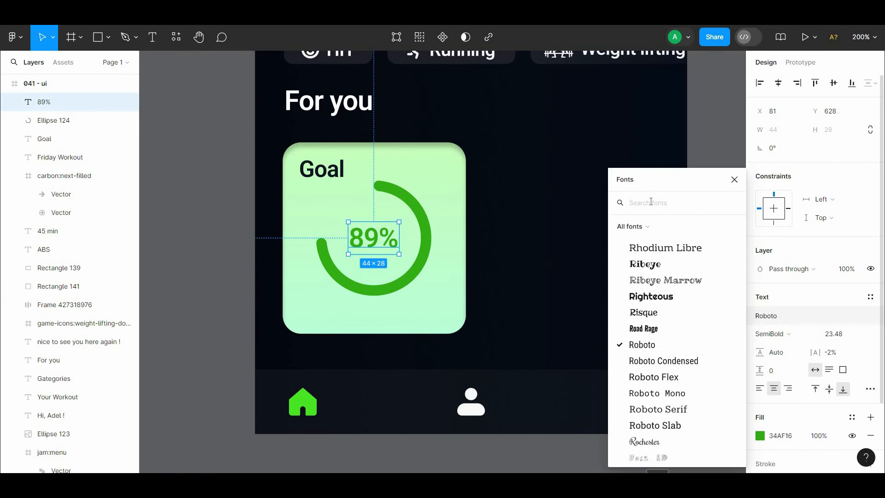
text(cairo)
click(638, 222)
click(768, 334)
click(774, 345)
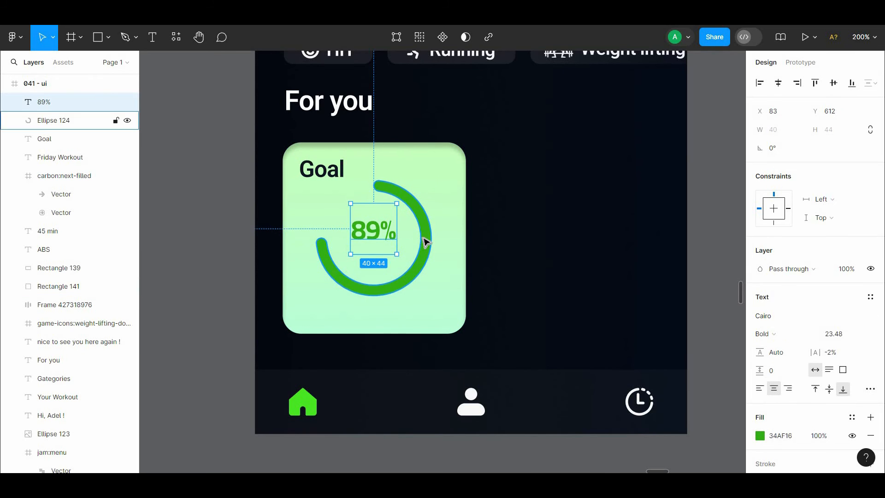
- Align the "89%" text and the ring arc on their vertical centers
shift+click(425, 242)
click(833, 84)
click(730, 177)
- Thicken the ring arc to a 69.87% ratio and set its corner radius to 2
scroll(645, 217, up, 1)
click(436, 271)
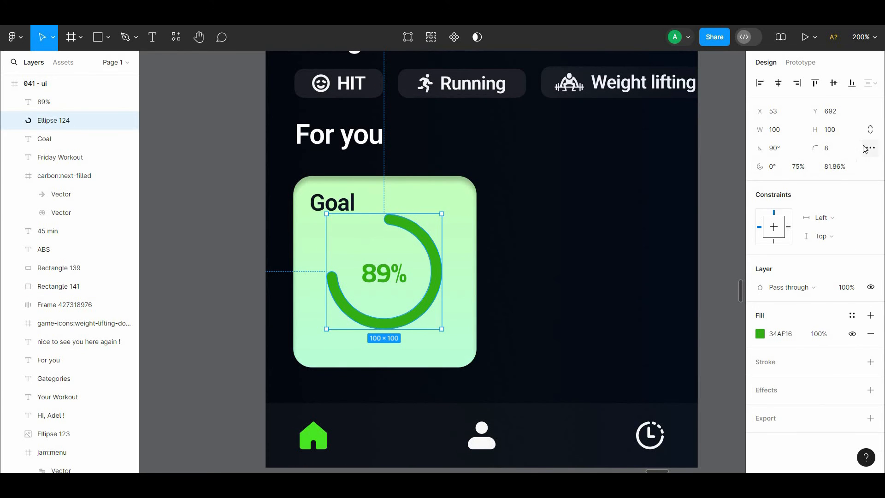
click(865, 149)
click(701, 254)
scroll(699, 261, up, 1)
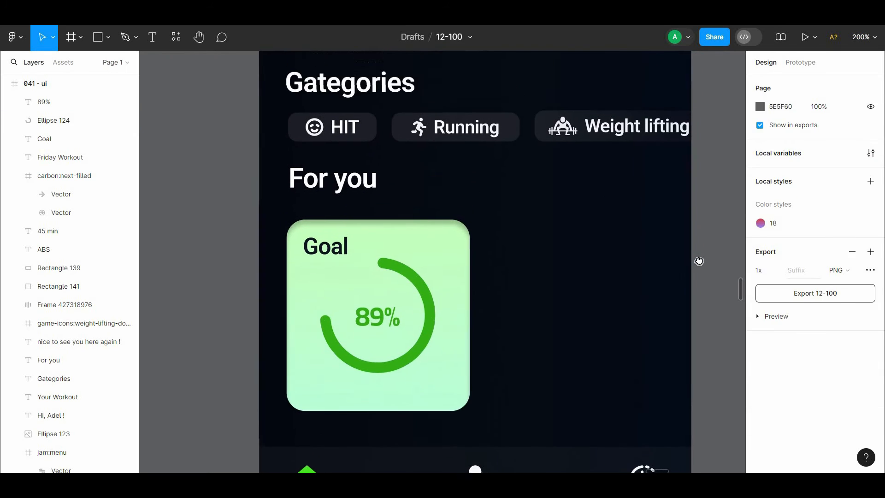
drag(699, 260, 704, 200)
click(418, 290)
drag(415, 288, 408, 284)
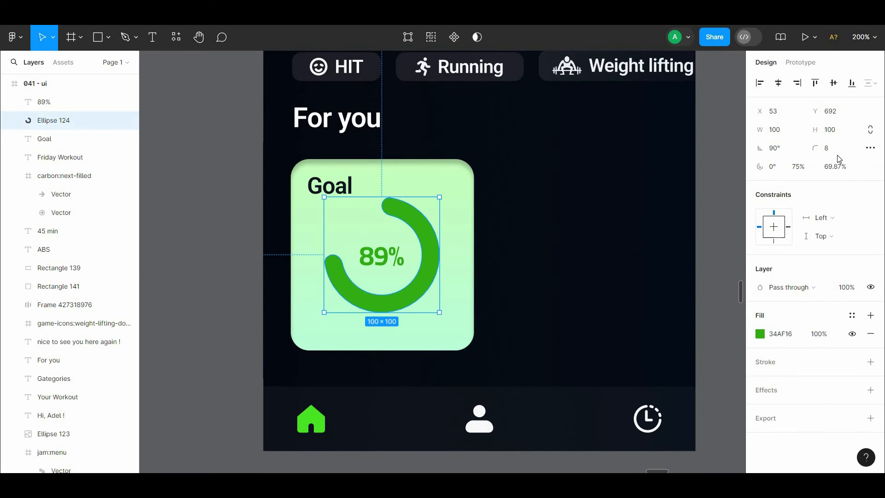
drag(815, 148, 784, 151)
click(712, 221)
drag(707, 223, 705, 243)
- Change the percentage inside the ring to "81%"
click(415, 278)
click(426, 279)
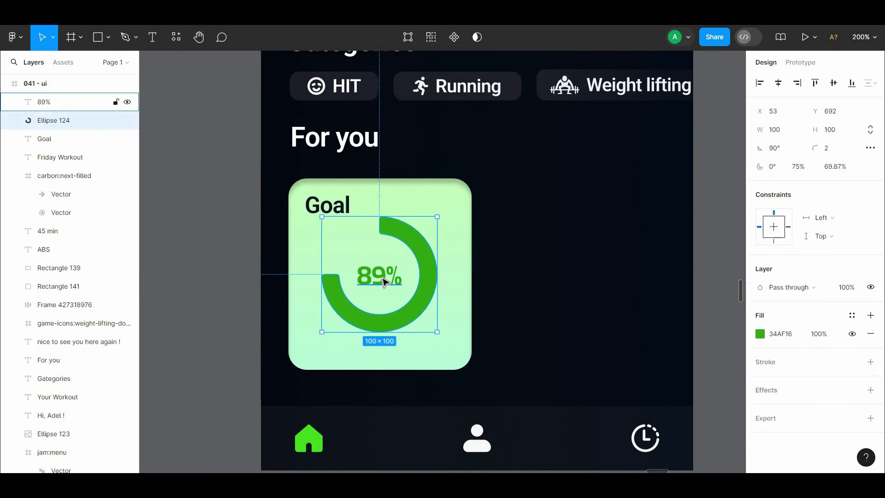
shift+click(383, 278)
click(502, 314)
double_click(375, 277)
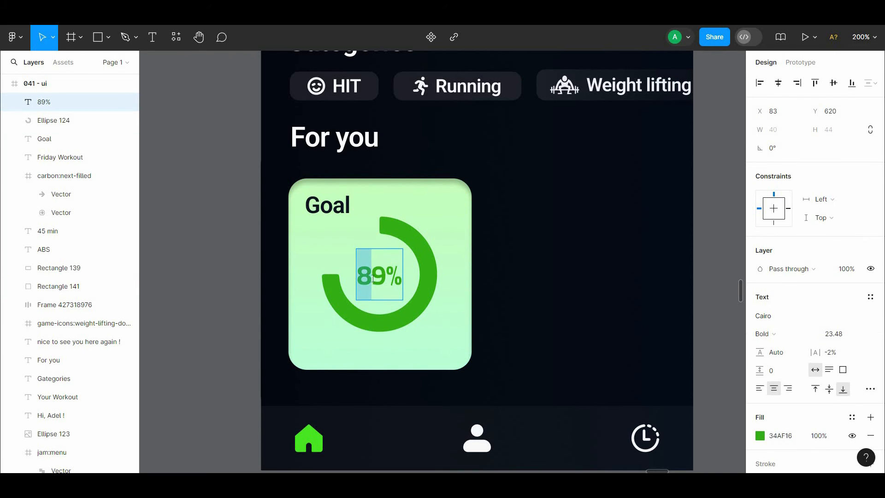
text(1)
click(228, 285)
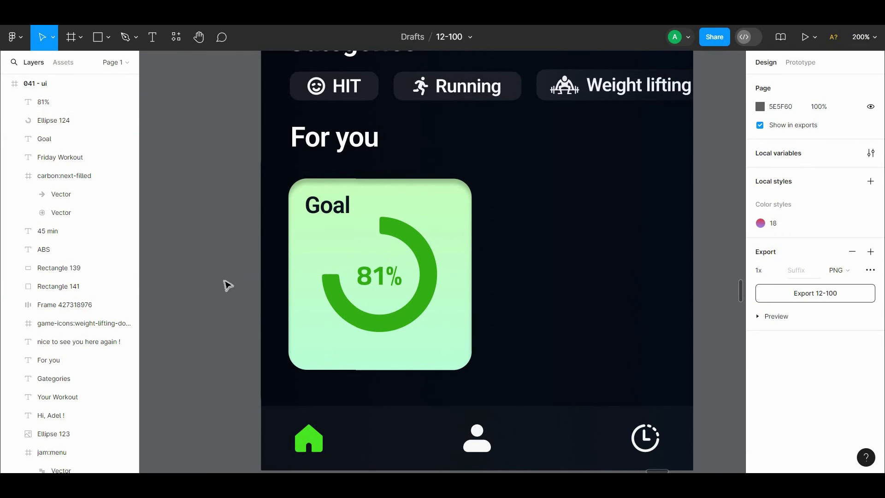
- Group the ring arc with its "81%" text and wrap the group in a frame
click(355, 307)
shift+click(378, 277)
right_click(370, 277)
click(392, 261)
right_click(380, 277)
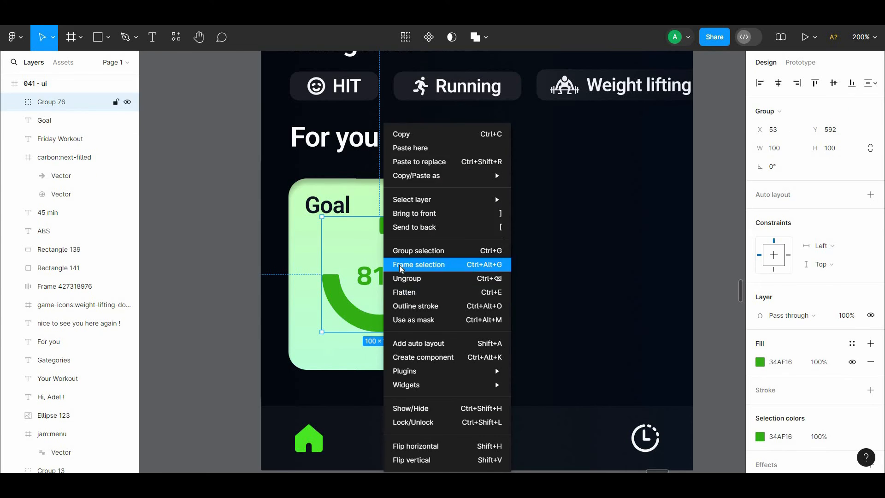
click(392, 263)
drag(390, 287, 389, 282)
drag(657, 257, 662, 289)
- Set the "Goal" label's font size to 16 and its fill to the near-black color 070C15
click(332, 240)
click(860, 334)
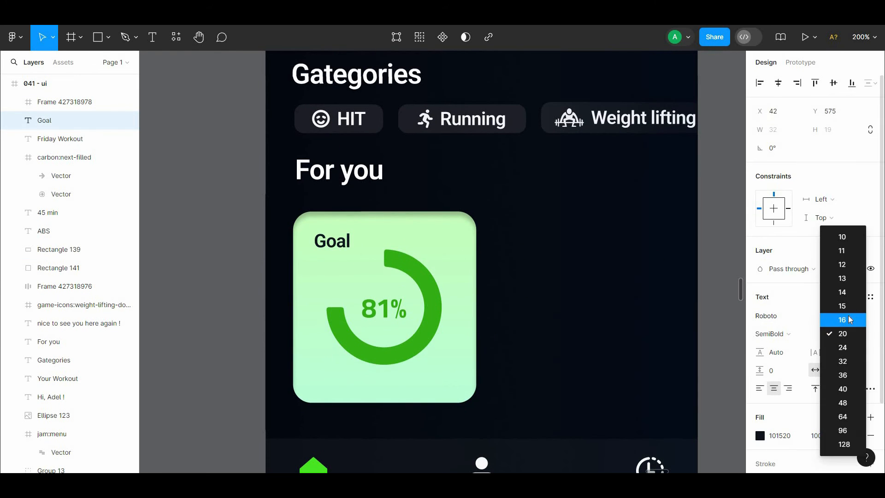
click(849, 320)
click(758, 435)
click(665, 290)
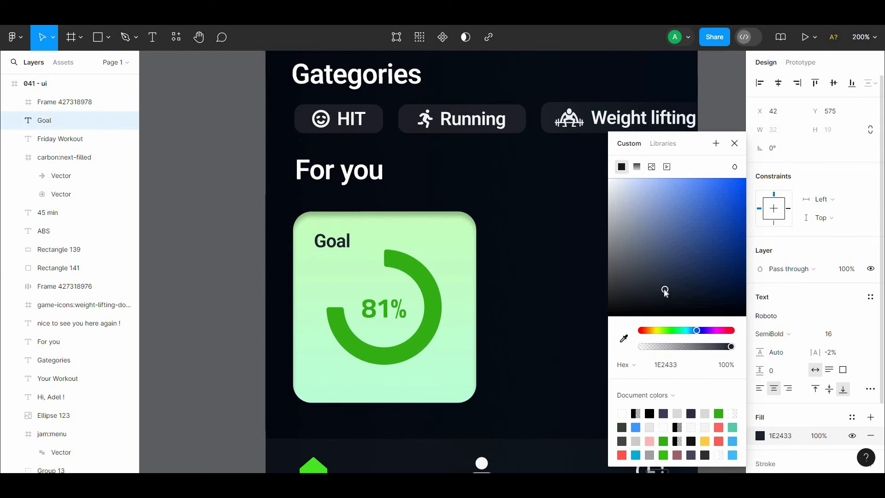
click(486, 240)
click(239, 245)
- Nudge the "Goal" label up and left until it sits 12 px from the green card's top and left edges
click(322, 238)
key(alt+Up)
key(alt+Up)
key(alt+Up)
key(alt+Left)
key(alt+Up)
key(alt+Left)
key(alt+Left)
key(alt+Left)
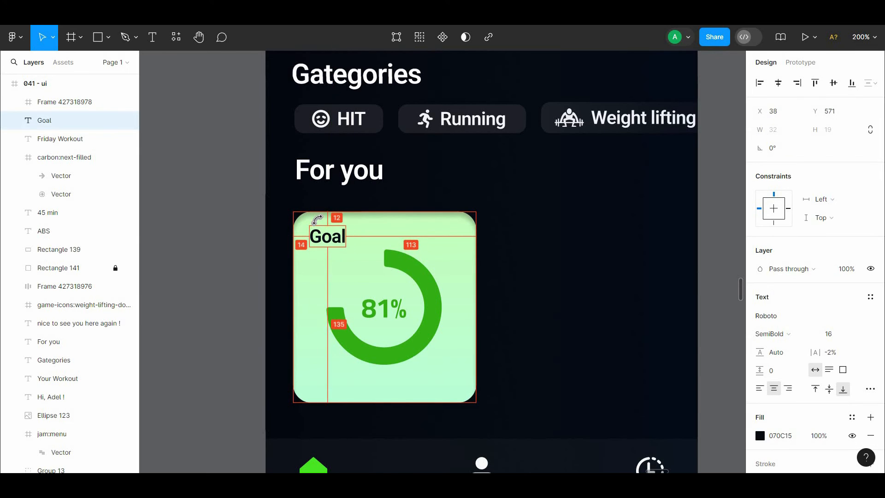
key(alt+Left)
key(alt+Left)
click(219, 230)
drag(437, 305, 421, 255)
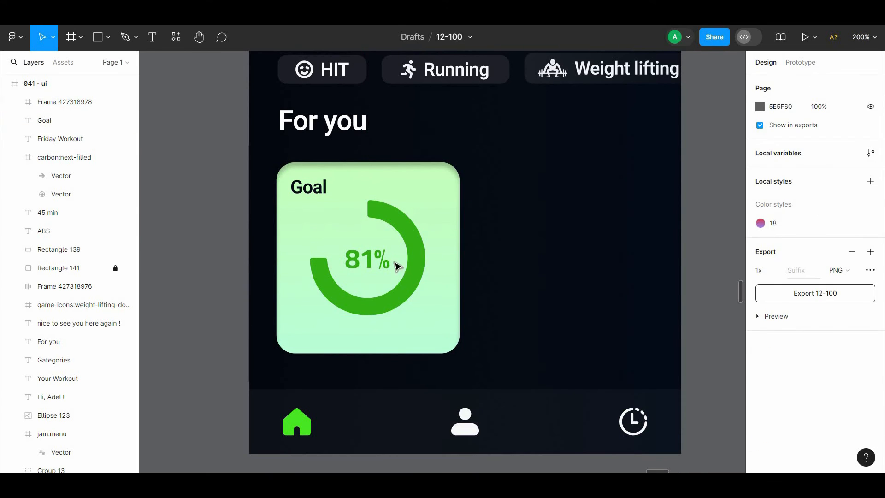
- Unlock the green card and align the ring frame with it on their horizontal centers
right_click(446, 273)
click(481, 421)
click(508, 292)
click(438, 292)
shift+click(411, 279)
click(778, 83)
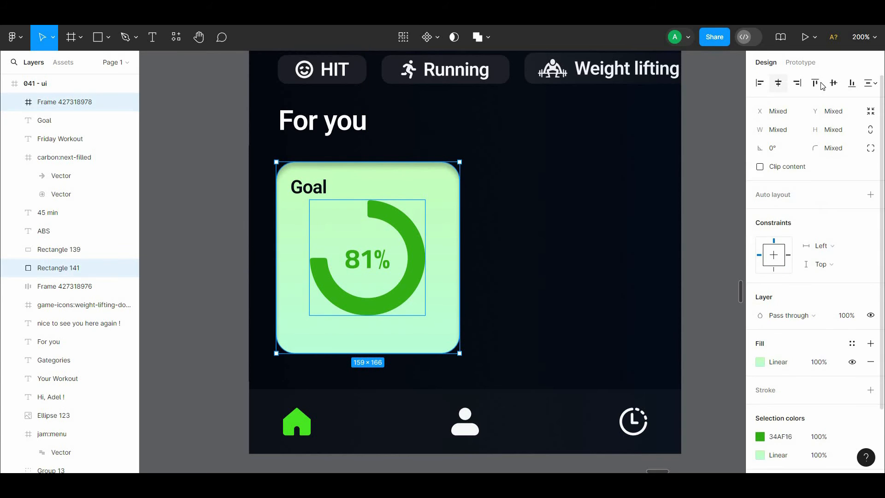
- Duplicate the green card with its "Goal" label and ring, placing the copy beside the original in the same row
scroll(461, 276, up, 1)
click(327, 361)
drag(499, 179, 217, 382)
drag(340, 330, 535, 326)
key(Escape)
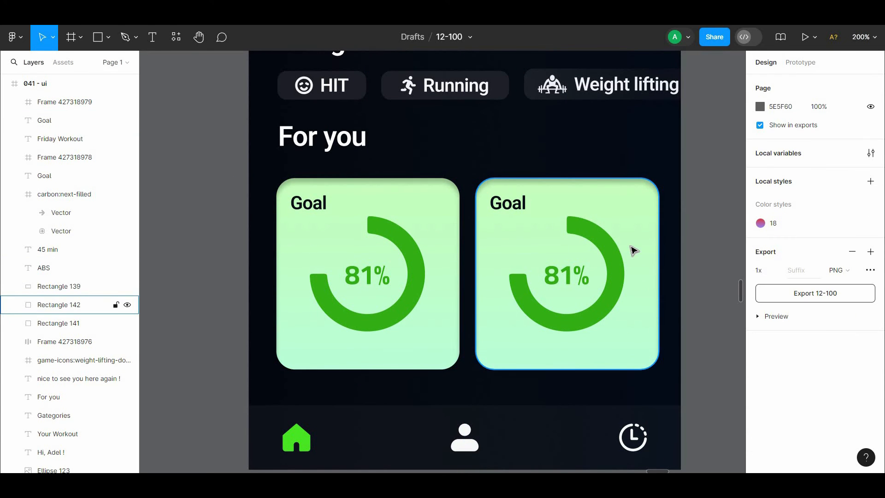
- Change the second card's label to "Calories" and nudge it right to X 209
click(506, 212)
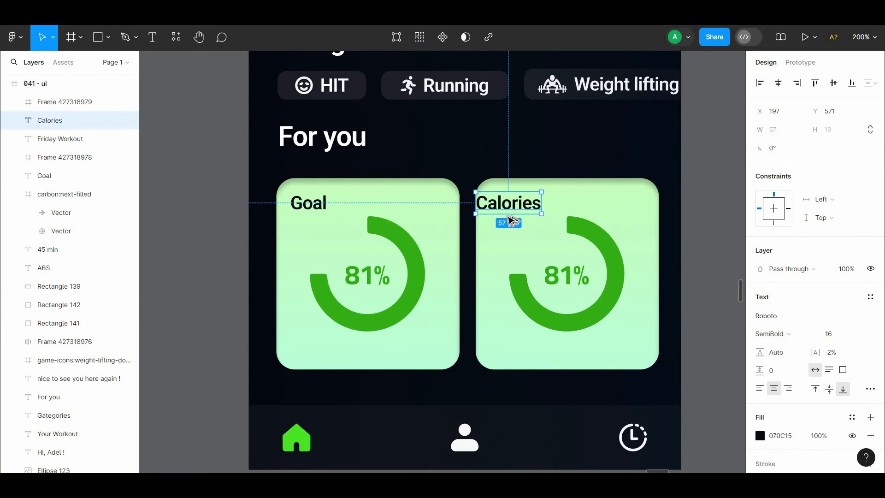
key(alt+Right)
key(alt+Right)
key(alt+Right)
key(alt+Right)
key(alt+Right)
key(alt+Right)
key(alt+Right)
key(alt+Right)
key(alt+Right)
key(alt+Right)
key(alt+Right)
key(alt+Right)
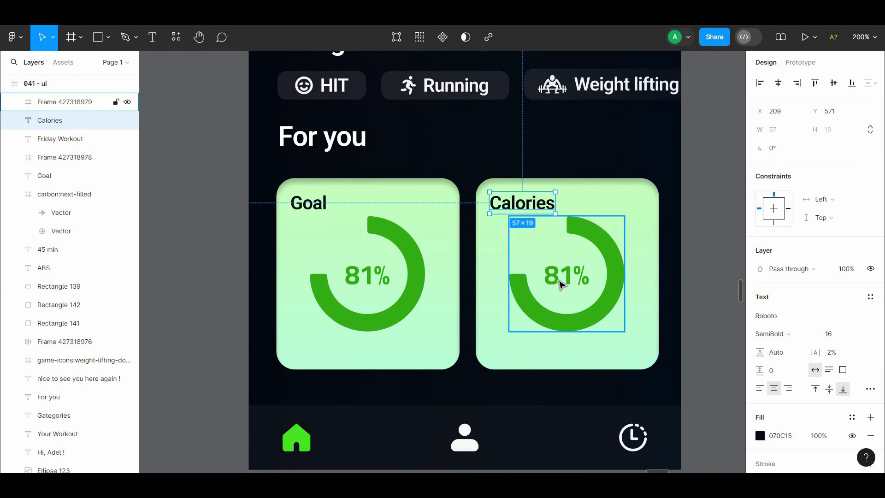
- Delete the ring and the "81%" text from the Calories card
click(569, 298)
double_click(578, 320)
key(Delete)
right_click(577, 319)
click(589, 266)
key(Escape)
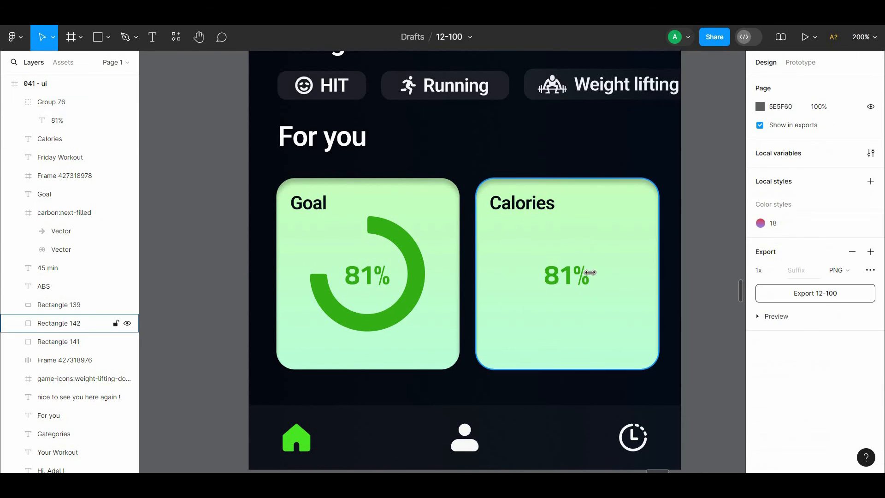
click(582, 276)
key(1)
key(Delete)
double_click(579, 277)
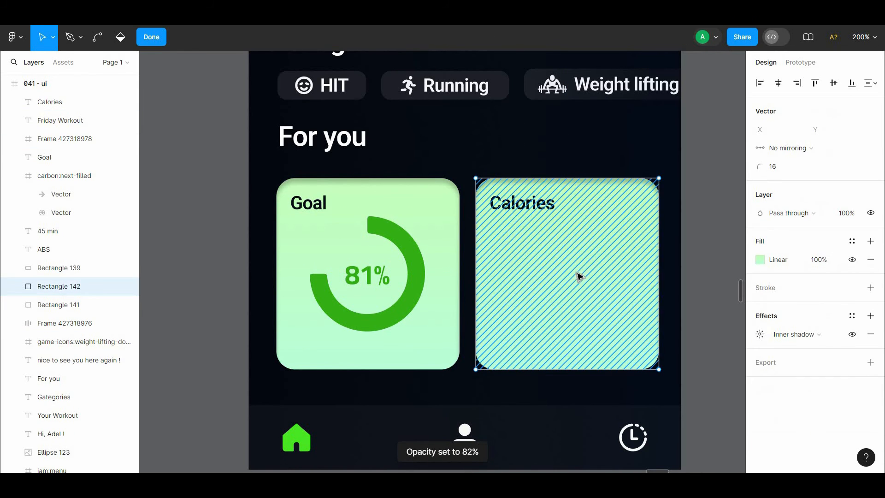
key(Escape)
- Add the text "1949" in Cairo Bold inside the Calories card
key(t)
click(551, 277)
text(s)
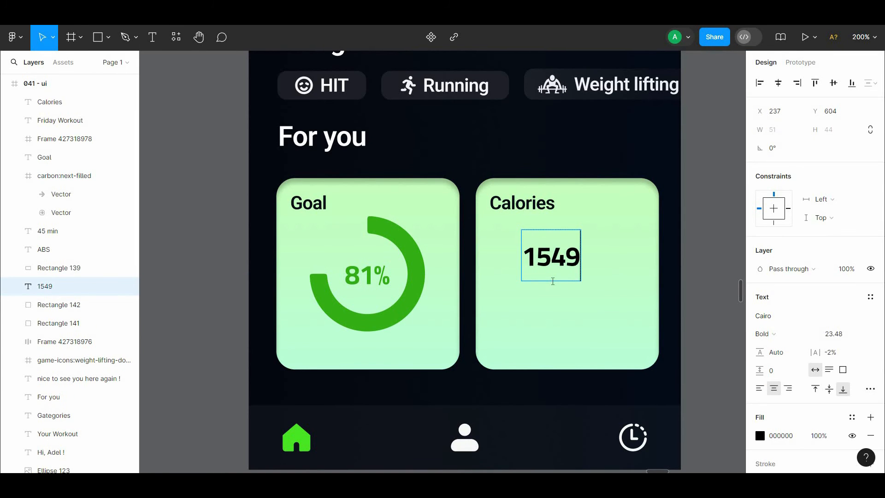
text(9)
key(Escape)
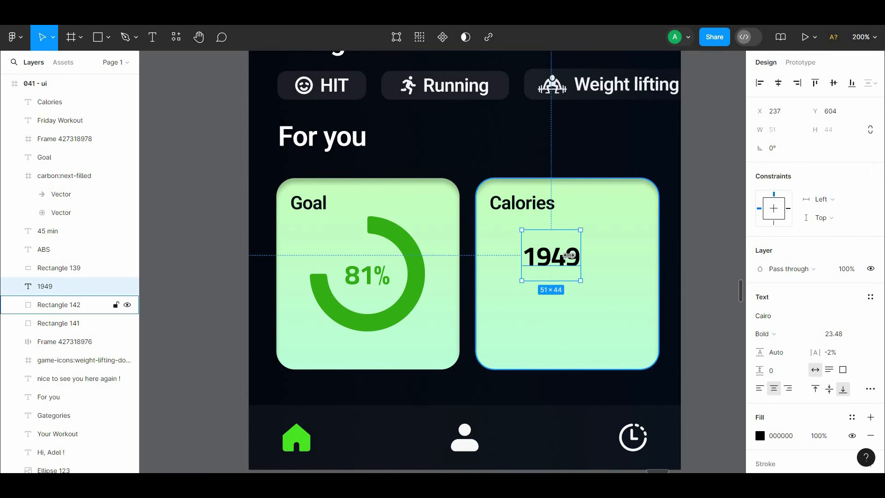
- Move the "1949" text lower in the card, set its size to 32 and color it green 34AF16
drag(556, 257, 574, 301)
click(833, 334)
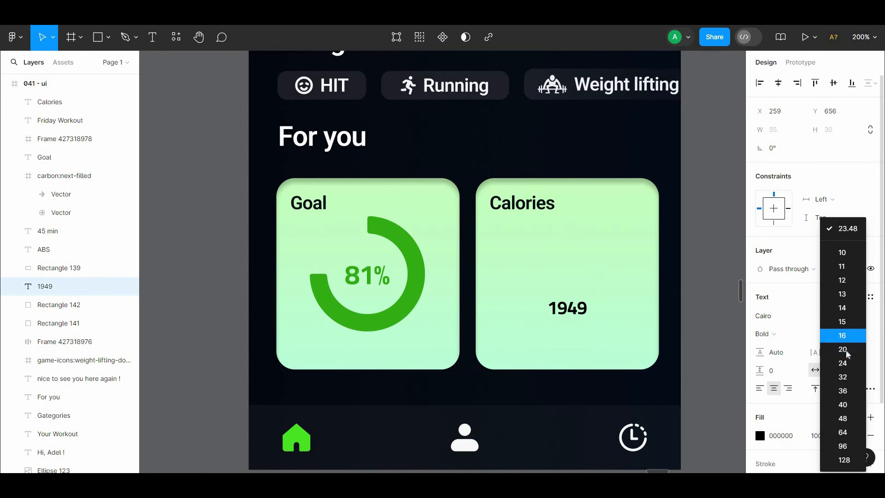
click(843, 387)
- Add an inner shadow effect to both the ring frame and the "1949" text
click(401, 321)
shift+click(394, 316)
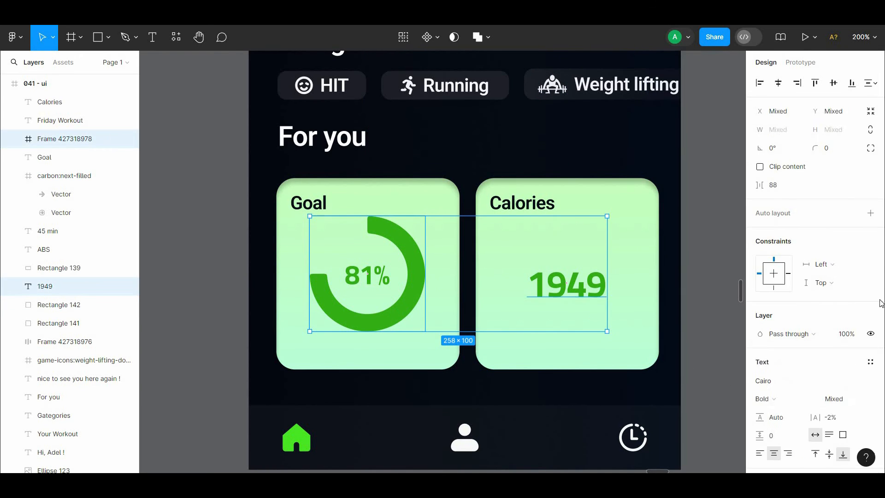
scroll(872, 313, down, 4)
click(870, 411)
click(784, 428)
click(705, 328)
- Duplicate the Calories title below "1949", change the copy's text to "Kcal burned" and centre it in the card
scroll(584, 276, down, 1)
click(584, 275)
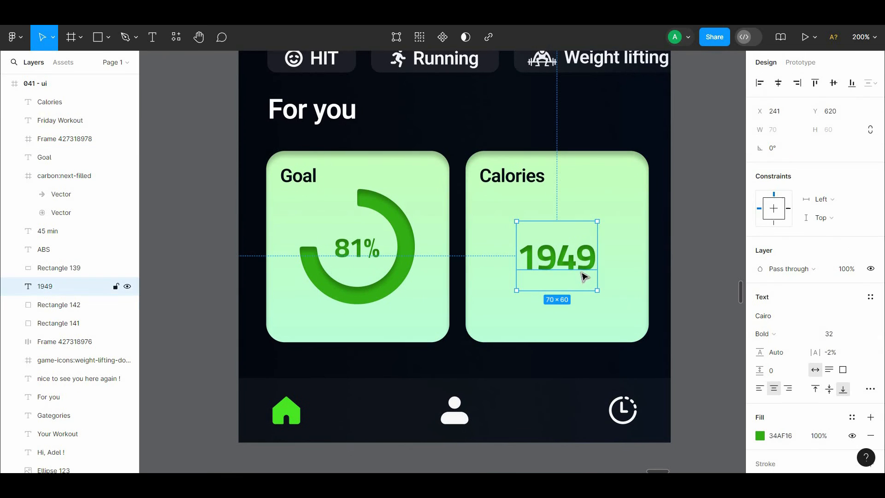
alt+drag(489, 174, 515, 315)
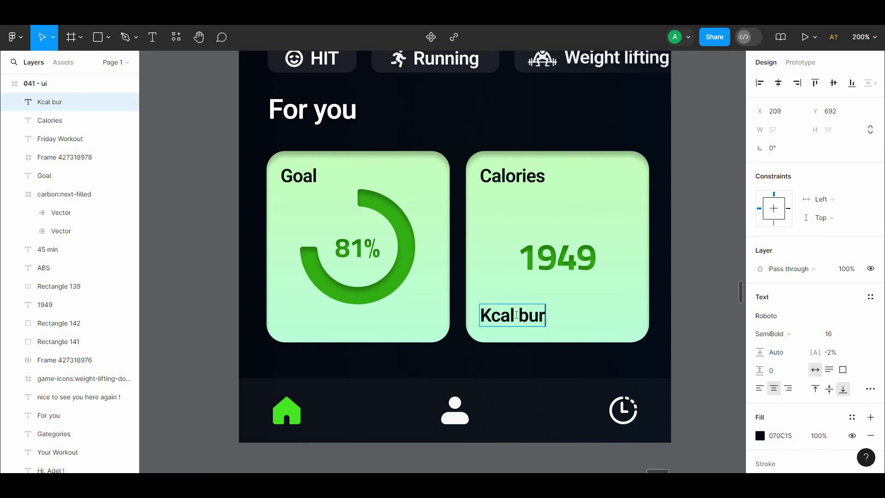
drag(569, 317, 593, 317)
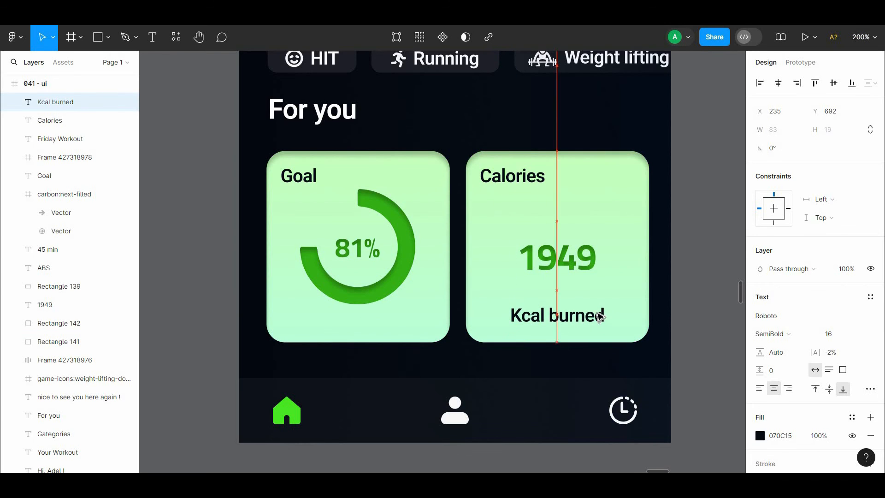
- Set the "Kcal burned" text to Cairo Bold at size 14 and move it closer below "1949"
click(766, 316)
text(ca)
click(649, 251)
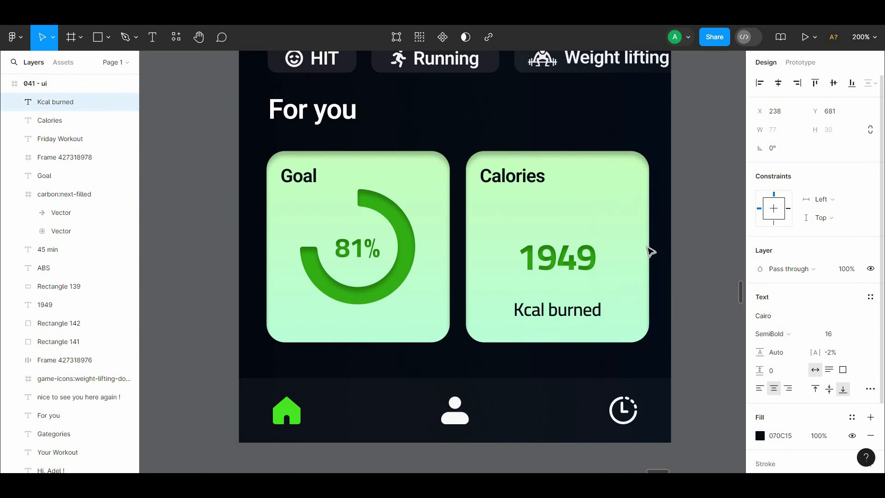
key(shift+Up)
click(778, 334)
click(780, 347)
click(860, 334)
click(853, 307)
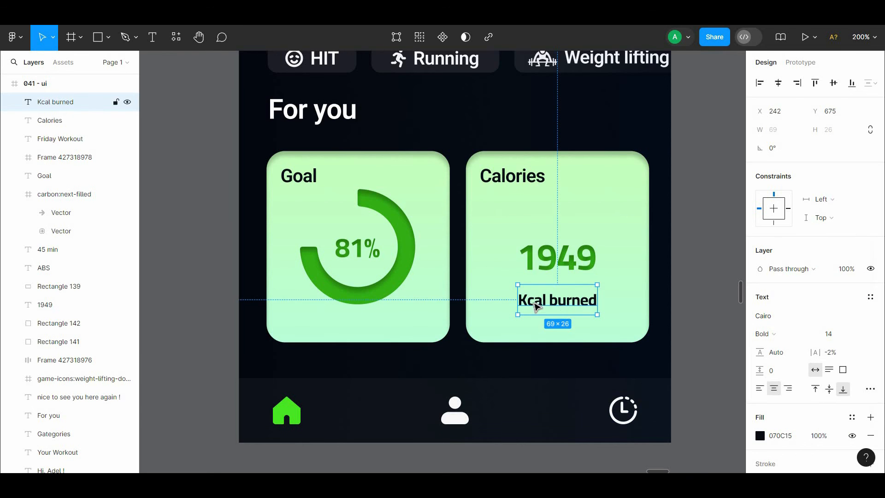
click(569, 258)
click(714, 189)
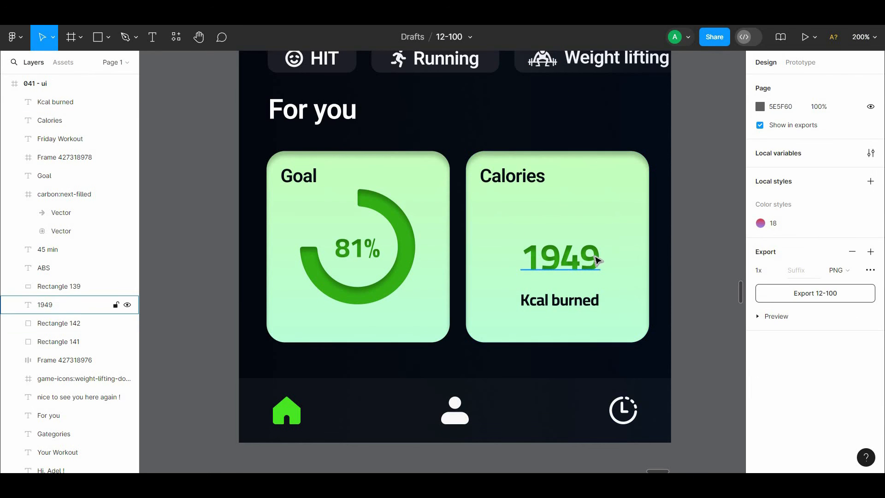
- Duplicate the "1949" text as "+21 %", set its size to 14 and place it in the Calories card's upper-right corner
alt+drag(559, 268, 558, 229)
text(+1)
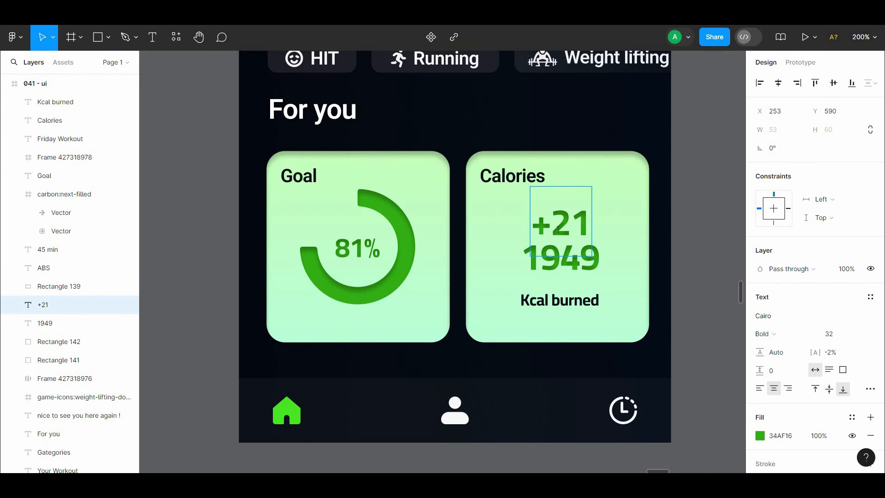
drag(558, 229, 866, 157)
click(862, 335)
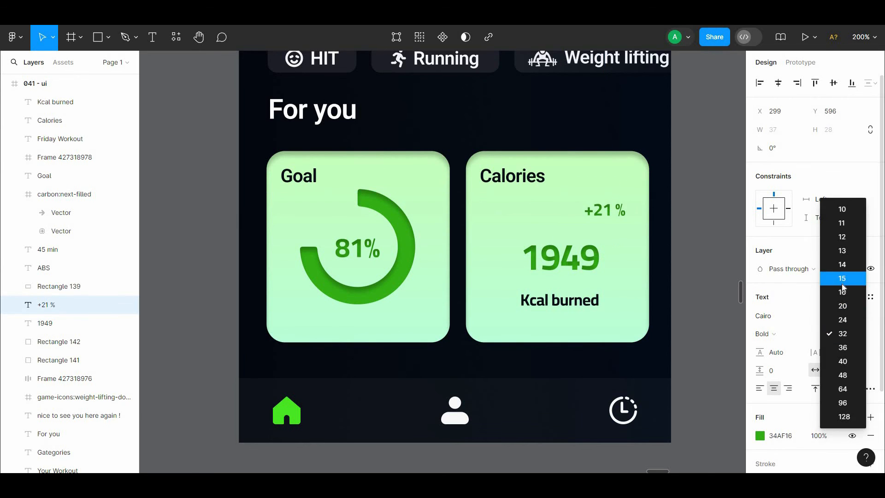
click(844, 278)
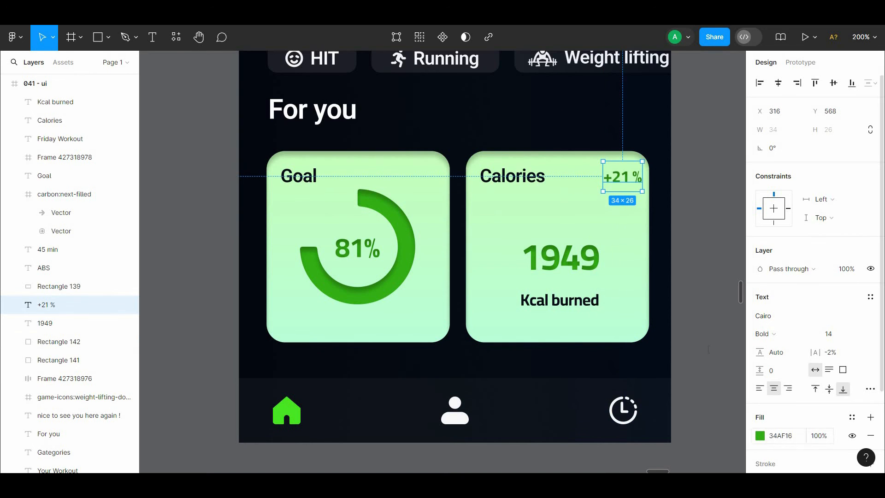
- Color the "+21 %" text green 32CF0C and nudge it slightly inward from the card's right edge
click(759, 435)
click(738, 204)
click(711, 125)
scroll(624, 165, down, 1)
click(624, 166)
key(Left)
key(Left)
key(Up)
key(Left)
key(Left)
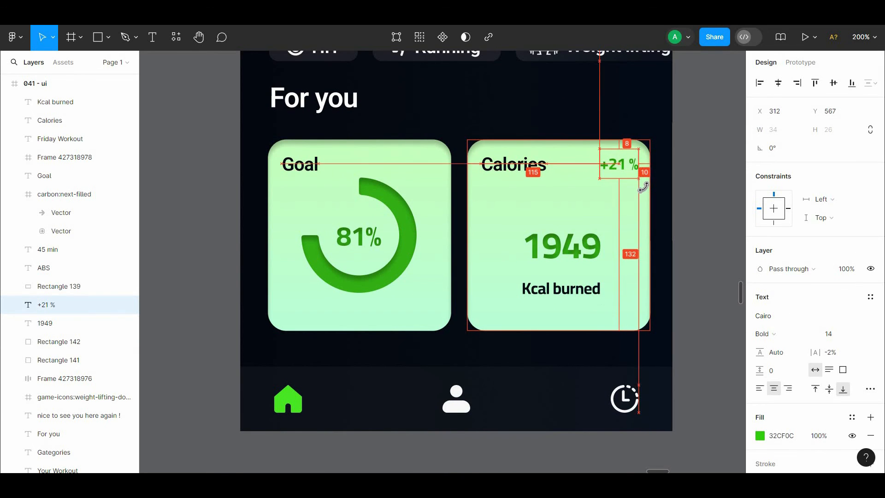
key(Down)
- Align the "+21 %" text vertically with the Calories title and fine-tune its distance from the card's right edge
shift+click(506, 170)
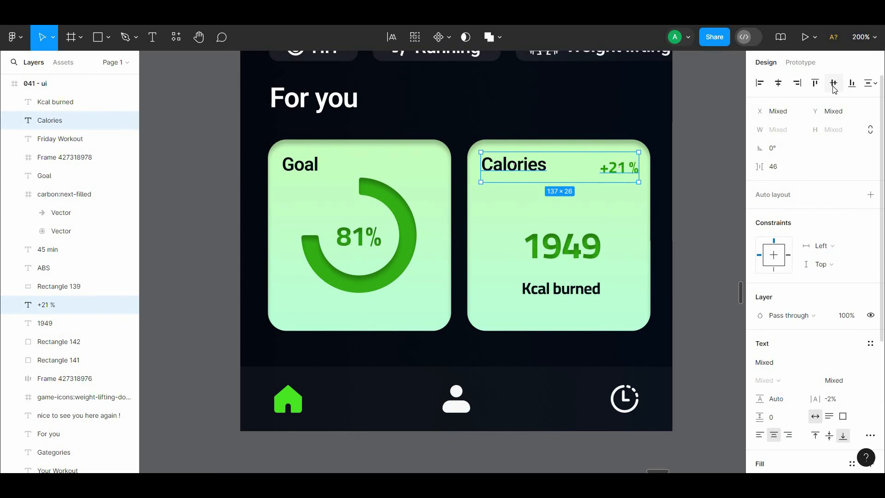
click(815, 83)
key(Escape)
click(612, 154)
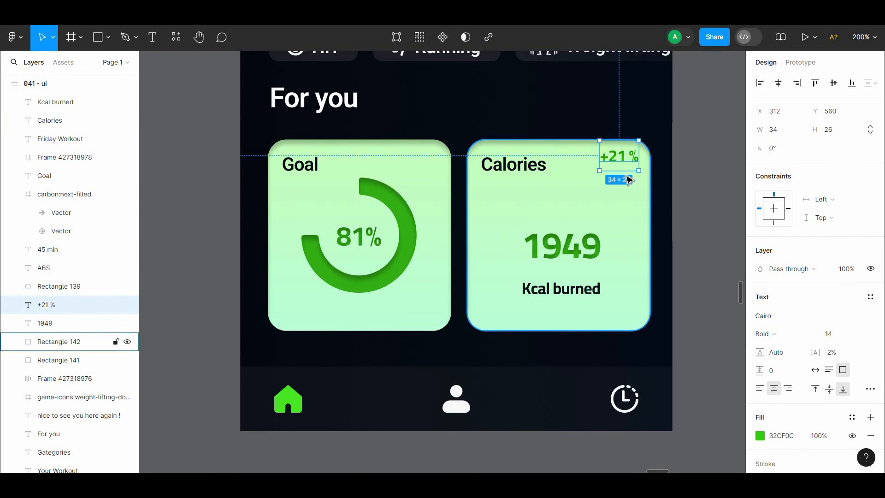
drag(622, 161, 622, 166)
key(alt+Left)
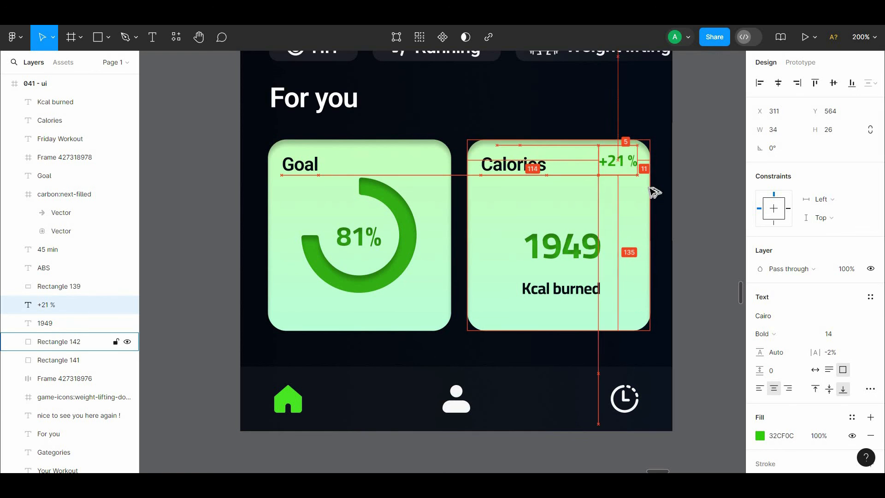
click(530, 171)
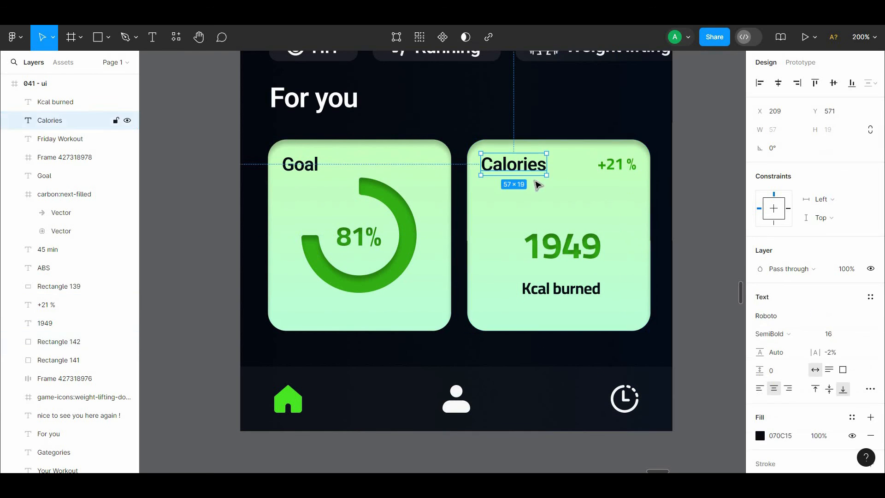
click(604, 168)
key(Down)
click(671, 166)
scroll(671, 166, down, 1)
click(617, 149)
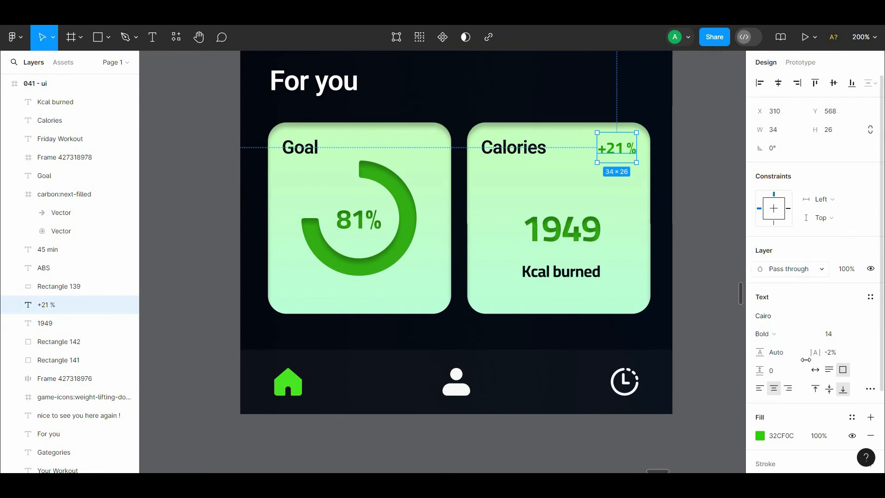
- Add an effect to the "Kcal burned" text and change its type to inner shadow
click(696, 283)
scroll(696, 282, down, 1)
click(558, 253)
scroll(879, 350, down, 2)
click(870, 404)
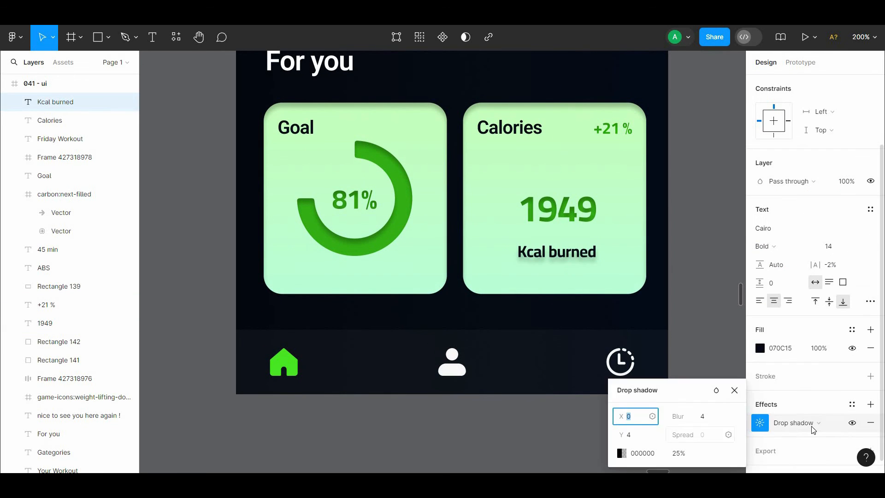
click(813, 430)
click(803, 409)
- Change the inner shadow color of the "Kcal burned" text to white FFFFFF
click(759, 422)
click(621, 453)
drag(470, 315, 463, 172)
click(697, 233)
scroll(698, 233, up, 1)
click(558, 261)
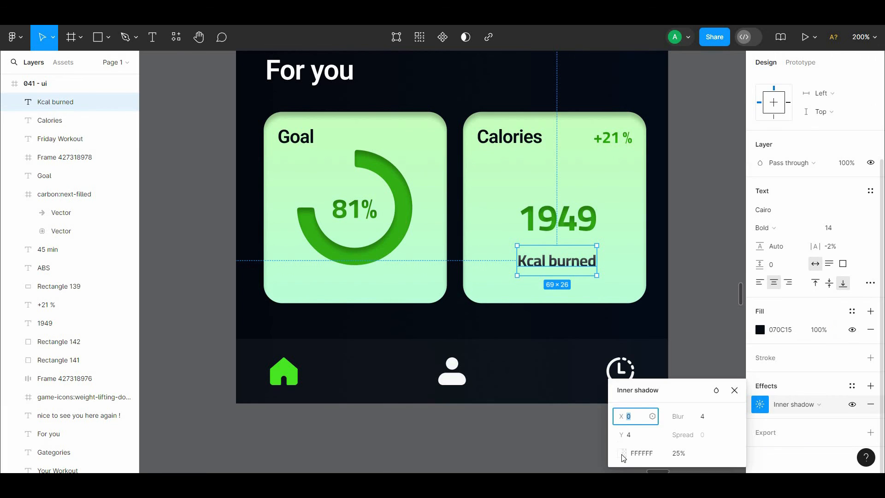
click(622, 452)
click(697, 245)
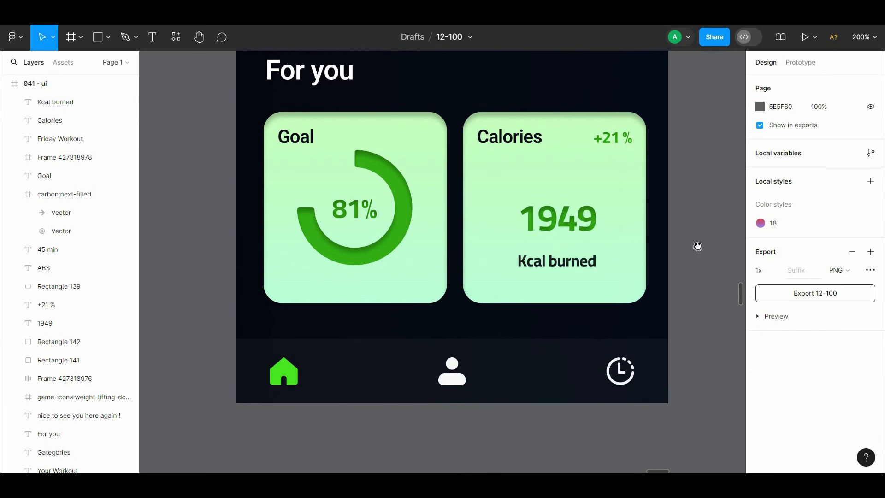
- Fine-tune the vertical spacing between the "Kcal burned" text and the "1949" figure
scroll(542, 215, right, 2)
click(517, 252)
key(Up)
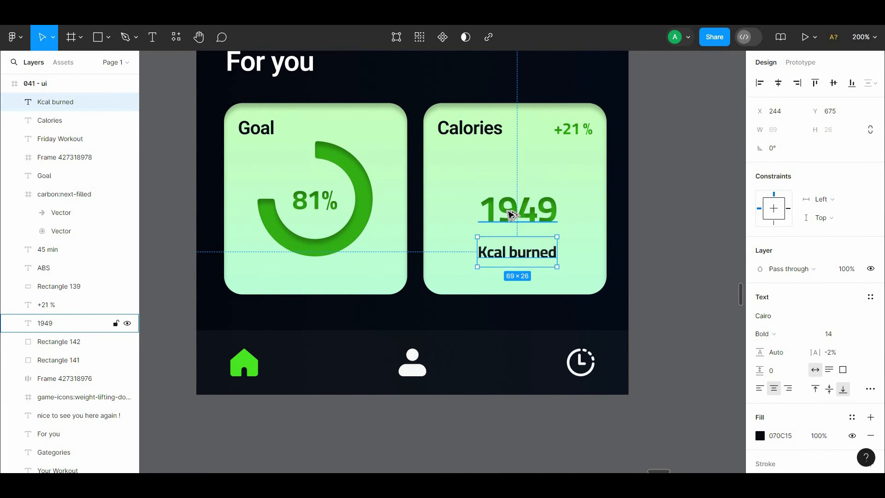
key(Down)
key(Down)
key(Up)
key(Up)
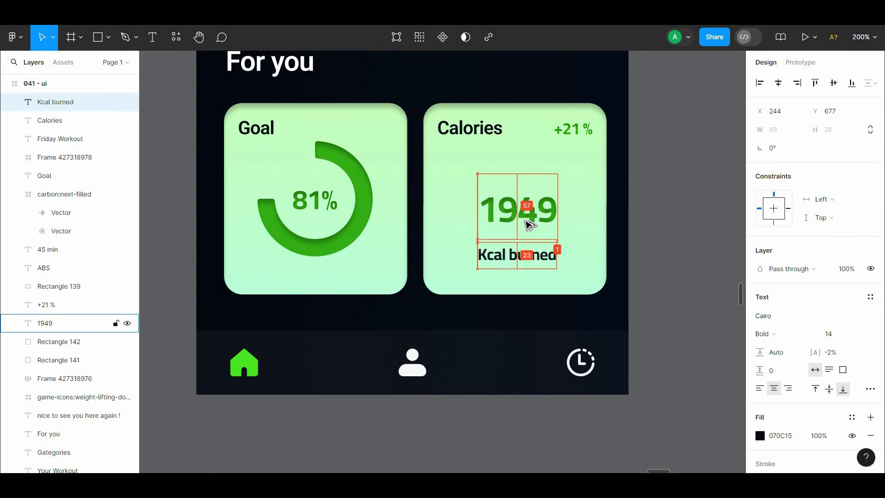
- Frame the "1949" and "Kcal burned" texts together and centre the frame horizontally and vertically in the Calories card
shift+click(528, 225)
right_click(529, 225)
key(ctrl+alt+g)
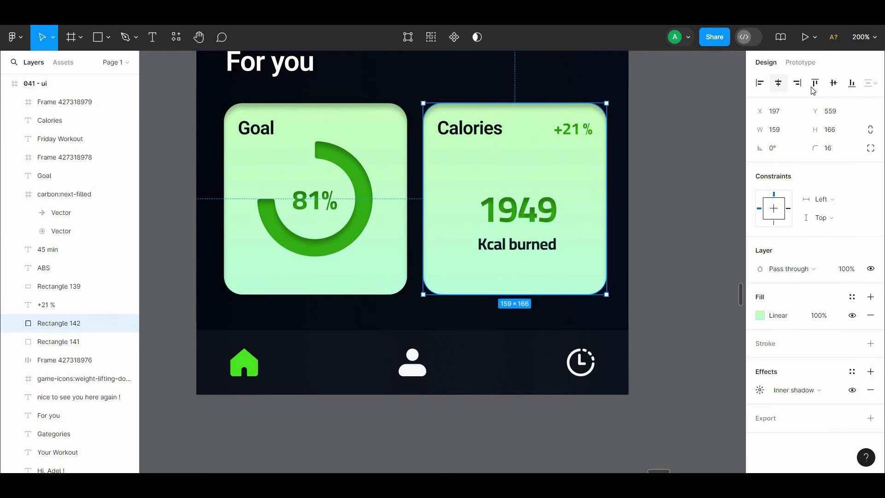
shift+click(582, 198)
click(778, 83)
click(833, 83)
click(667, 176)
drag(667, 176, 559, 284)
- Make the end color of both green cards' linear gradient a more saturated green and add a middle stop of 9BFFBA
scroll(553, 290, down, 2)
click(515, 324)
shift+click(410, 329)
scroll(410, 328, up, 1)
click(760, 362)
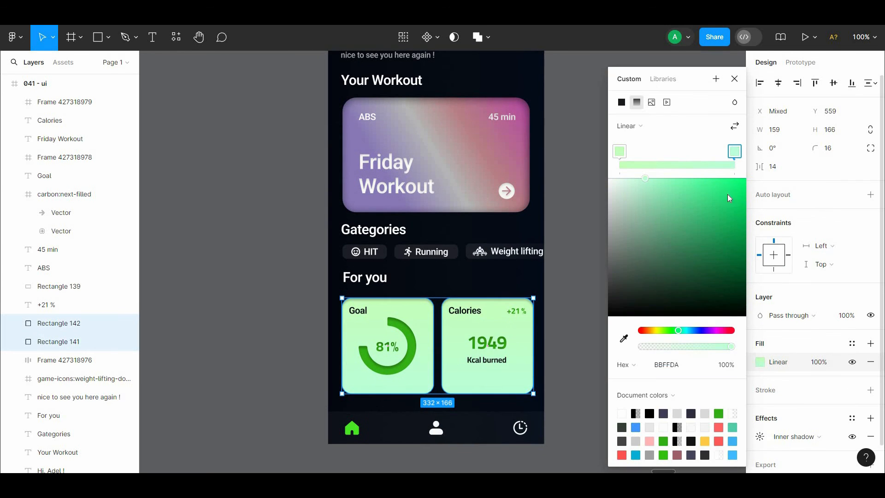
mouse_move(728, 198)
mouse_down()
mouse_move(688, 186)
mouse_move(683, 174)
mouse_up()
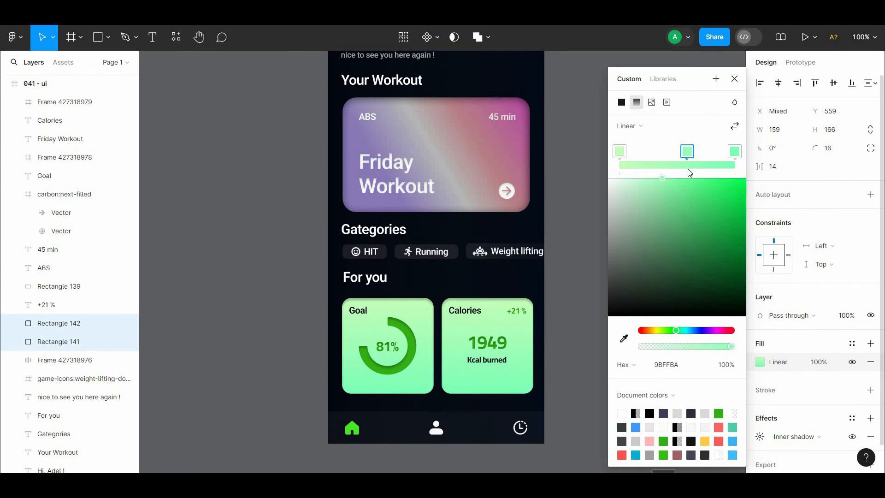
- Try another hue and an additional darker green 3EB663 stop in the cards' gradient, undoing both changes
click(725, 331)
key(ctrl+z)
click(671, 165)
click(698, 220)
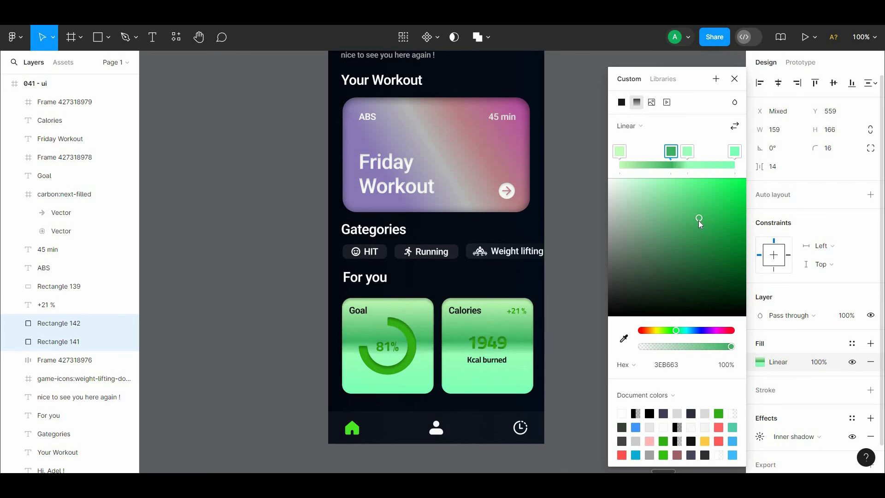
key(ctrl+z)
key(ctrl+z)
- Select the Goal and Calories card backgrounds together and open their linear gradient fill for editing
click(575, 277)
click(364, 379)
click(759, 315)
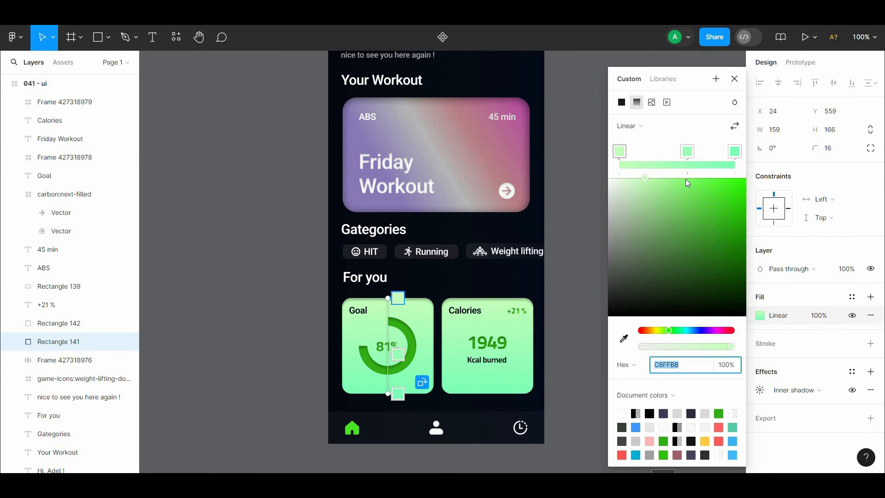
shift+click(444, 385)
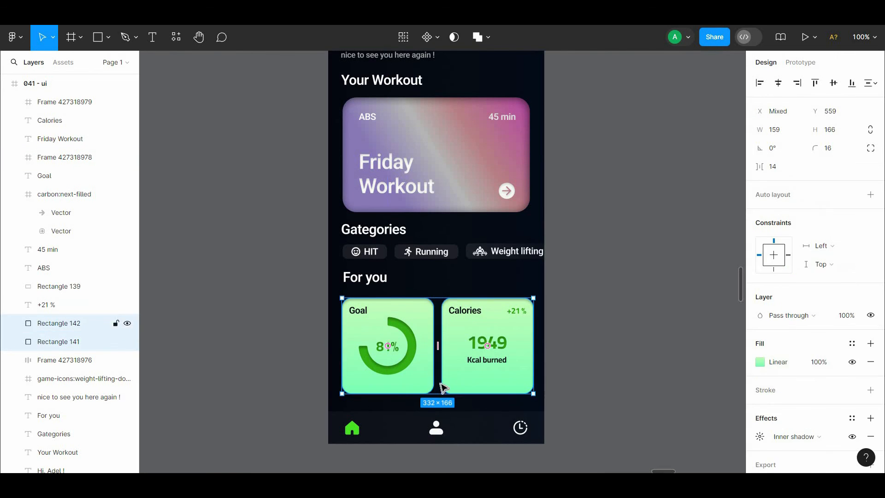
click(492, 378)
shift+click(429, 380)
click(759, 362)
- Try pink FFBEED as the middle stop of both cards' gradient and undo it
drag(671, 195, 662, 179)
drag(717, 330, 720, 330)
drag(680, 190, 752, 196)
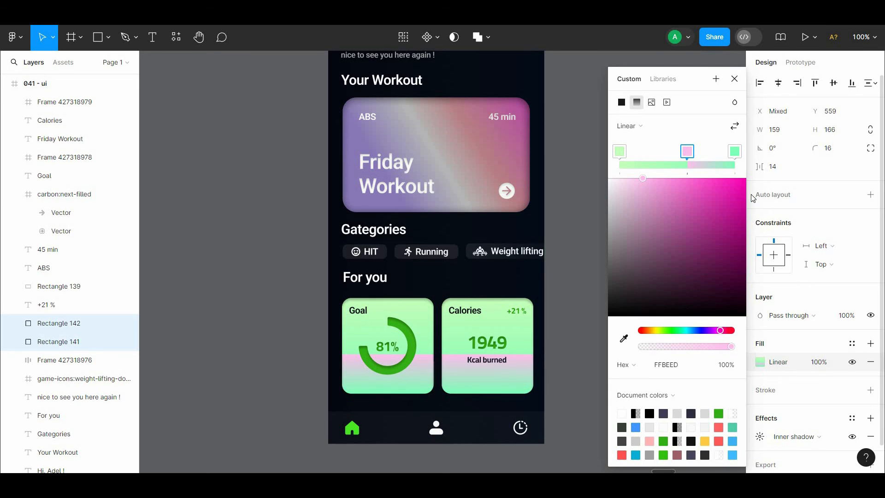
key(ctrl+z)
- Adjust the gradient of both cards to a brighter, more saturated green toward their lower edge
mouse_move(690, 183)
mouse_down()
mouse_move(630, 231)
mouse_move(710, 181)
mouse_move(665, 177)
mouse_move(696, 166)
mouse_up()
drag(694, 333, 668, 331)
click(603, 286)
drag(610, 253, 604, 296)
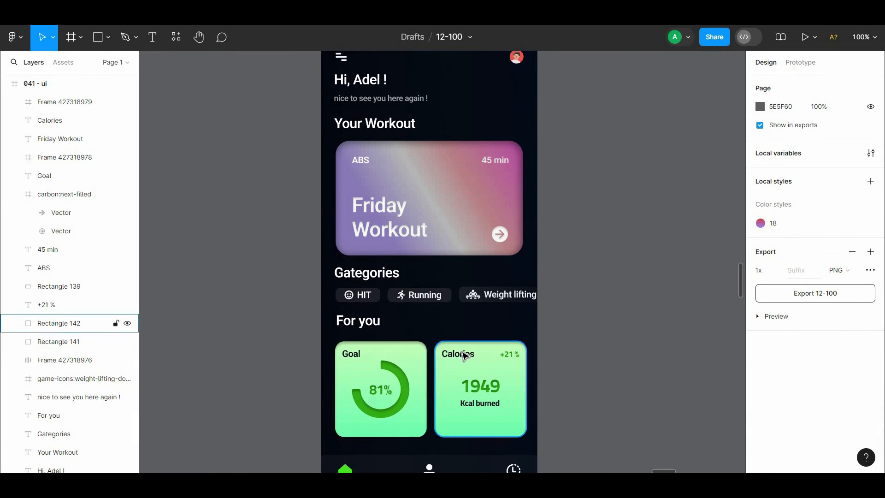
- Recolor the Goal and Calories titles with a dark navy blue
click(465, 355)
shift+click(351, 353)
scroll(816, 276, down, 3)
click(760, 411)
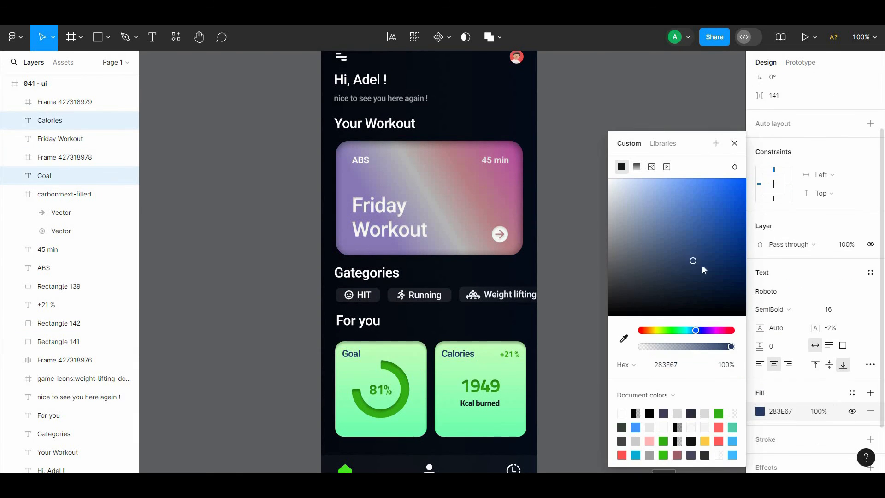
click(574, 351)
- Extend the bottom navigation bar upward to a height of 69
scroll(488, 387, down, 2)
click(474, 393)
drag(432, 370, 432, 361)
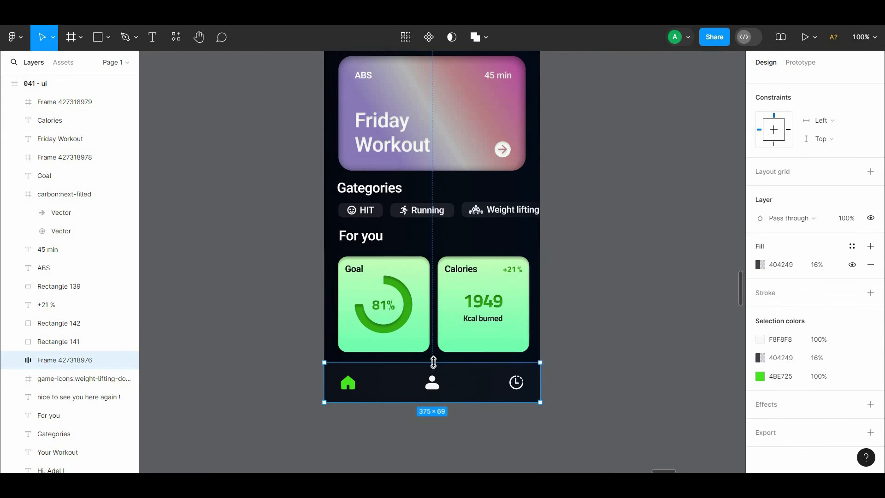
click(555, 339)
- Find and launch the Artboard Mockups plugin
scroll(442, 314, down, 3)
right_click(368, 90)
click(176, 36)
text(ar)
click(207, 143)
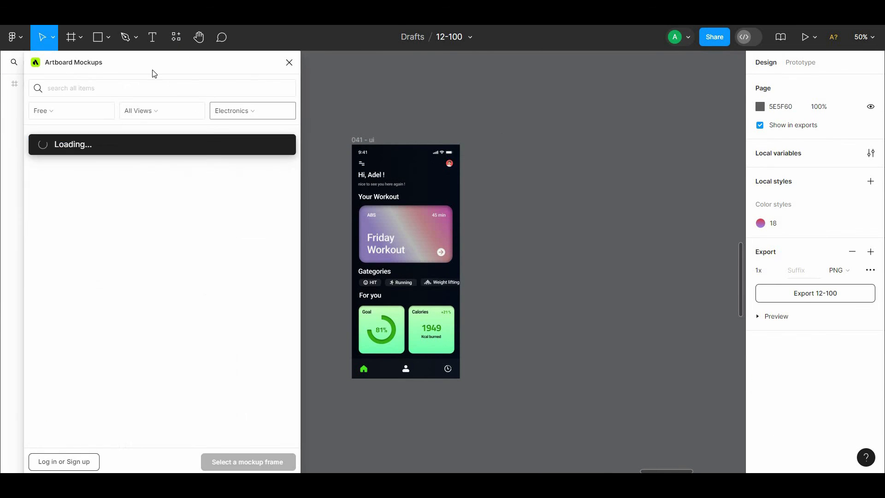
- Put copies of the 041 - ui screen into the iPhone 15 Pro Black Titanium and Portrait Right mockup frames and render both
click(363, 196)
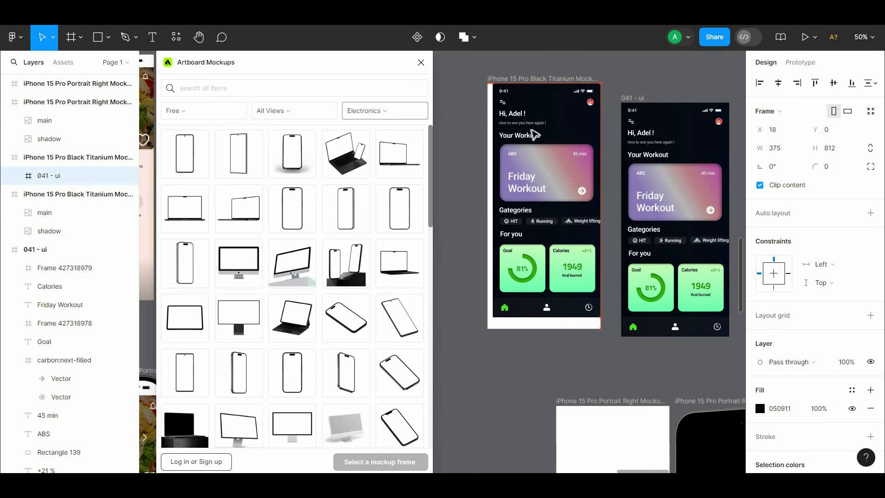
scroll(594, 332, down, 1)
drag(615, 216, 558, 247)
scroll(563, 272, down, 4)
drag(603, 378, 609, 390)
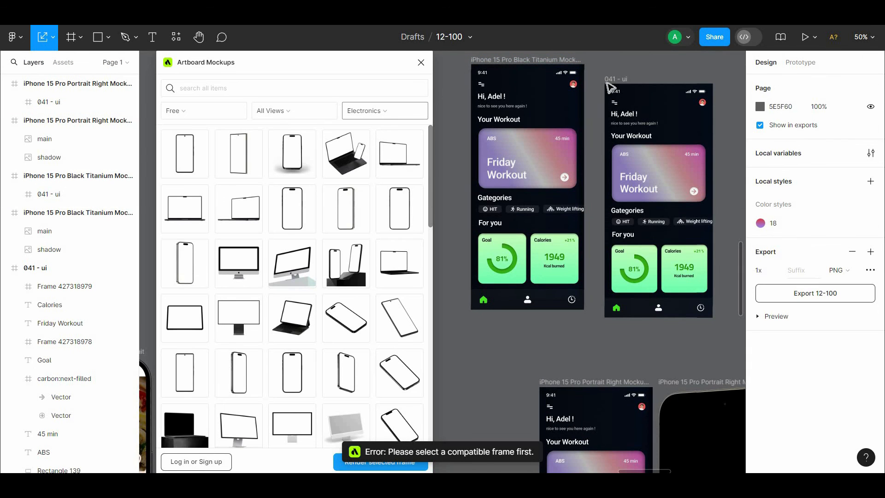
scroll(611, 86, down, 1)
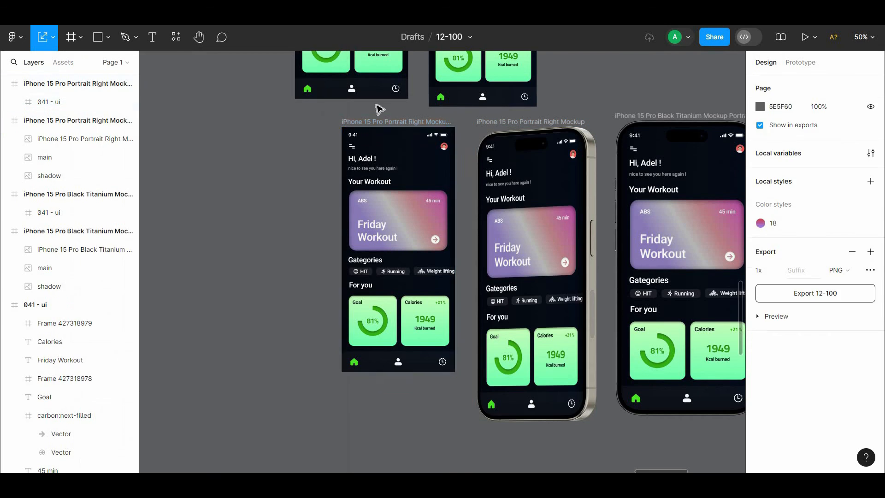
- Examine the rendered iPhone 15 Pro mockups of the workout screen up close and side by side
scroll(377, 109, right, 4)
drag(351, 138, 422, 130)
click(434, 109)
scroll(460, 98, up, 3)
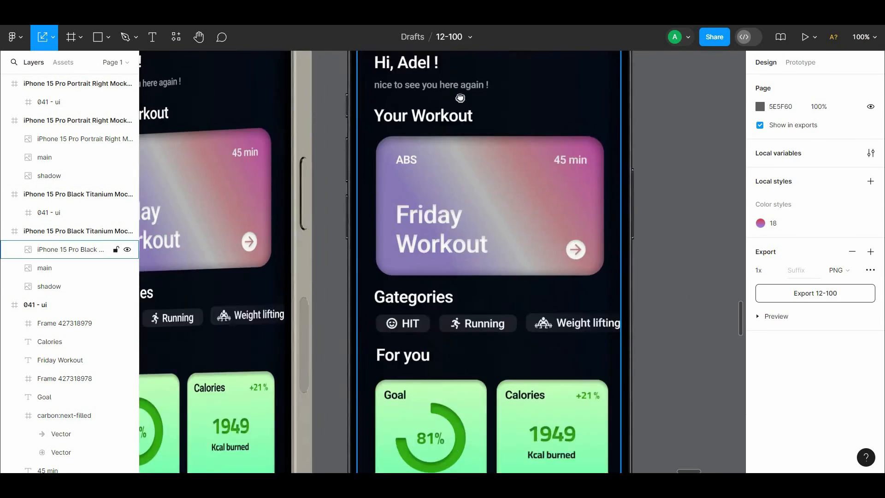
scroll(438, 322, down, 3)
click(460, 154)
drag(535, 446, 554, 481)
drag(433, 154, 429, 104)
drag(292, 144, 152, 428)
drag(378, 93, 489, 87)
click(592, 88)
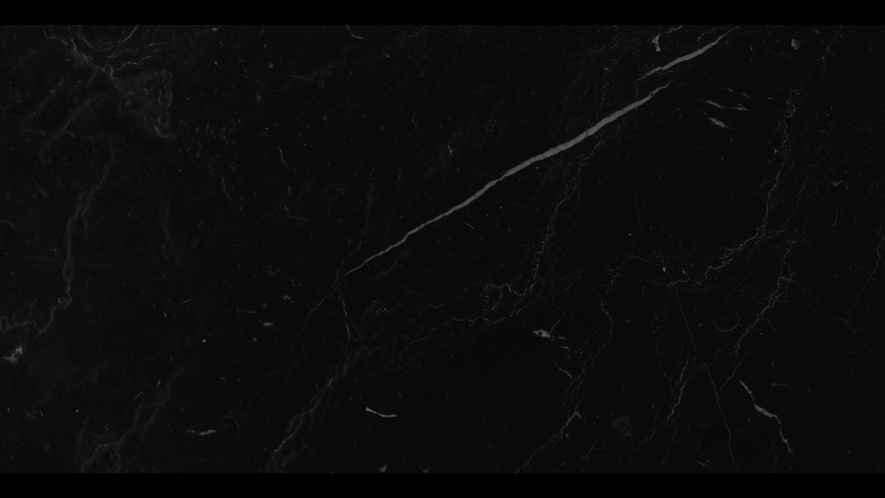